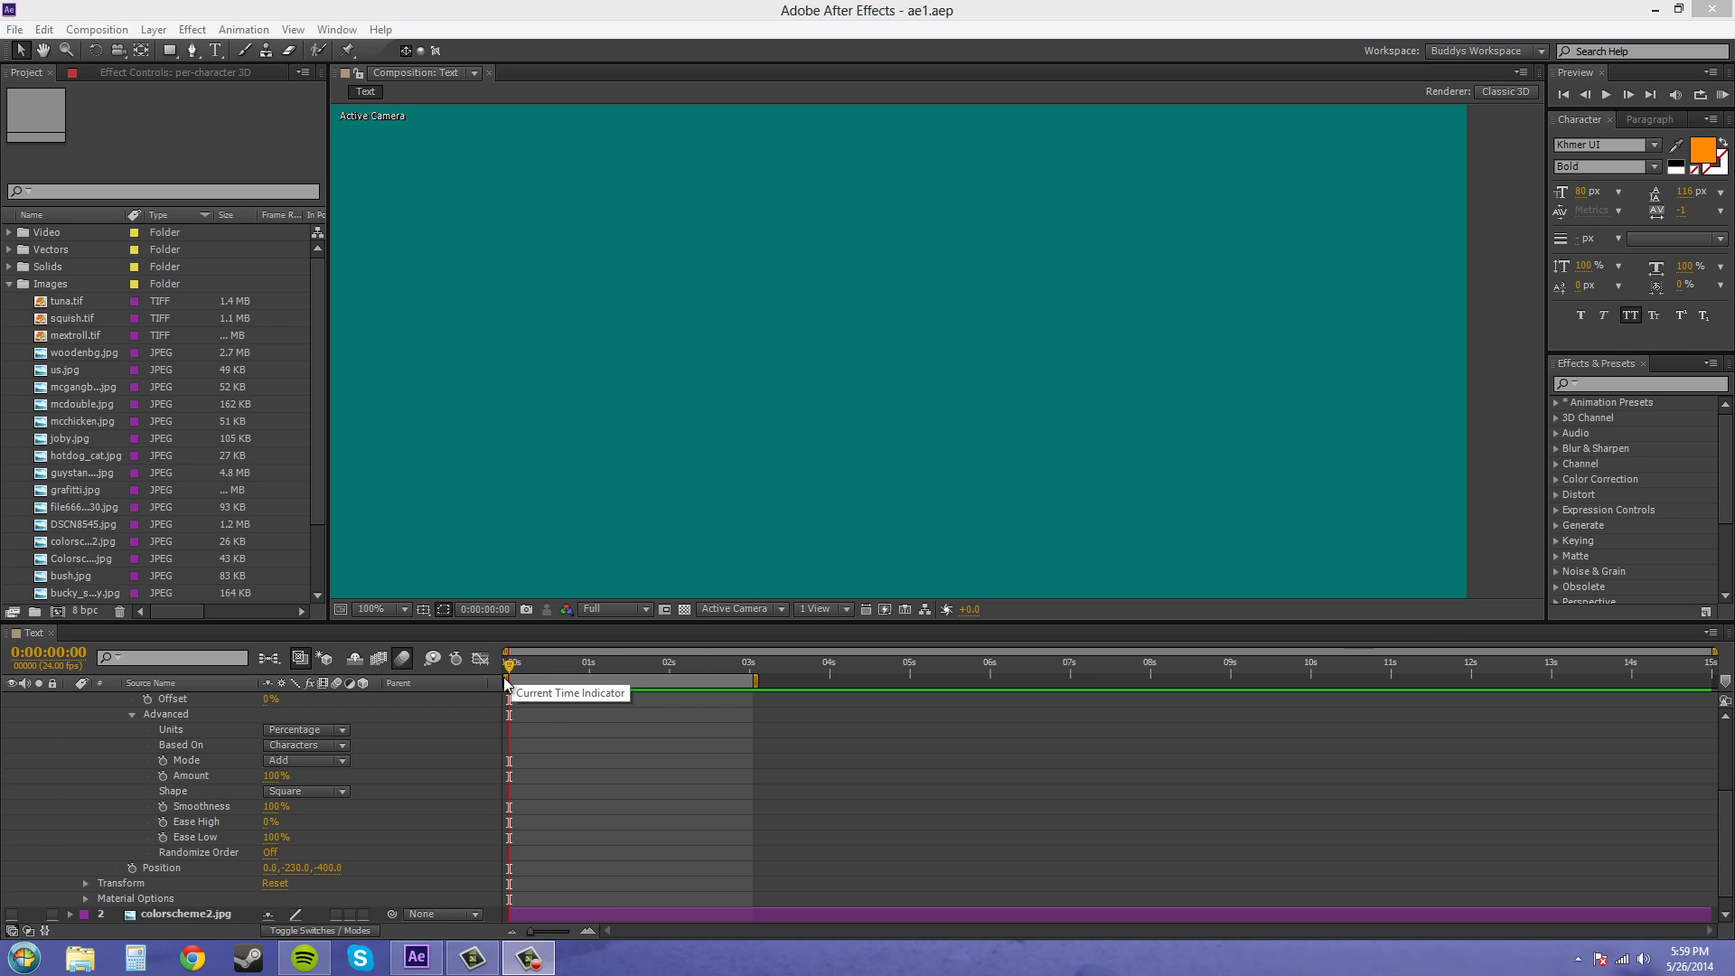
Step: Preview the old animation, then delete the per-character 3D text layer from the Text composition
{"action": "left_click", "coordinate": [510, 669]}
{"action": "mouse_move", "coordinate": [511, 669]}
{"action": "left_mouse_down"}
{"action": "mouse_move", "coordinate": [751, 680]}
{"action": "mouse_move", "coordinate": [504, 641]}
{"action": "left_mouse_up"}
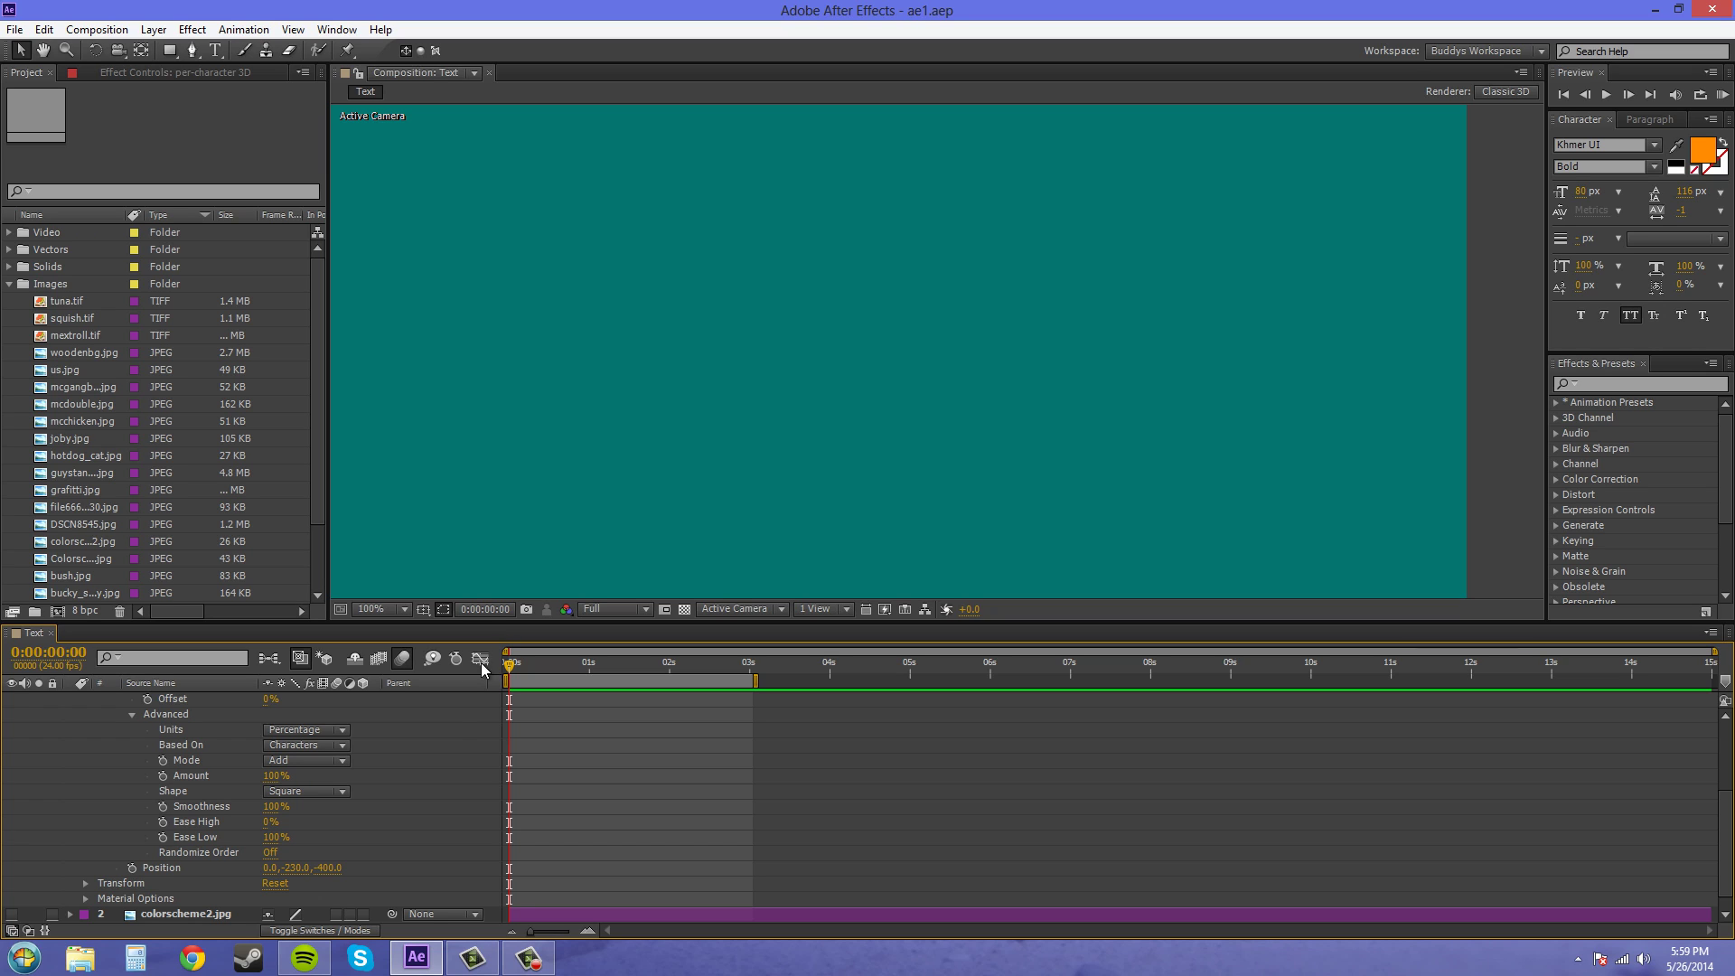
{"action": "scroll", "coordinate": [446, 734], "scroll_direction": "up", "scroll_amount": 3}
{"action": "scroll", "coordinate": [441, 740], "scroll_direction": "up", "scroll_amount": 2}
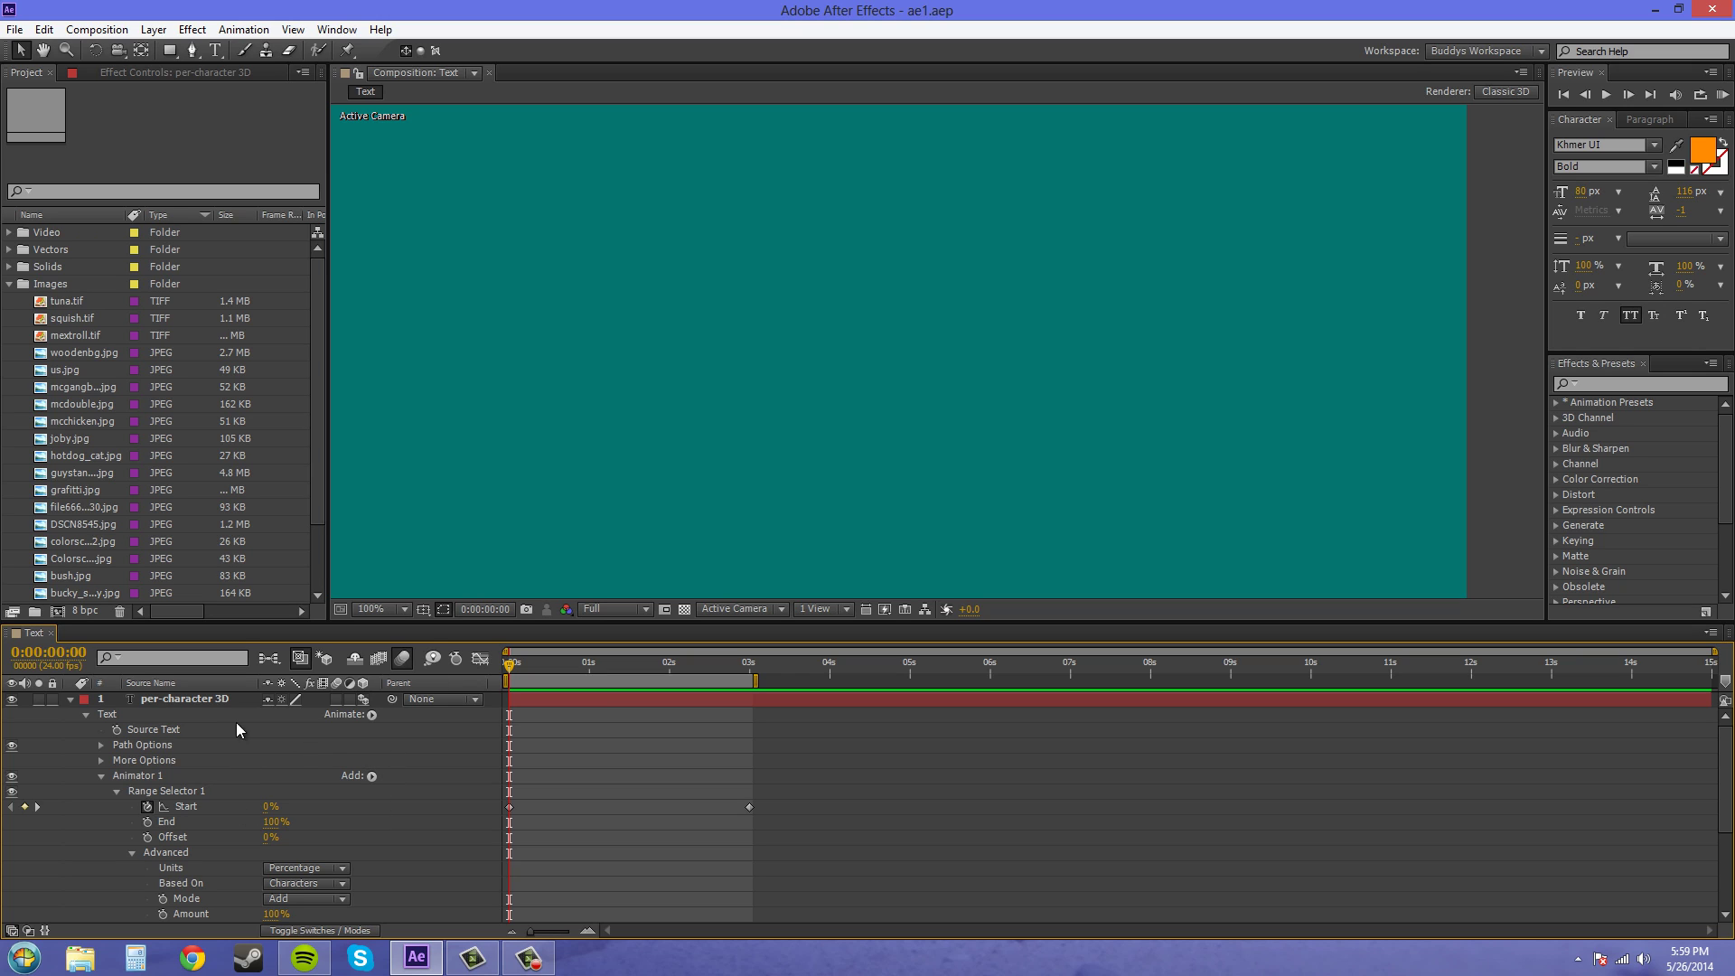
{"action": "left_click", "coordinate": [185, 704]}
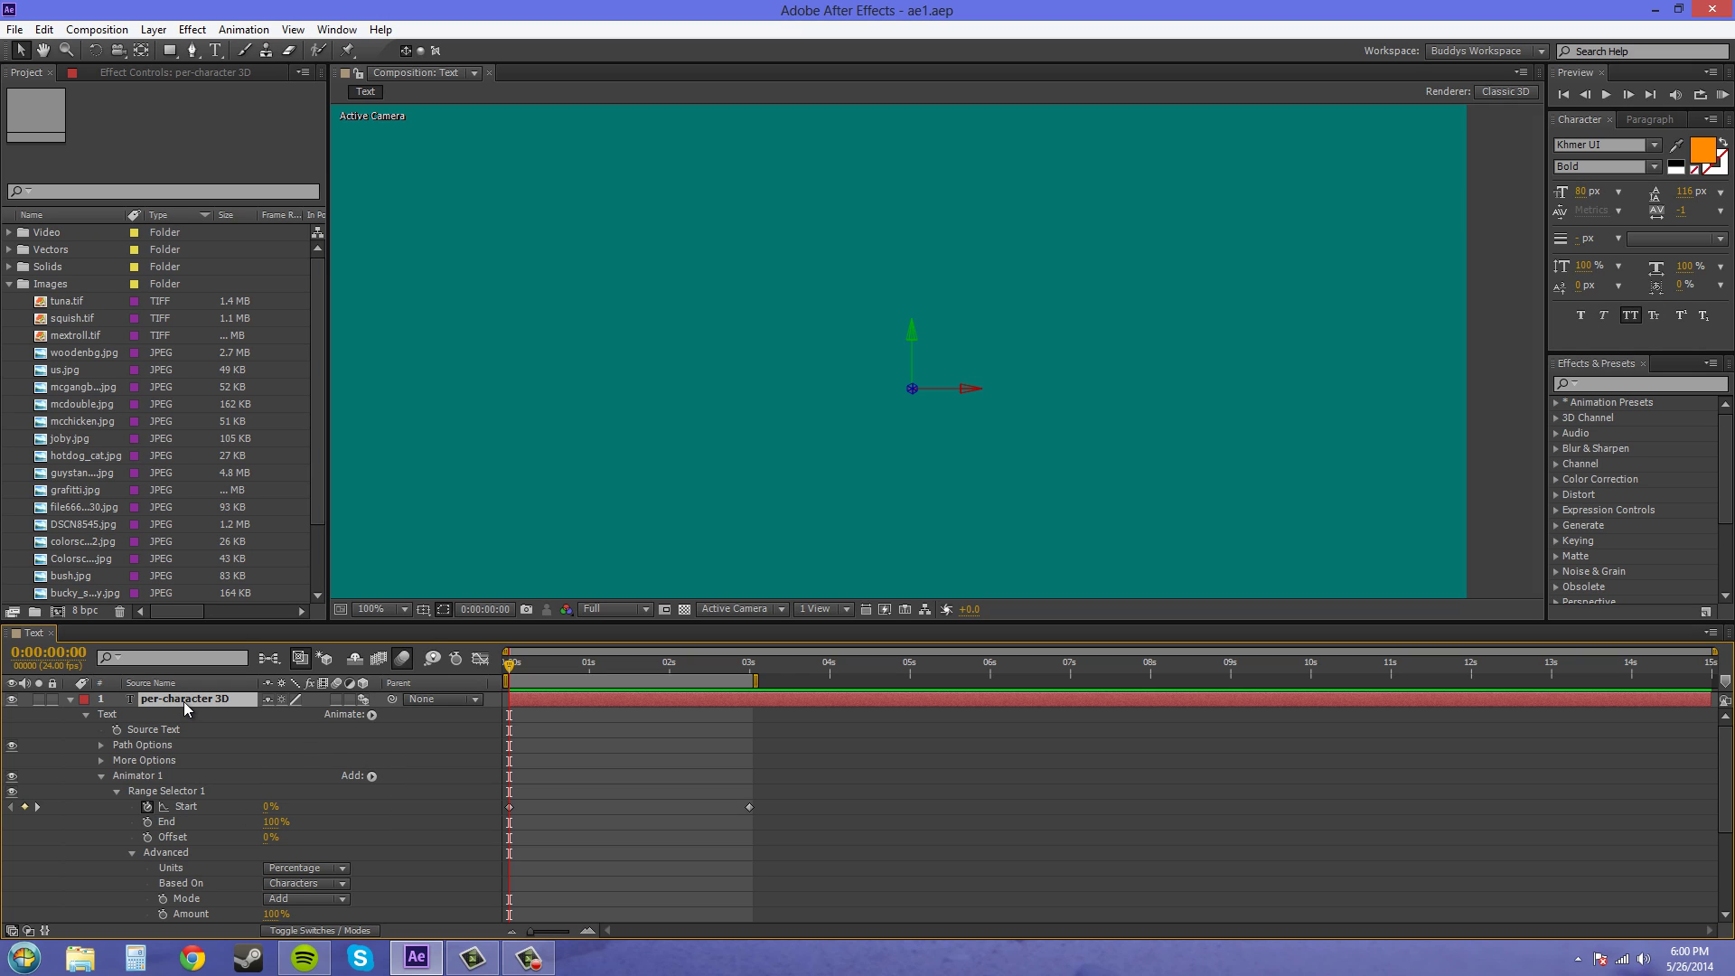
{"action": "key", "text": "Delete"}
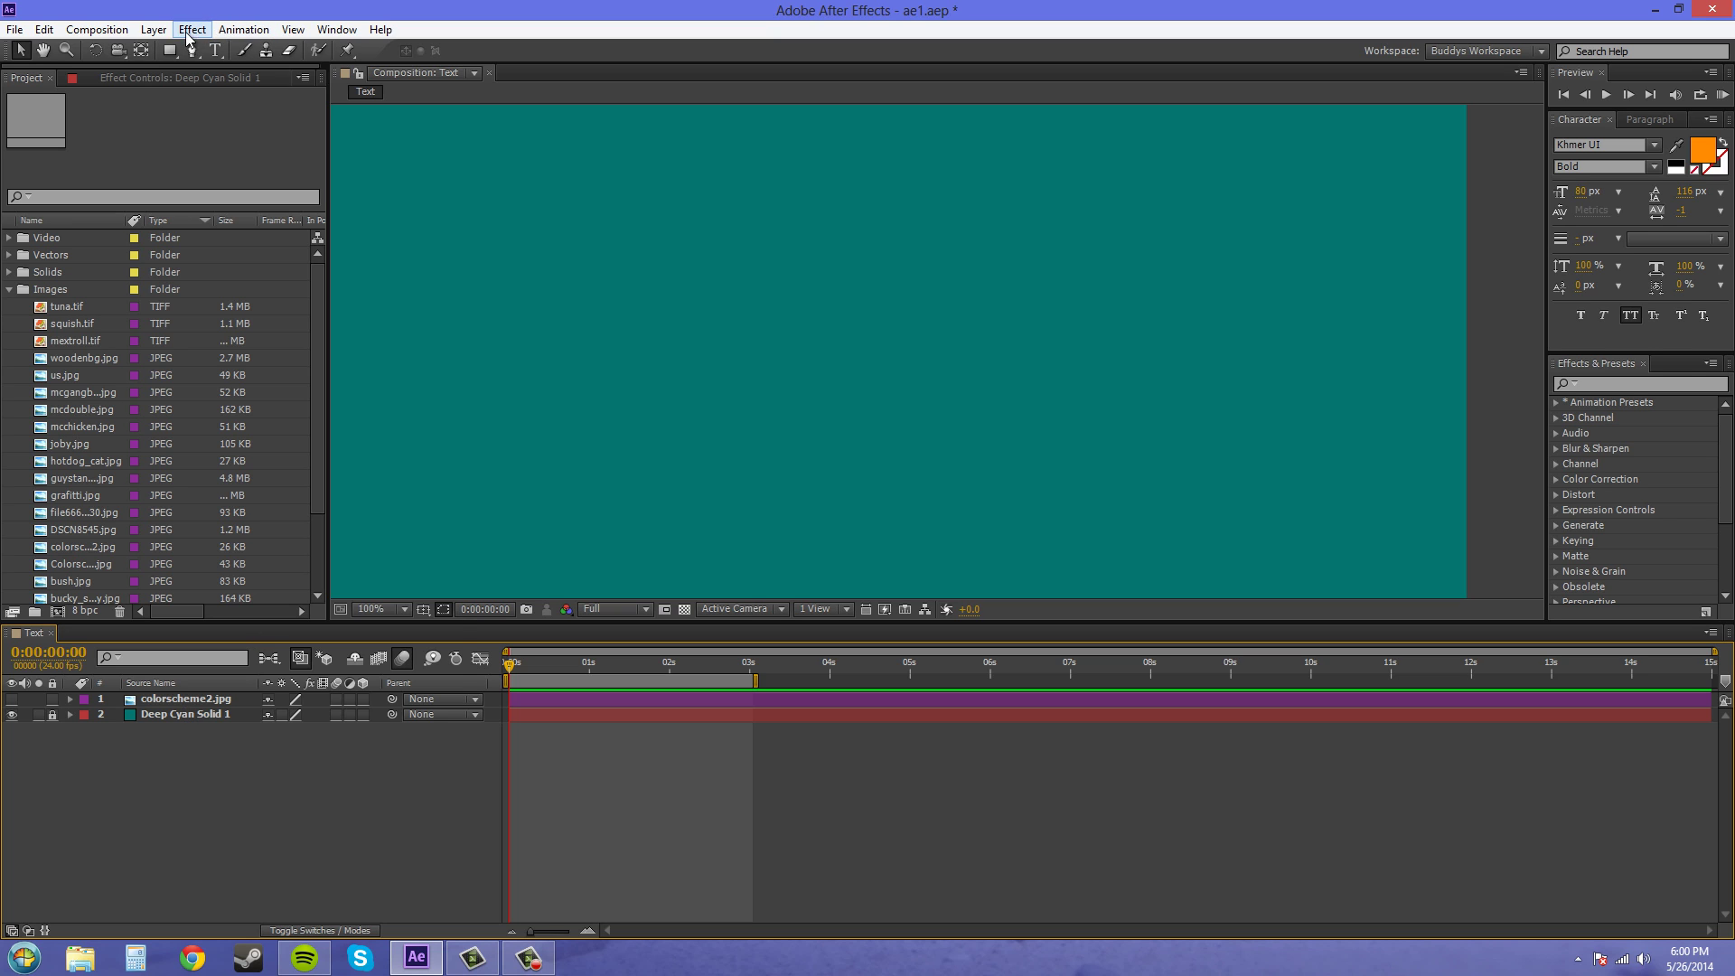
Step: Create a new text layer reading 'PER-CHARACTER 3D' in orange over the teal background
{"action": "left_click", "coordinate": [153, 29]}
{"action": "mouse_move", "coordinate": [434, 49]}
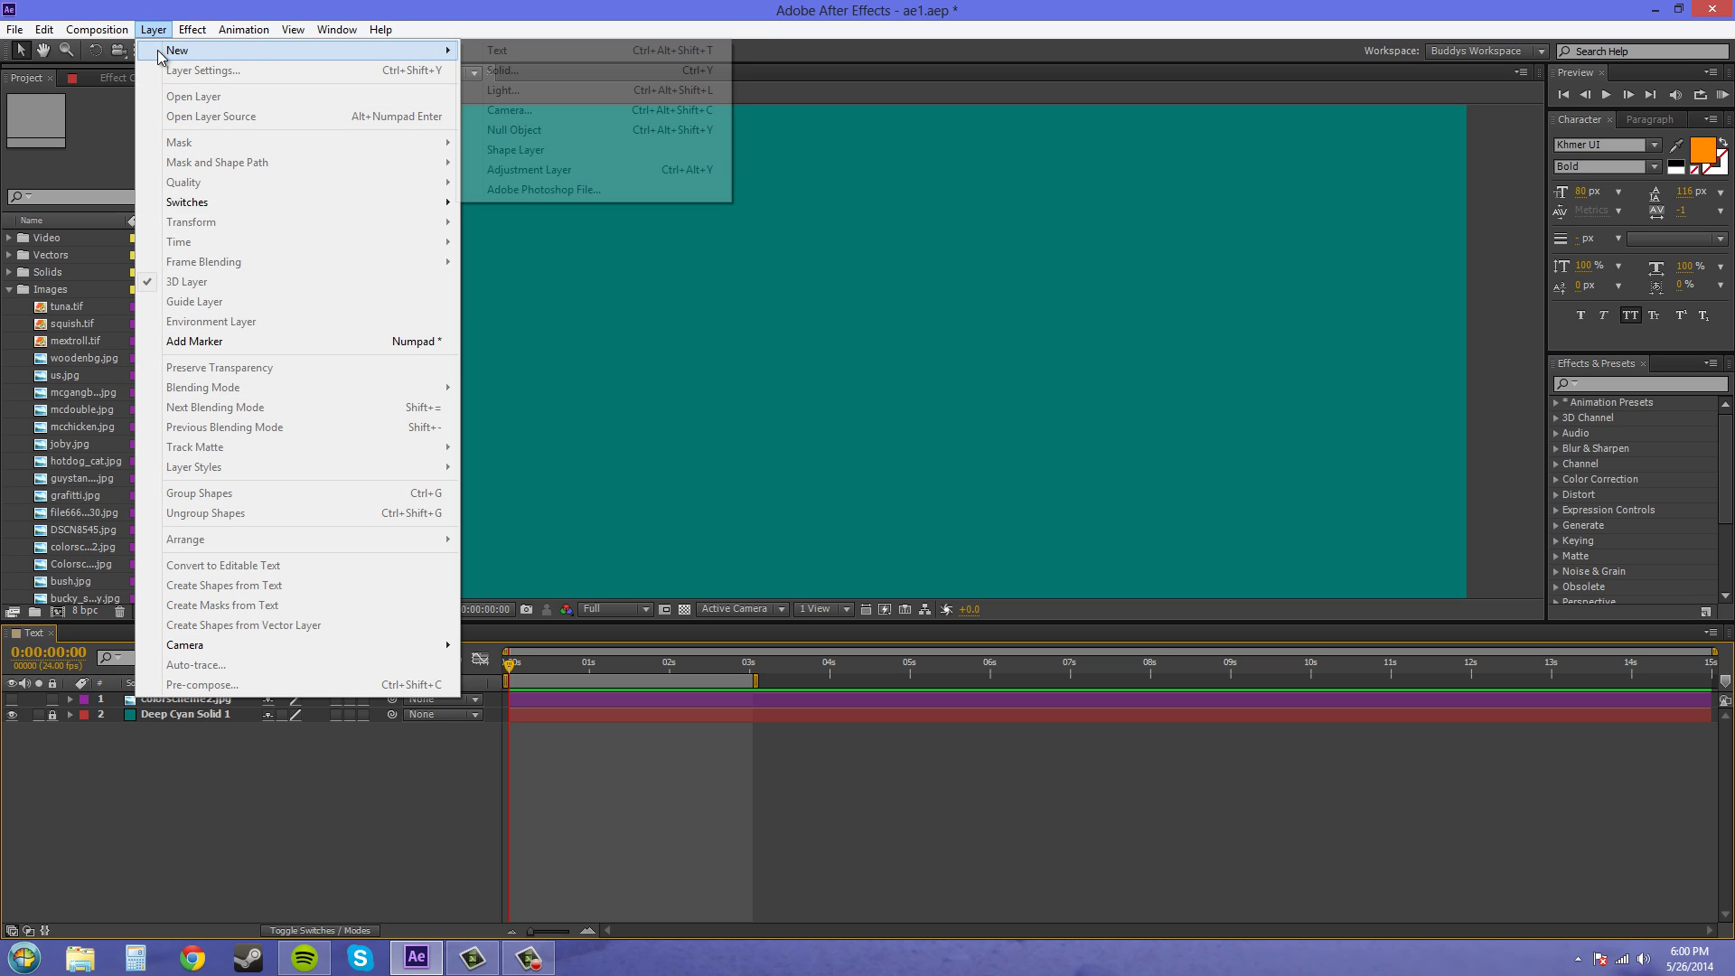
{"action": "left_click", "coordinate": [522, 56]}
{"action": "type", "text": "T"}
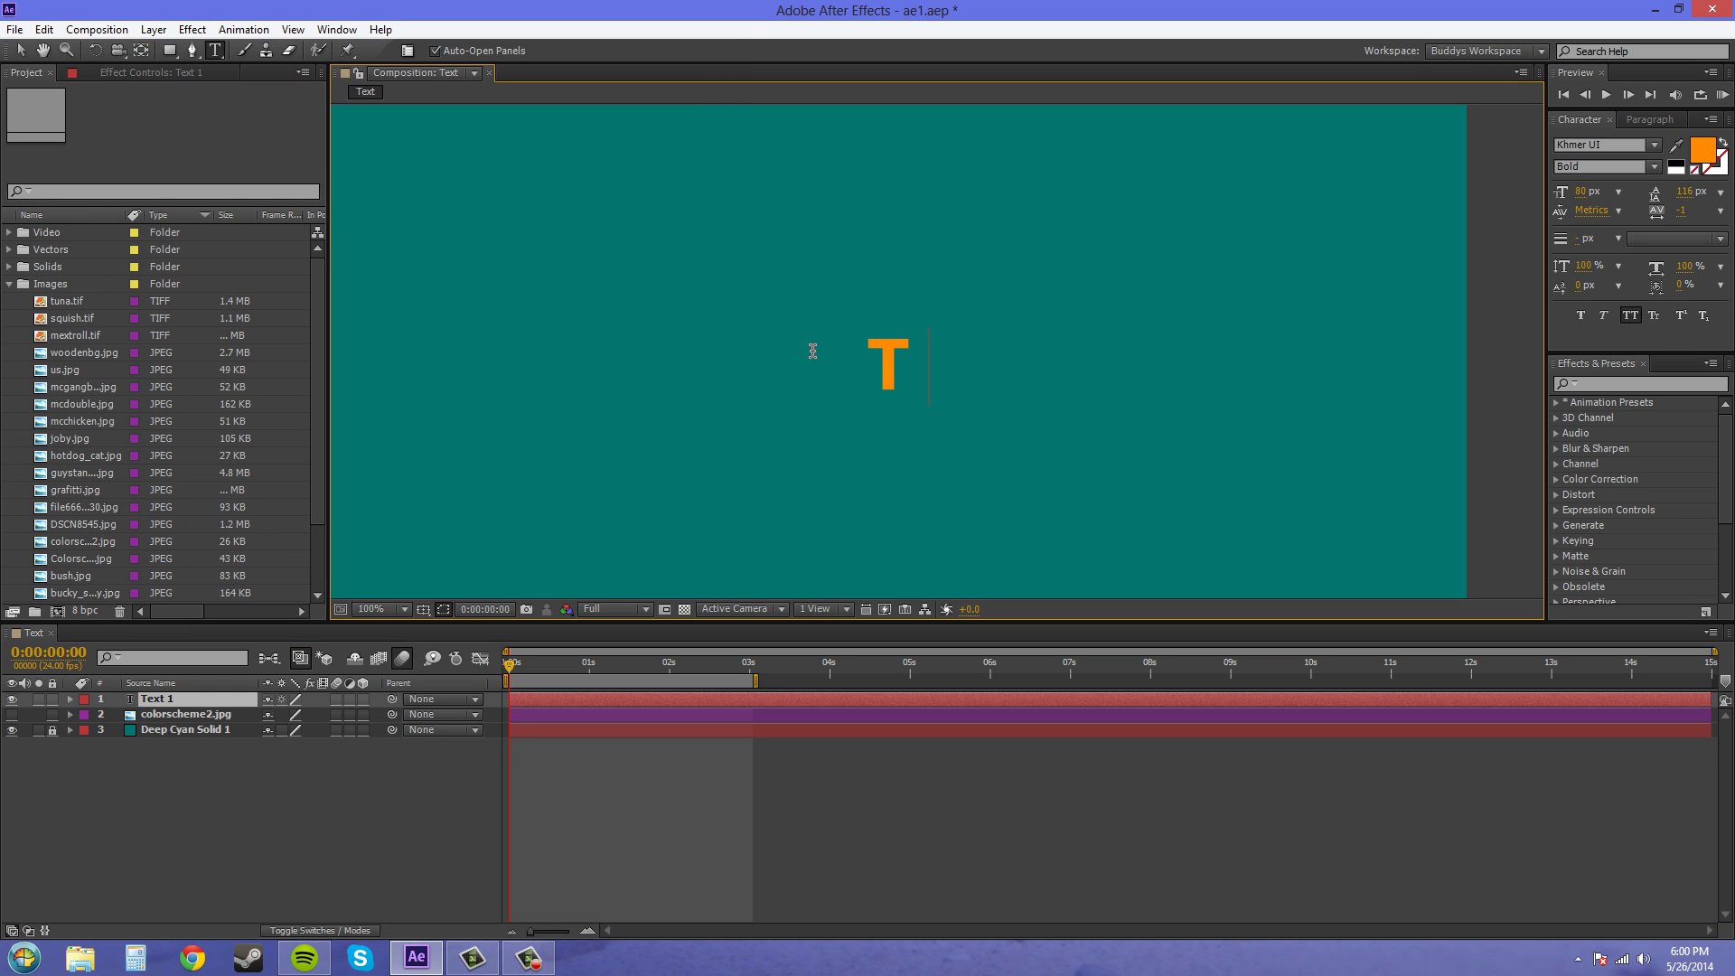
{"action": "type", "text": "EX"}
{"action": "key", "text": "BackSpace"}
{"action": "key", "text": "BackSpace"}
{"action": "key", "text": "BackSpace"}
{"action": "type", "text": "PER"}
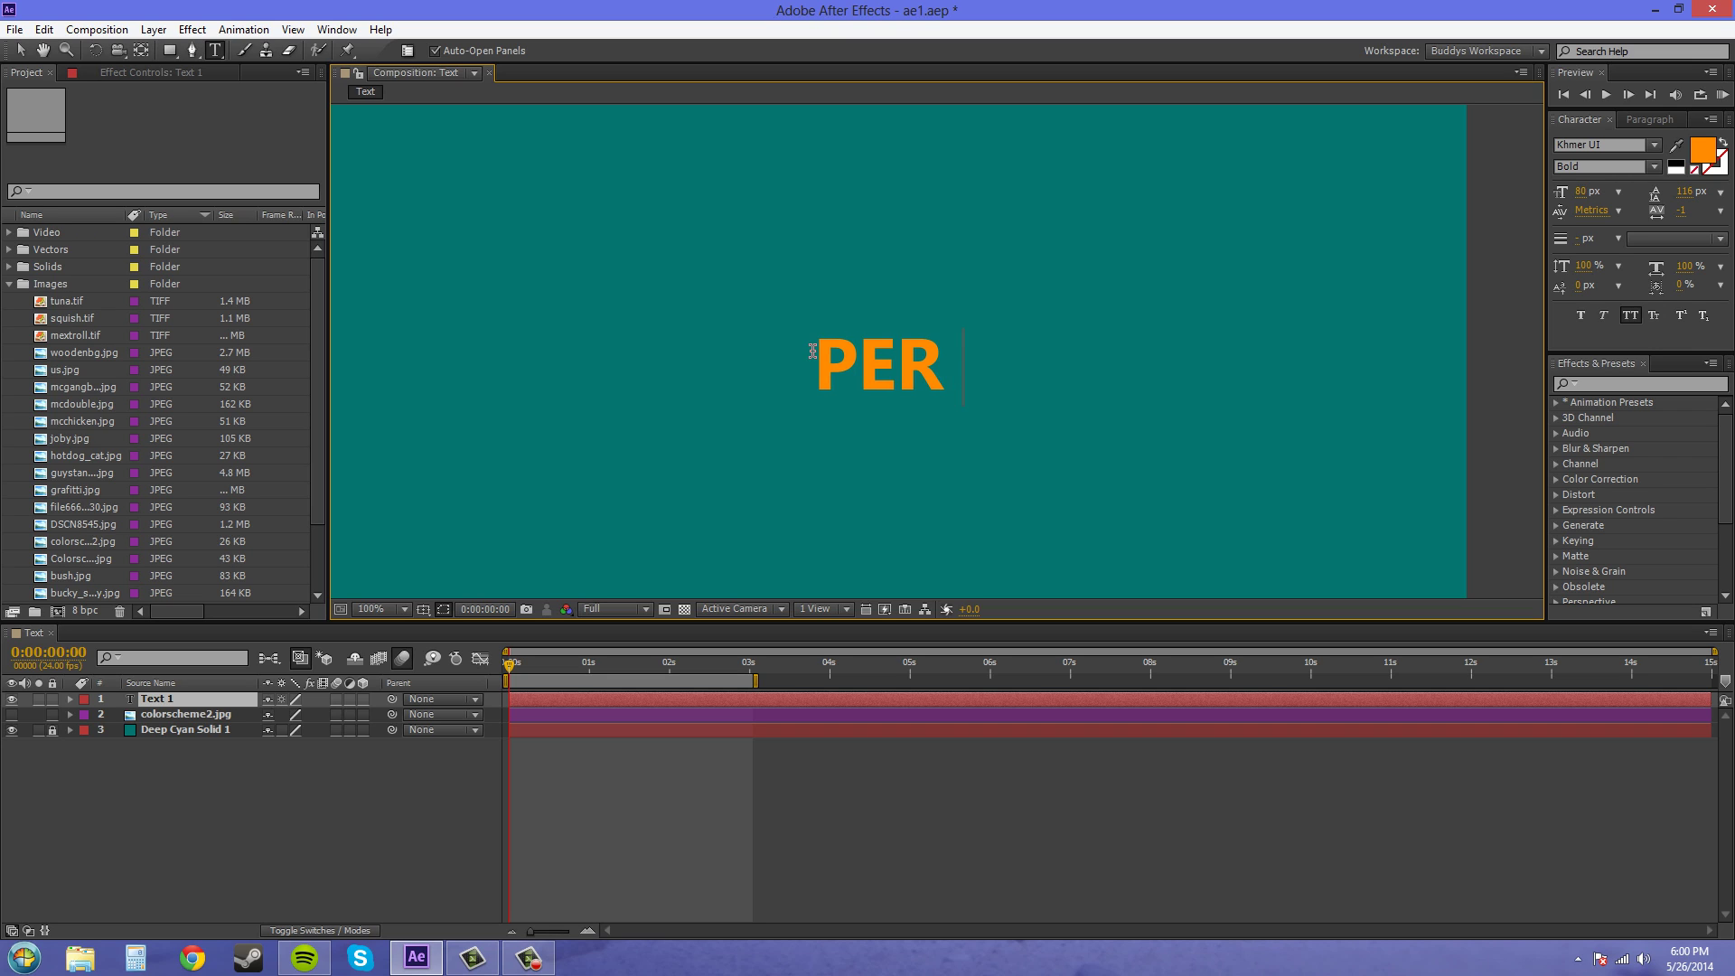
{"action": "type", "text": "-CHARAC"}
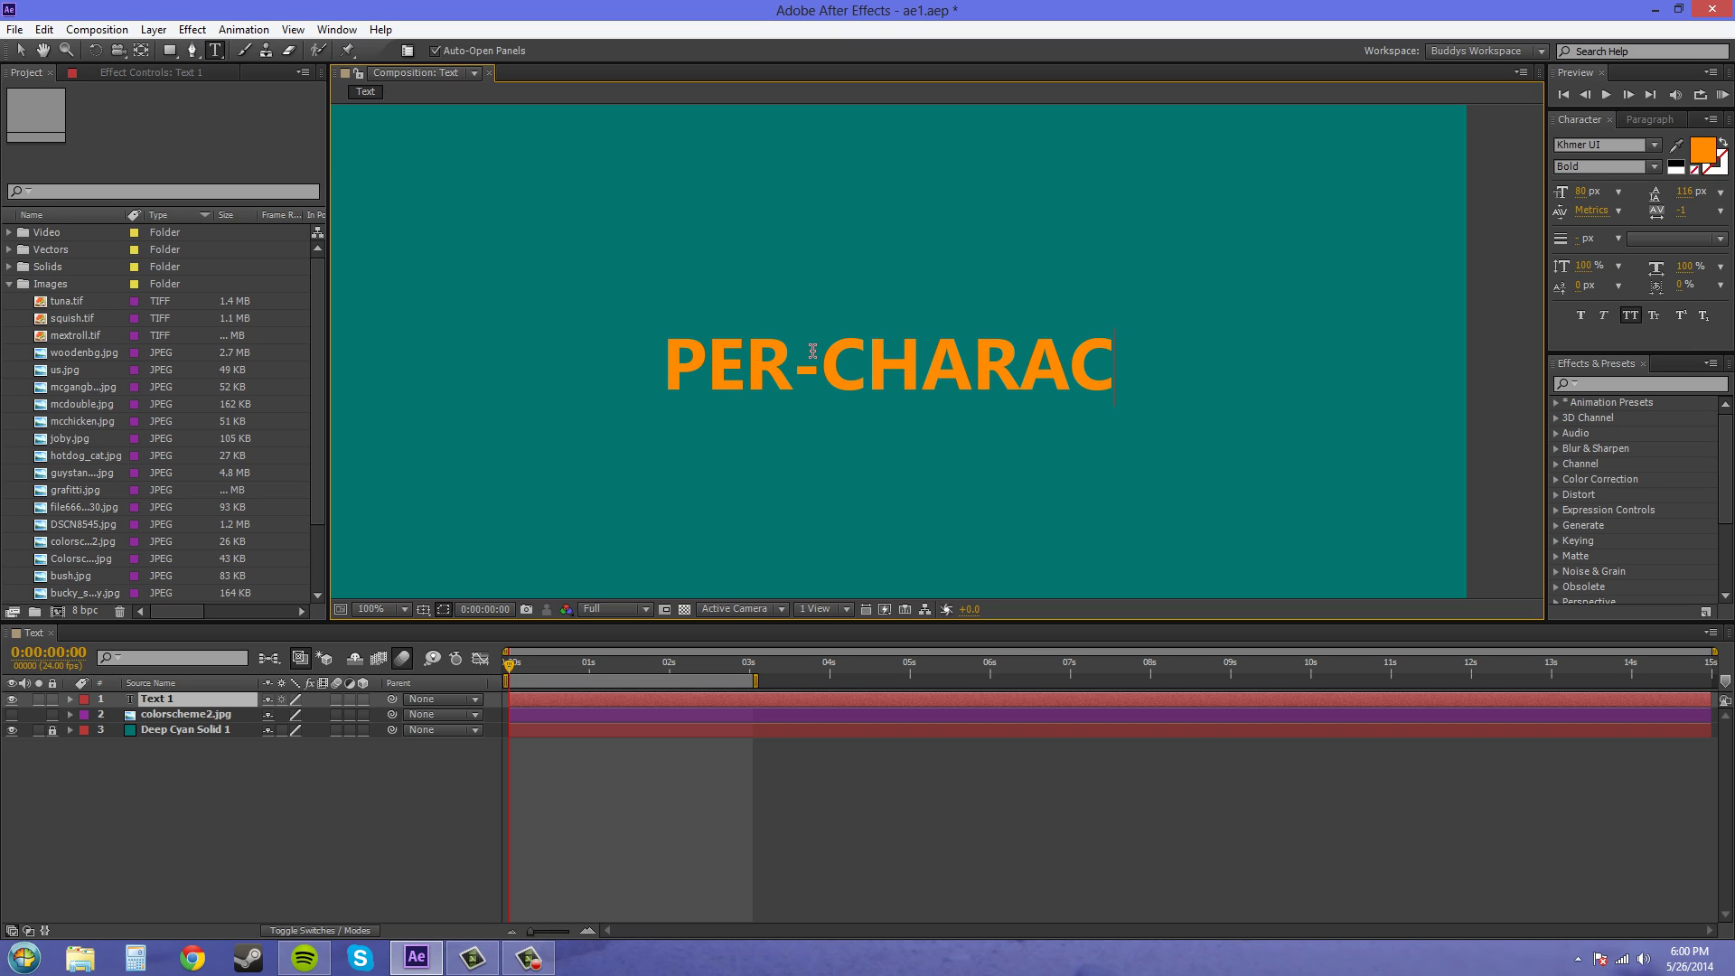
{"action": "type", "text": "TER 3D"}
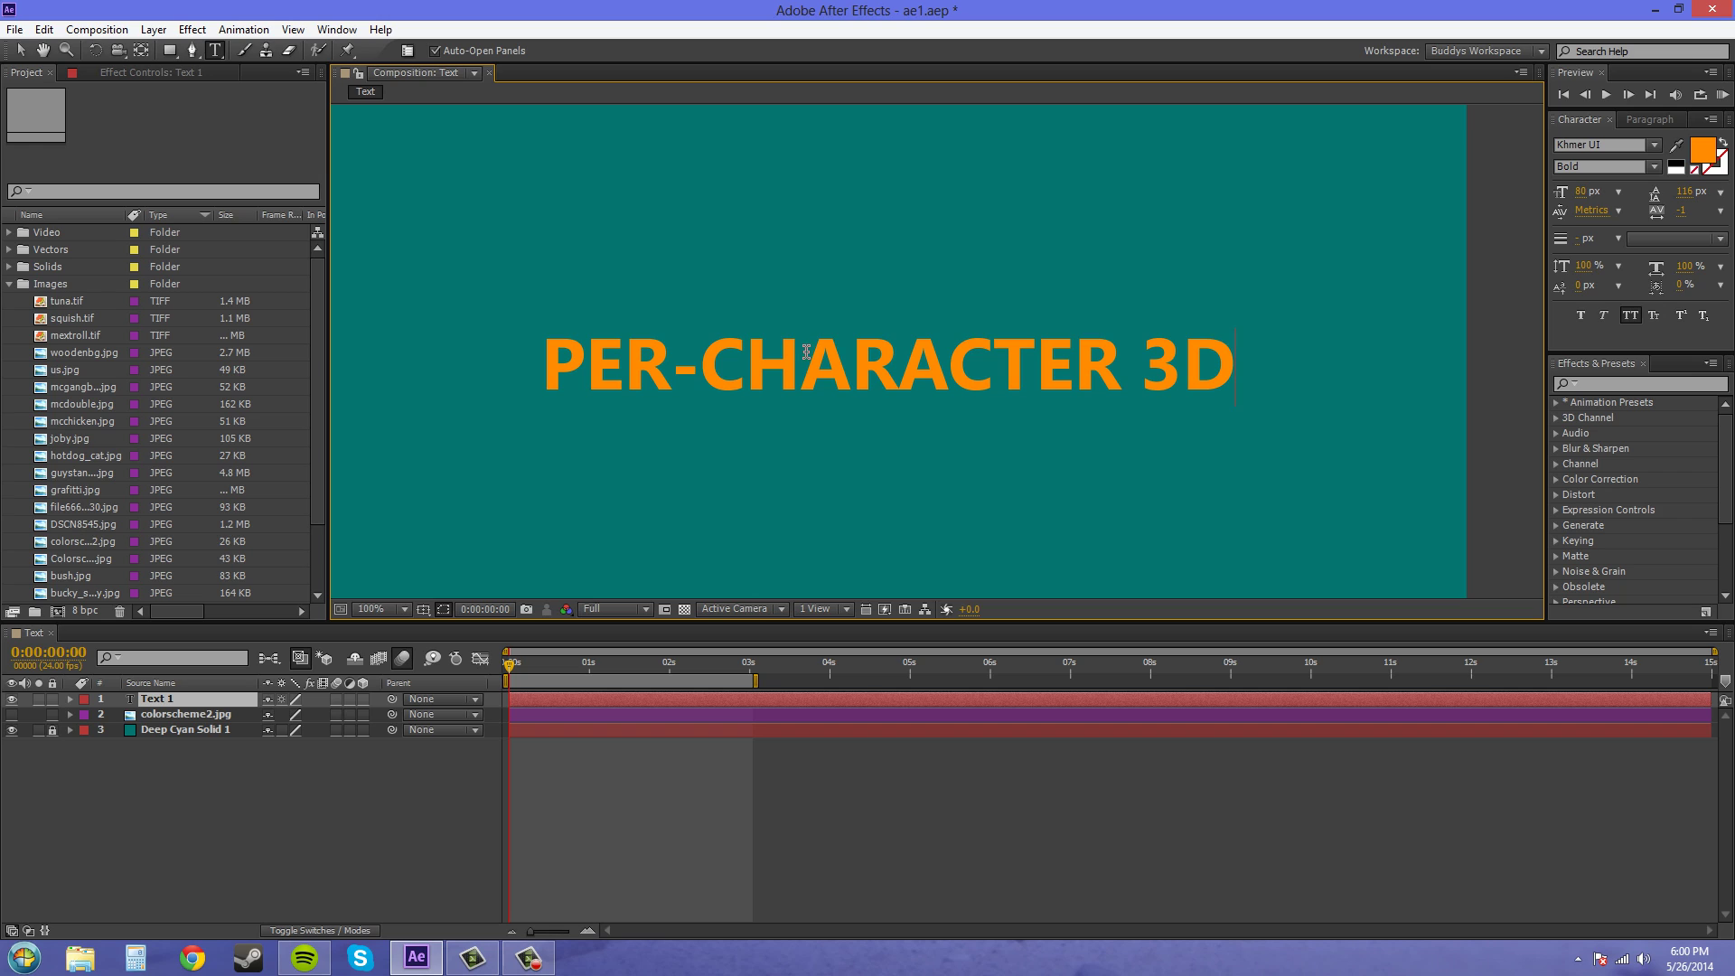
{"action": "type", "text": "S"}
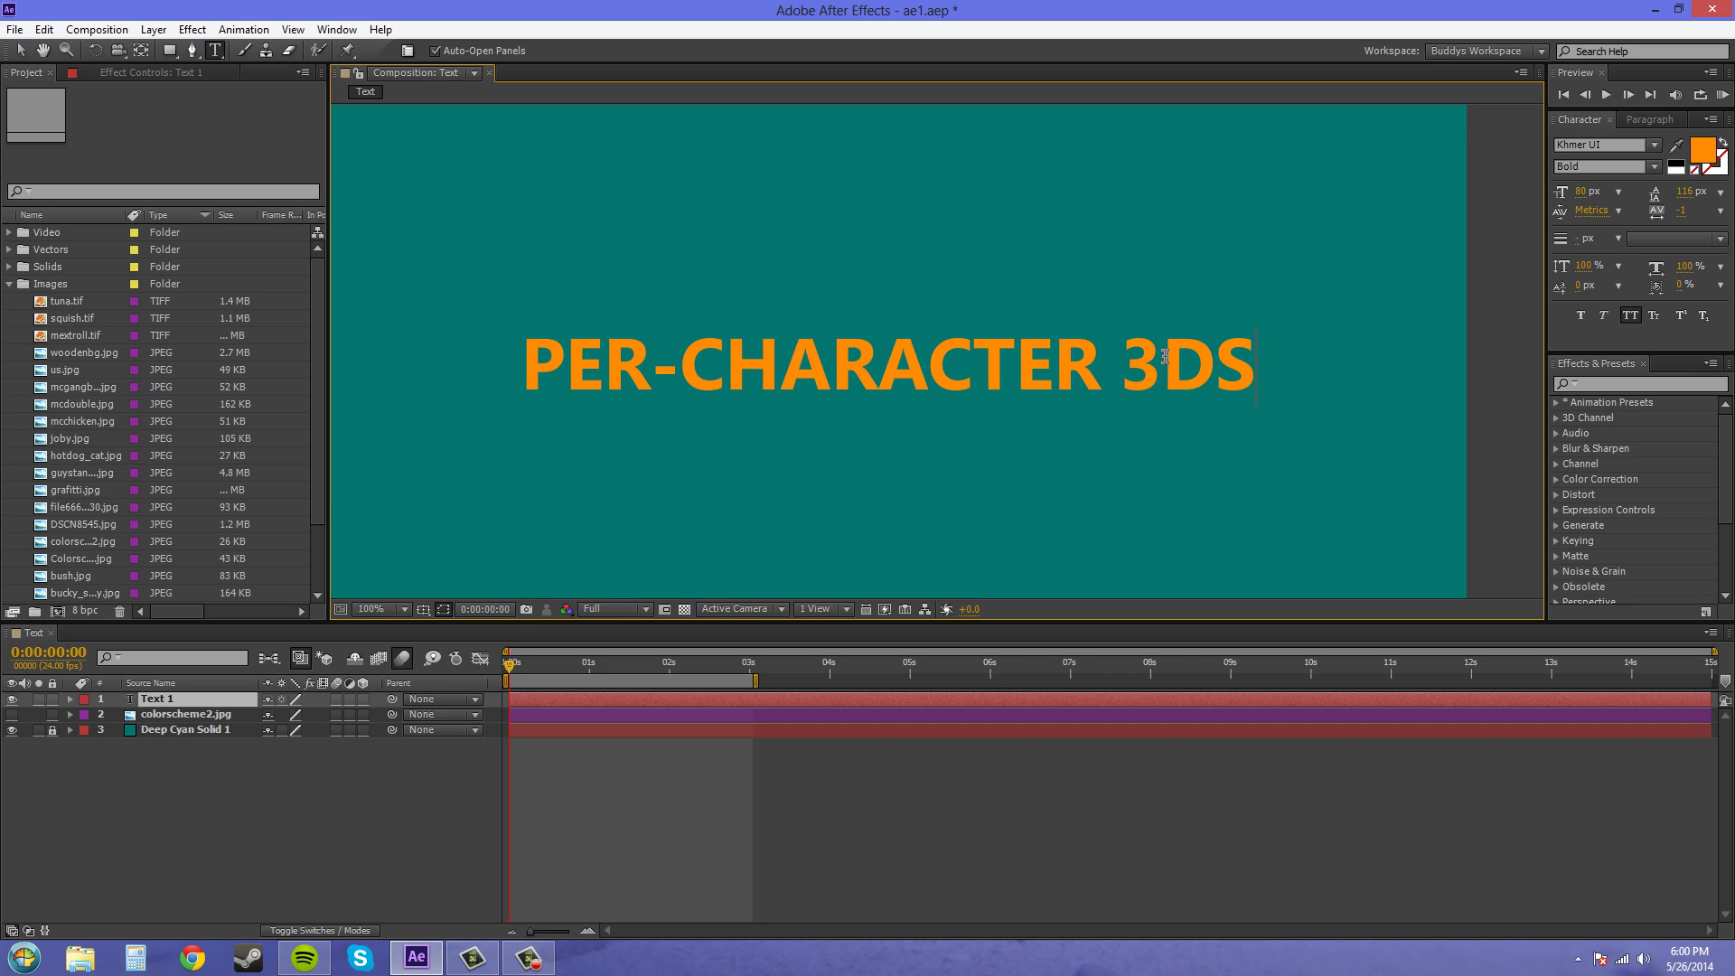
{"action": "key", "text": "BackSpace"}
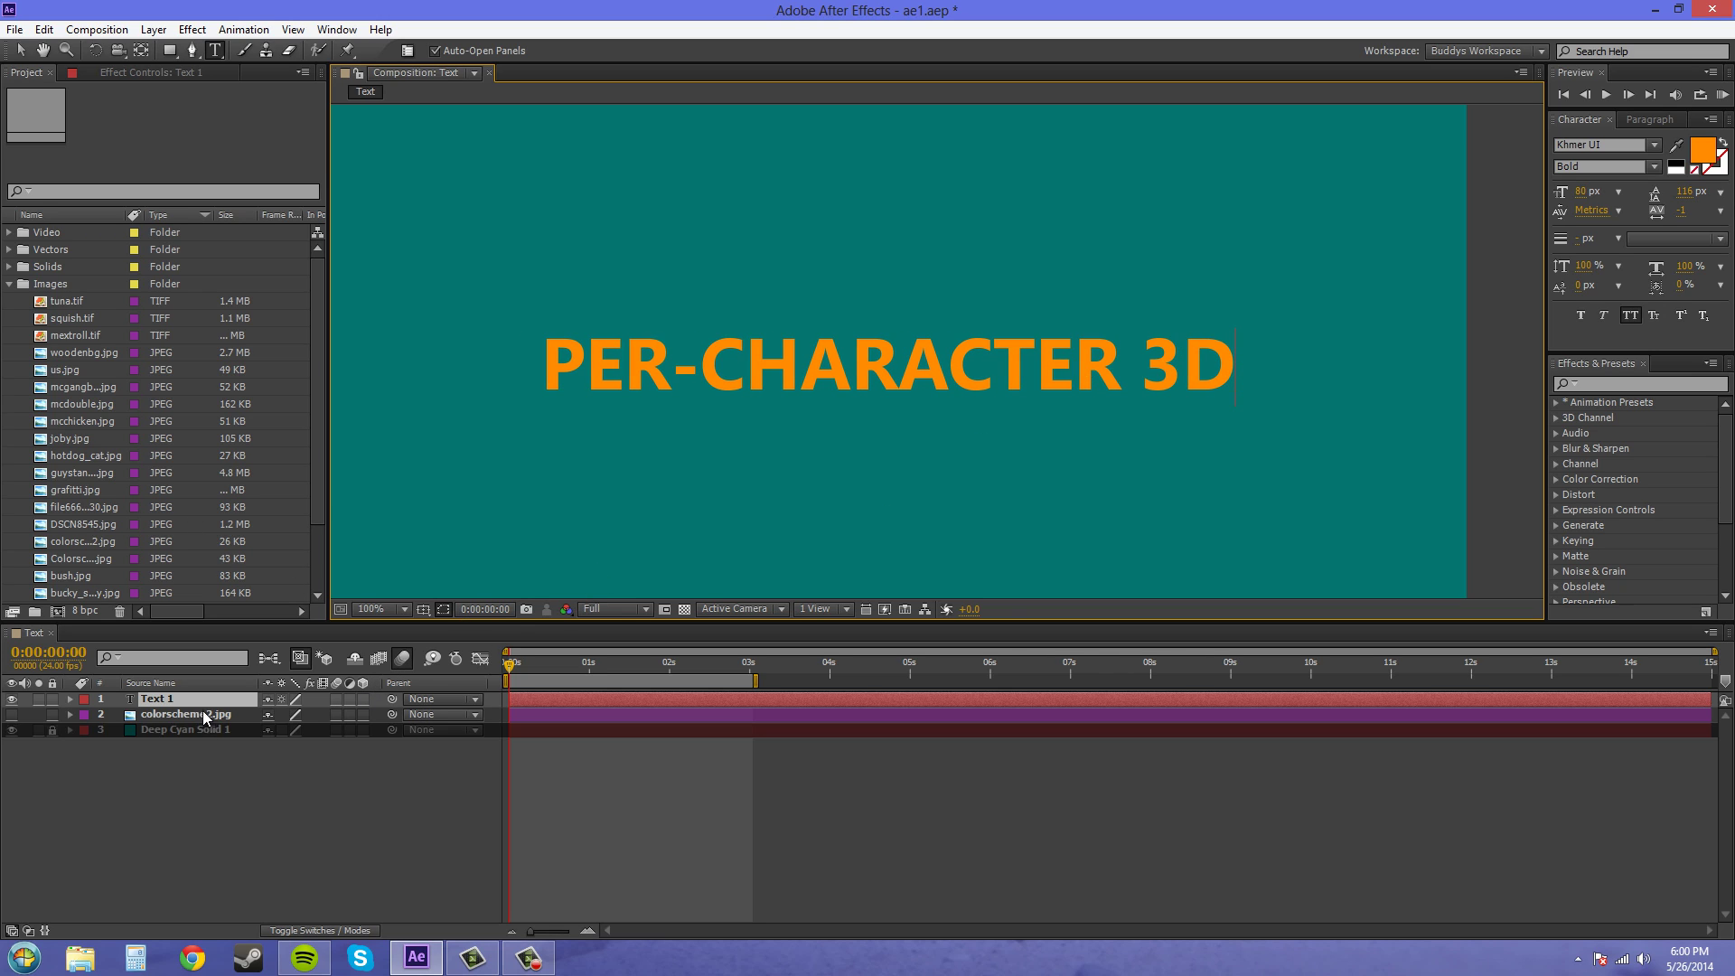
Step: Scale the PER-CHARACTER 3D text layer up to 130%
{"action": "left_click", "coordinate": [207, 705]}
{"action": "key", "text": "s"}
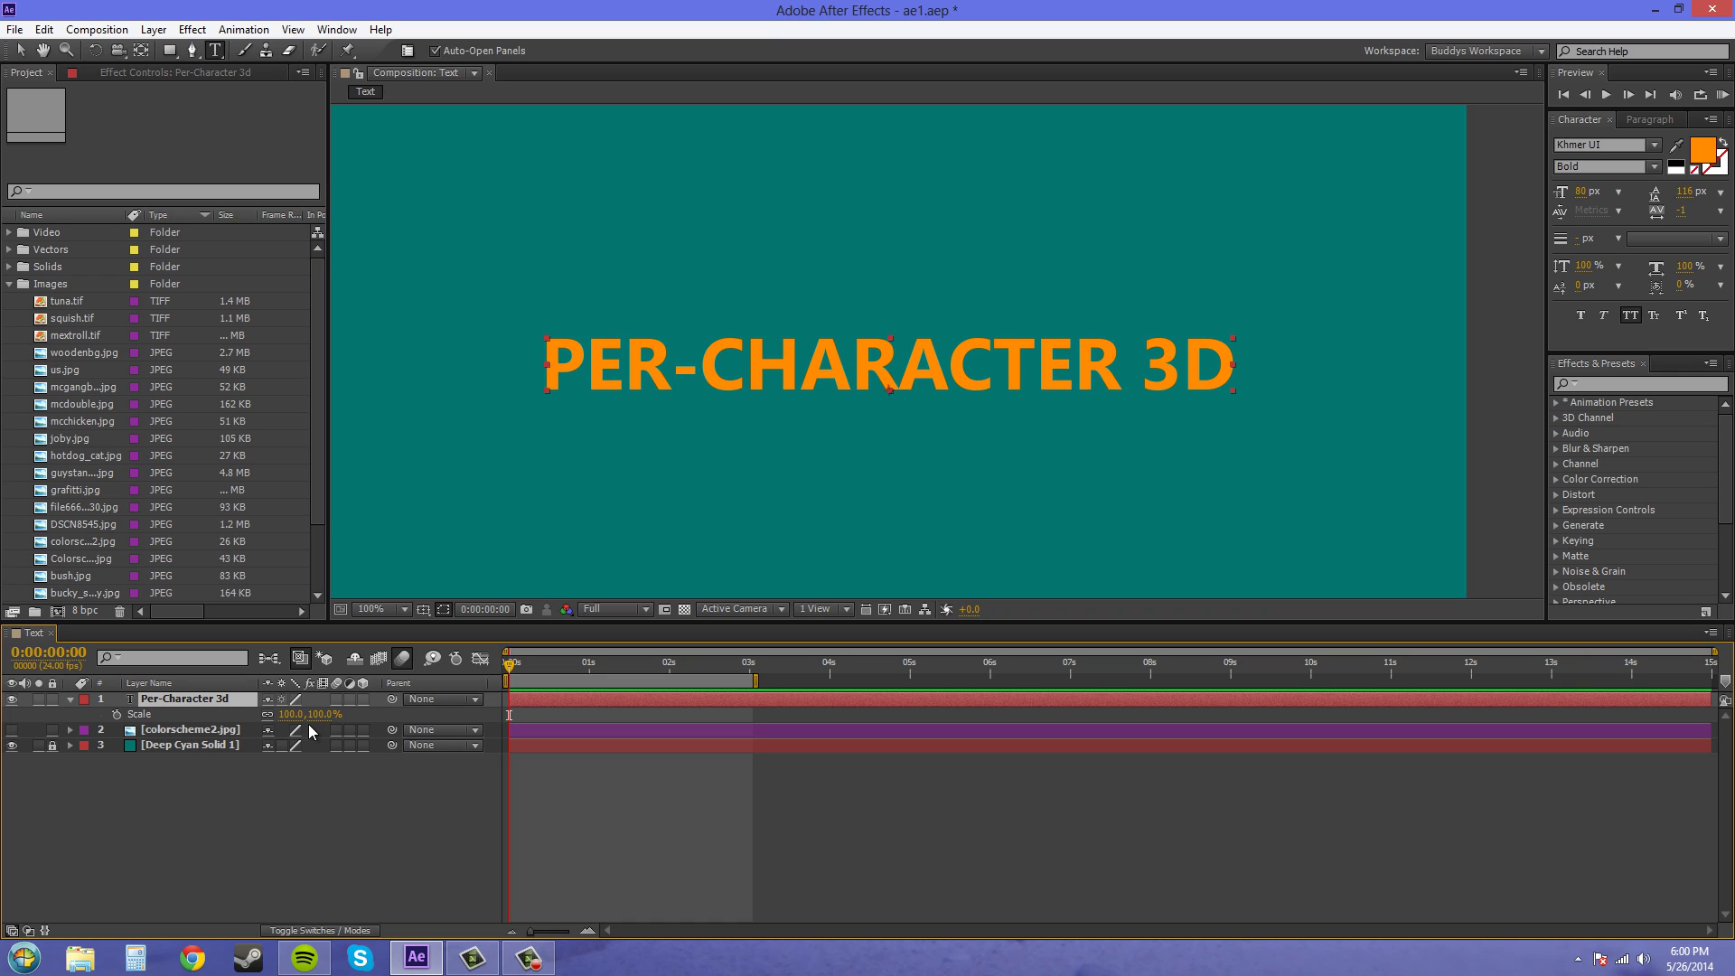
{"action": "left_click_drag", "start_coordinate": [319, 714], "coordinate": [351, 721]}
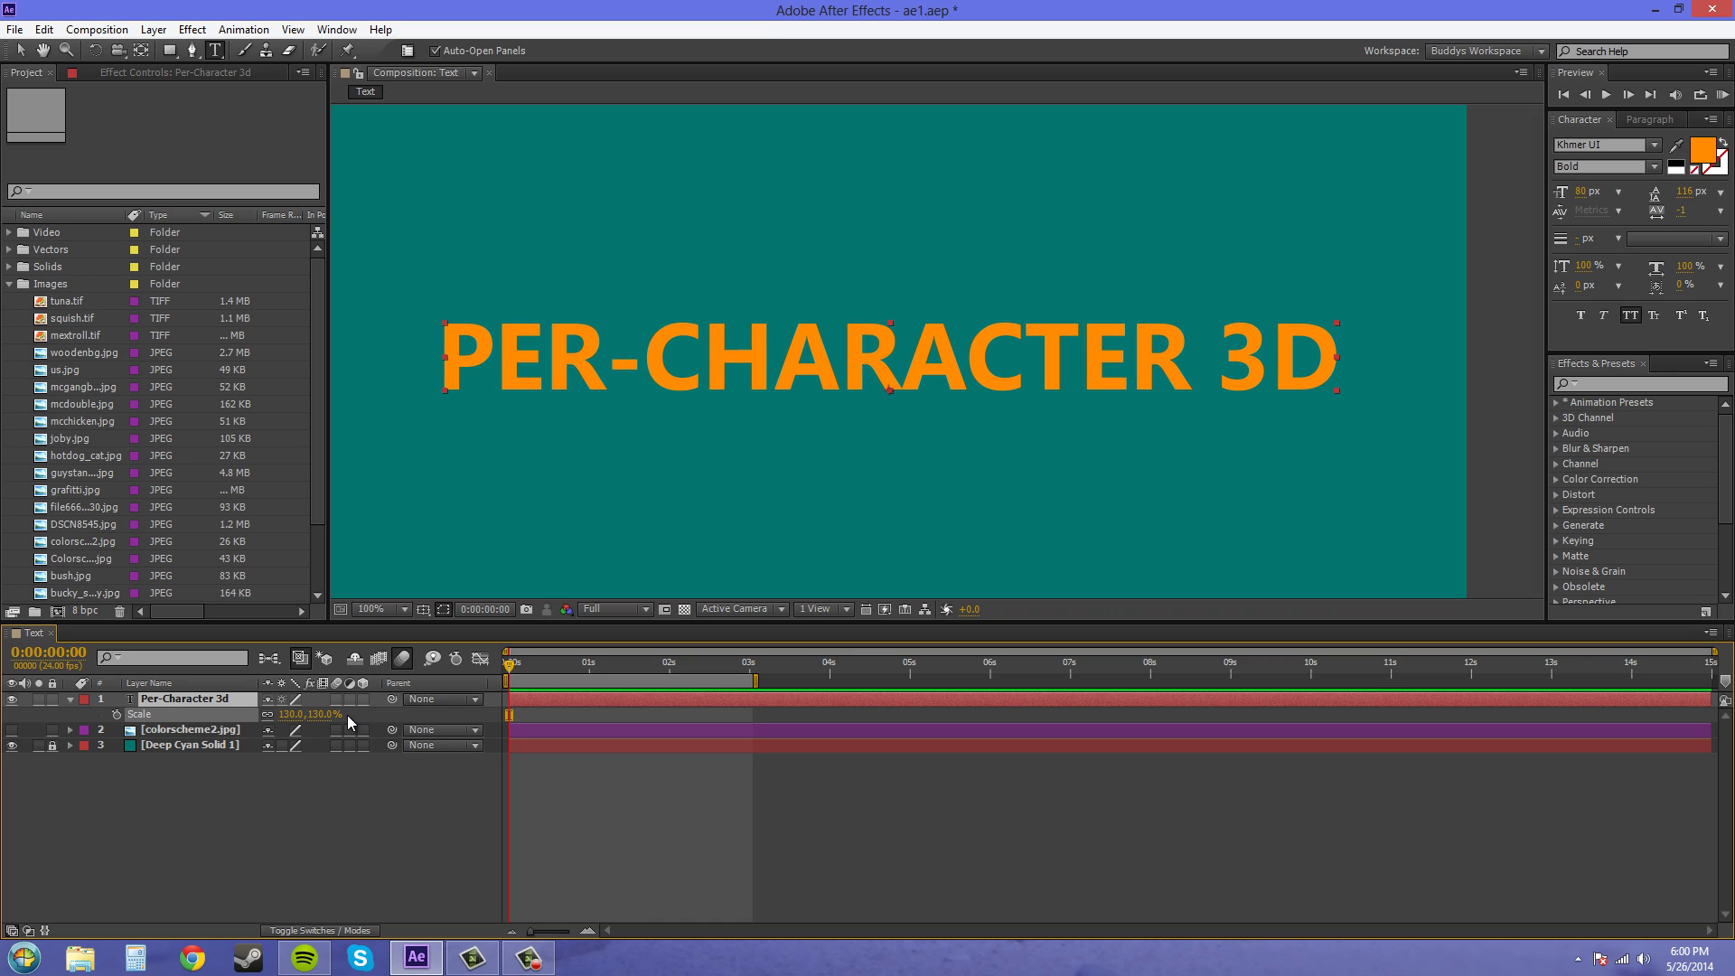
{"action": "left_click", "coordinate": [70, 700]}
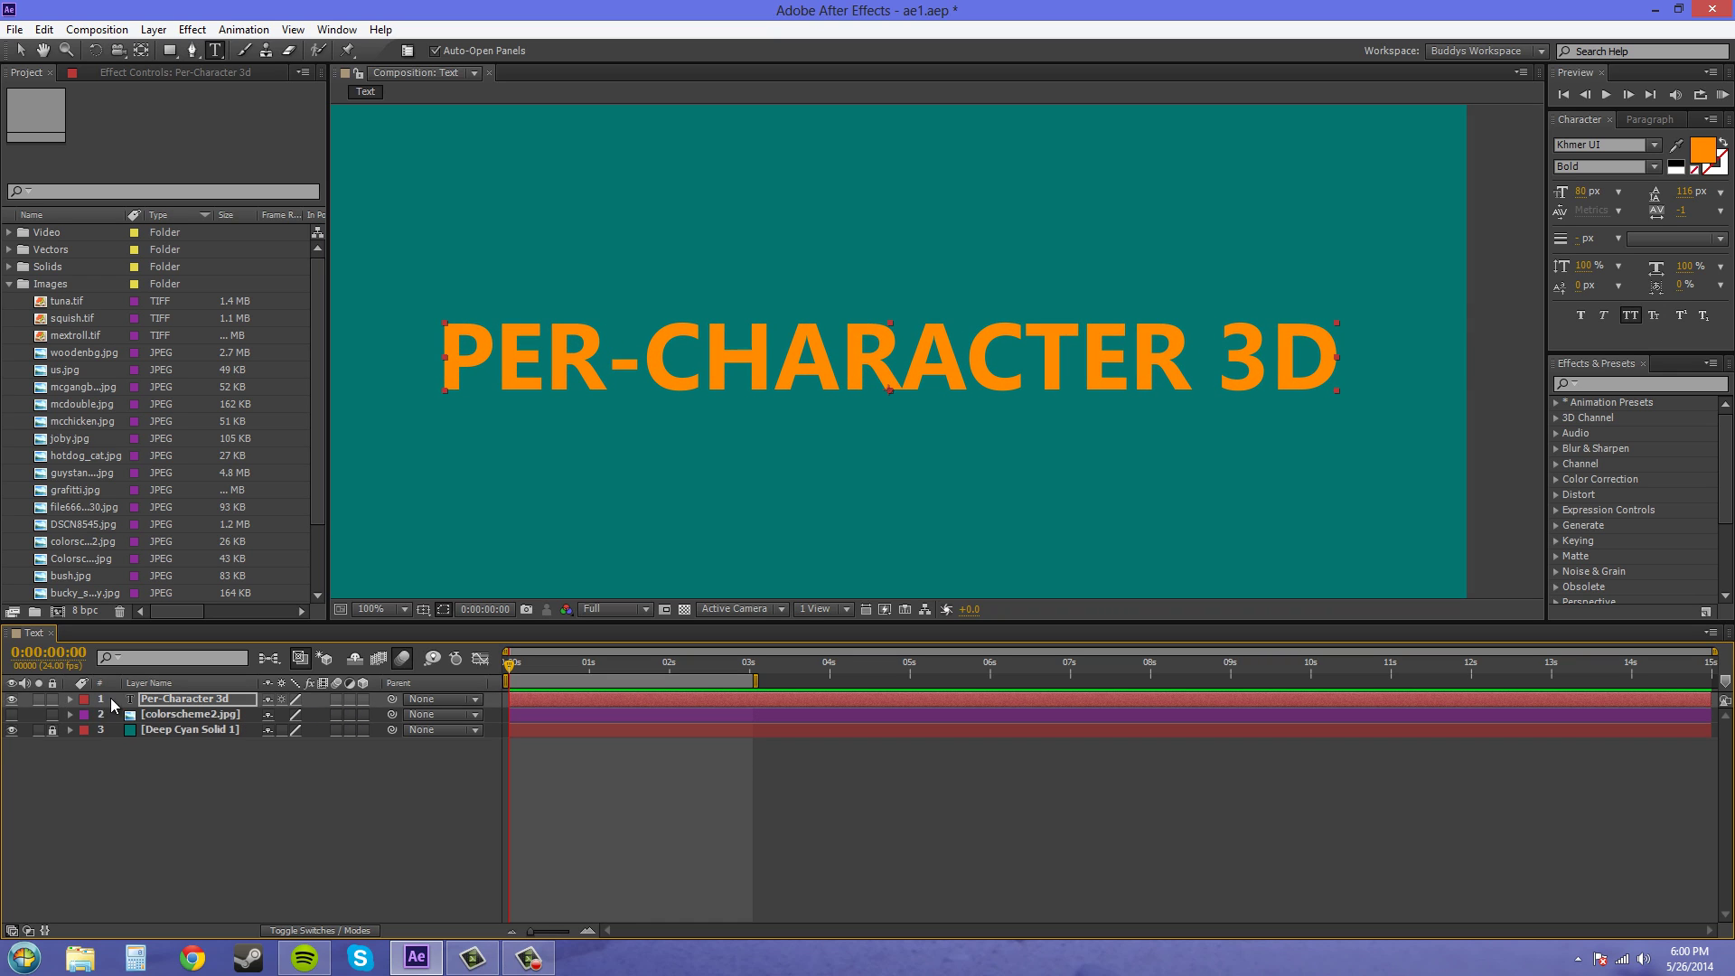
{"action": "left_click", "coordinate": [71, 702]}
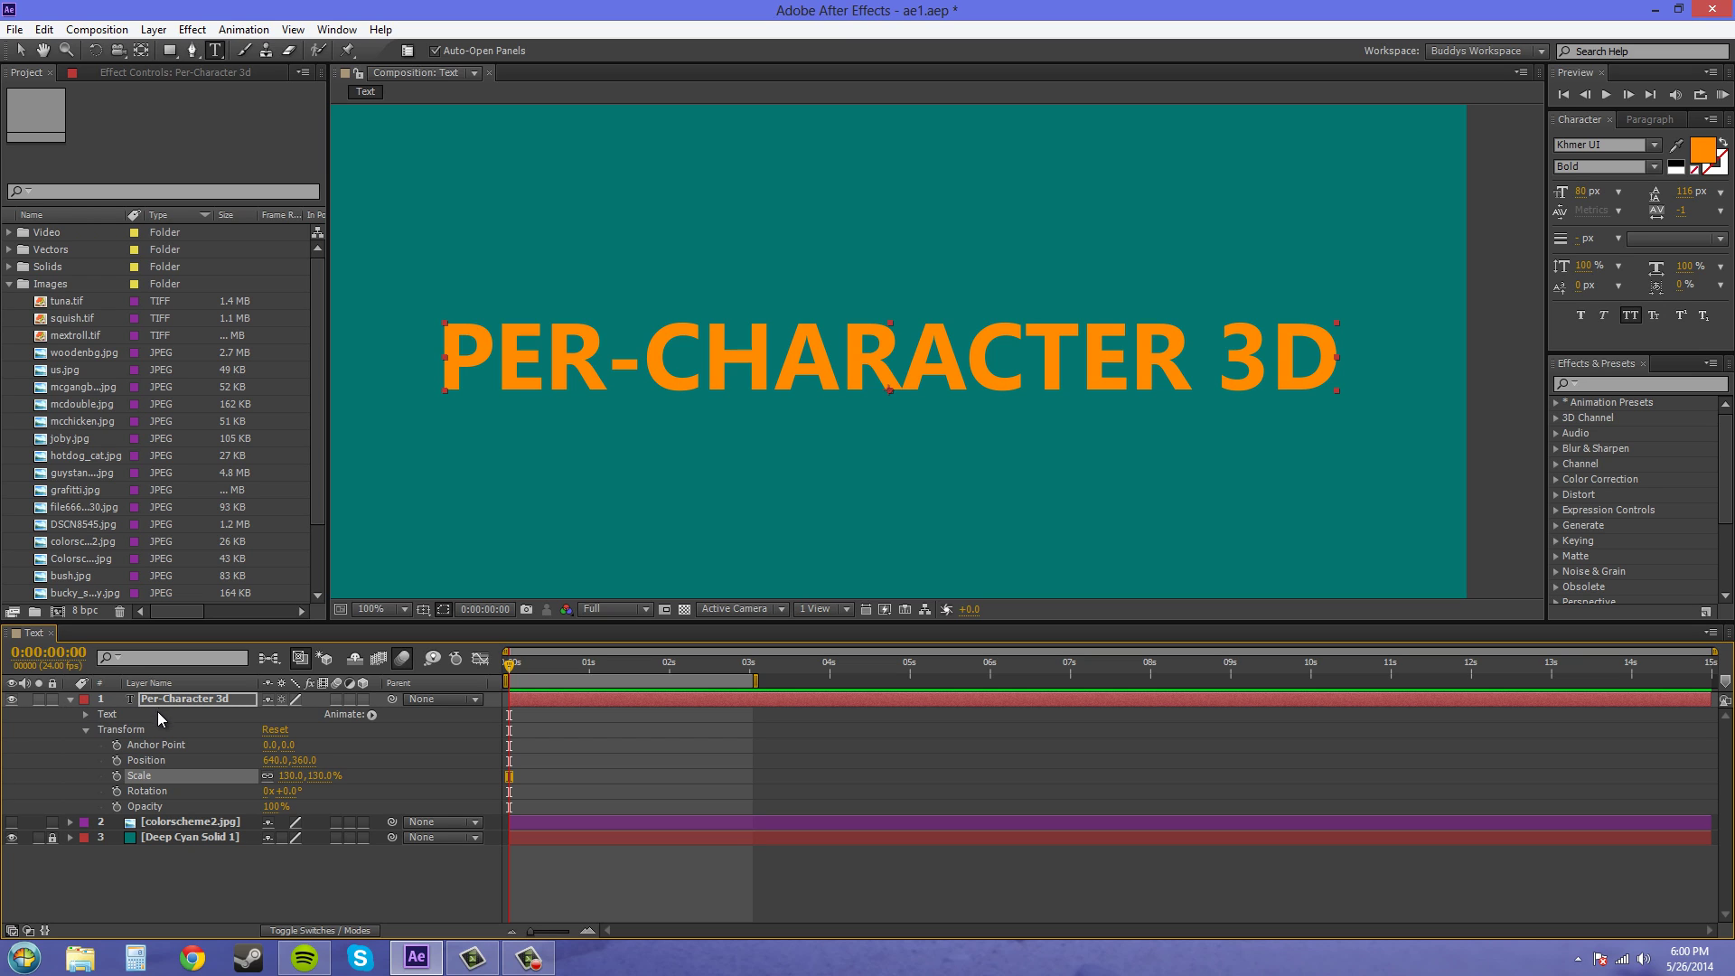
{"action": "left_click", "coordinate": [85, 729]}
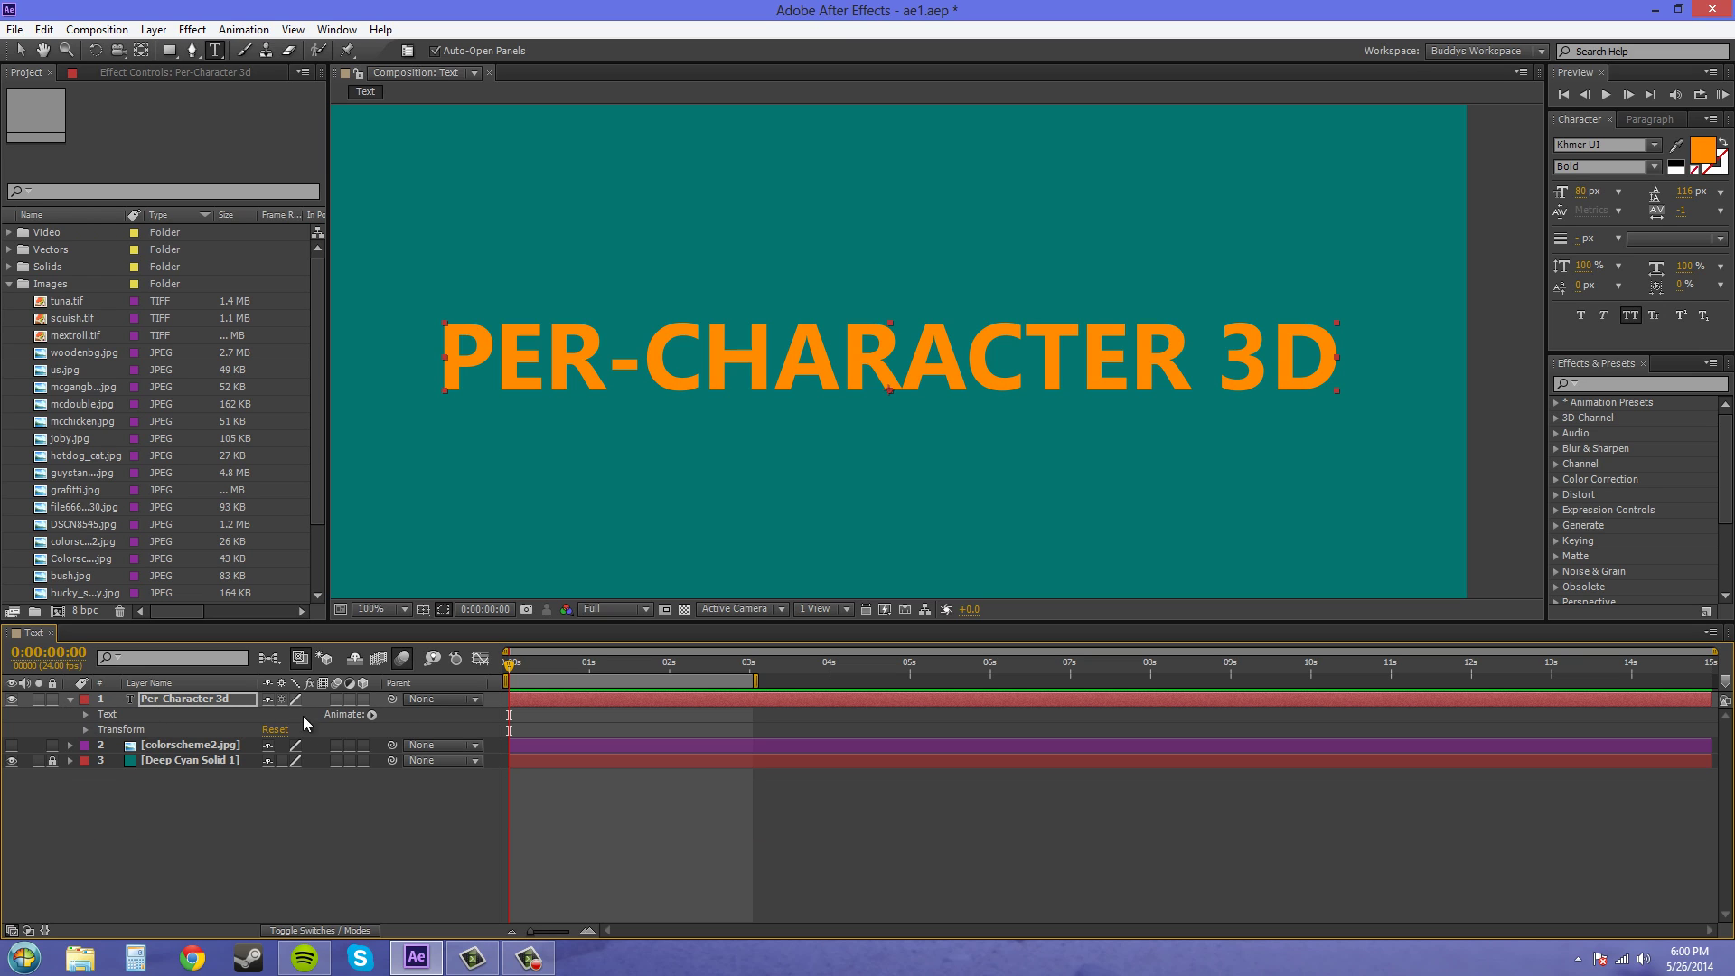
Step: Add a Position animator (Animator 1) to the text and enable per-character 3D
{"action": "left_click", "coordinate": [371, 715]}
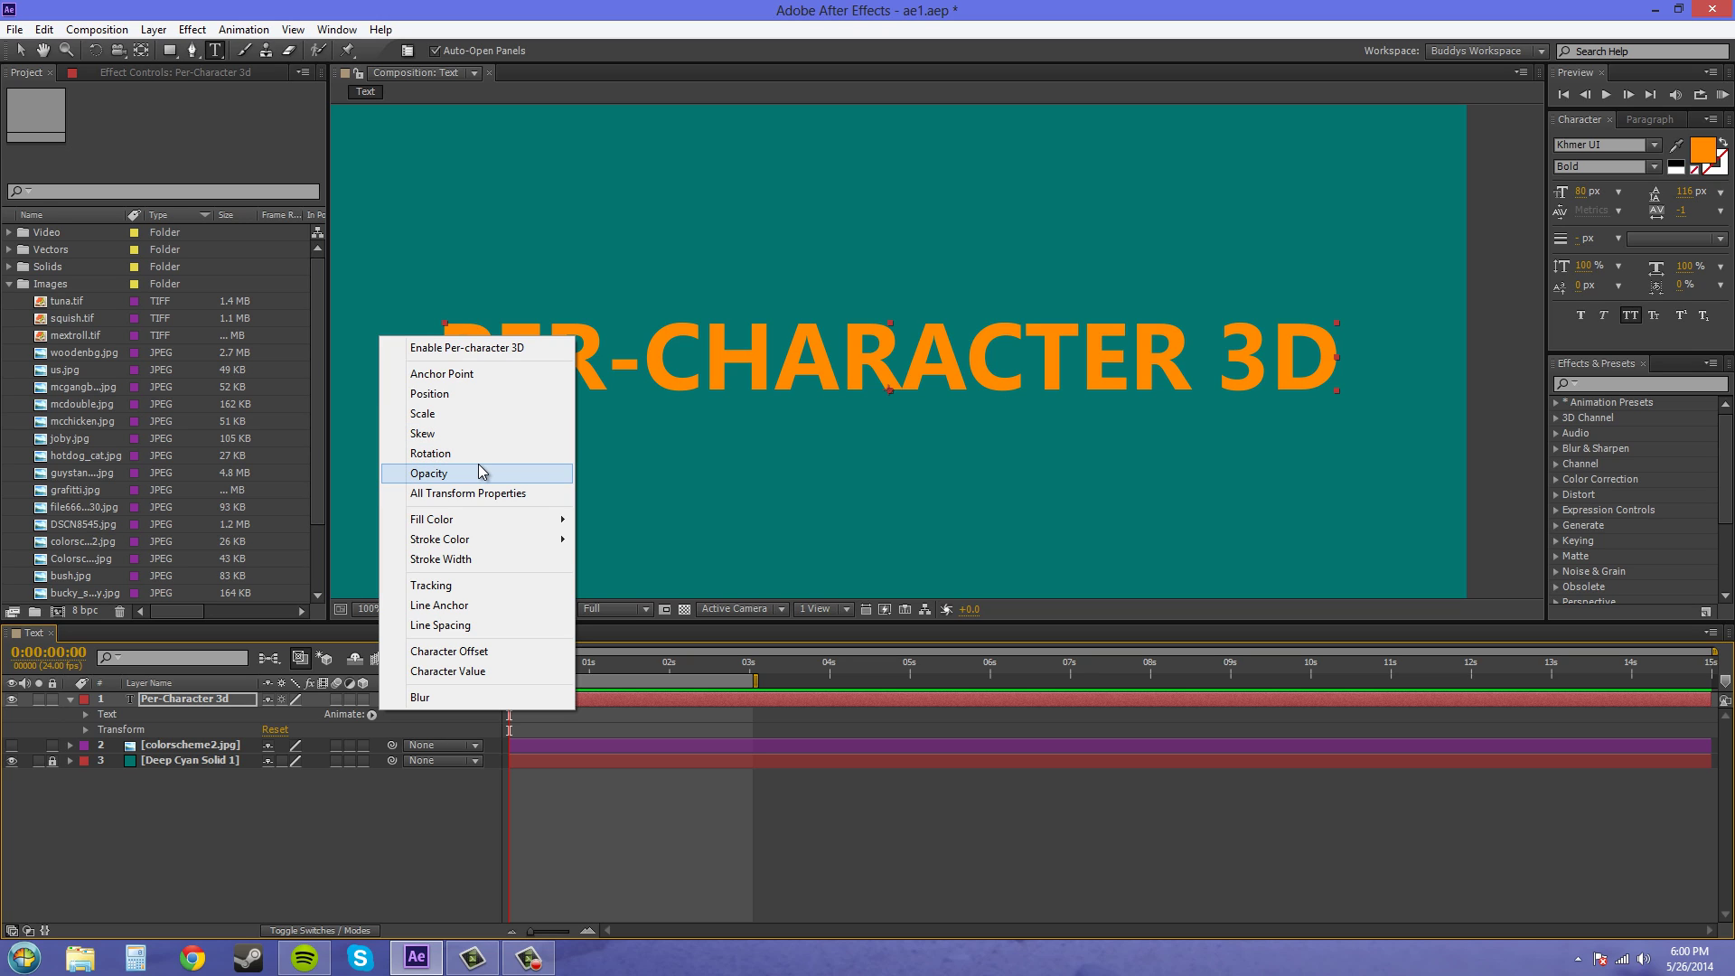
{"action": "left_click", "coordinate": [433, 396]}
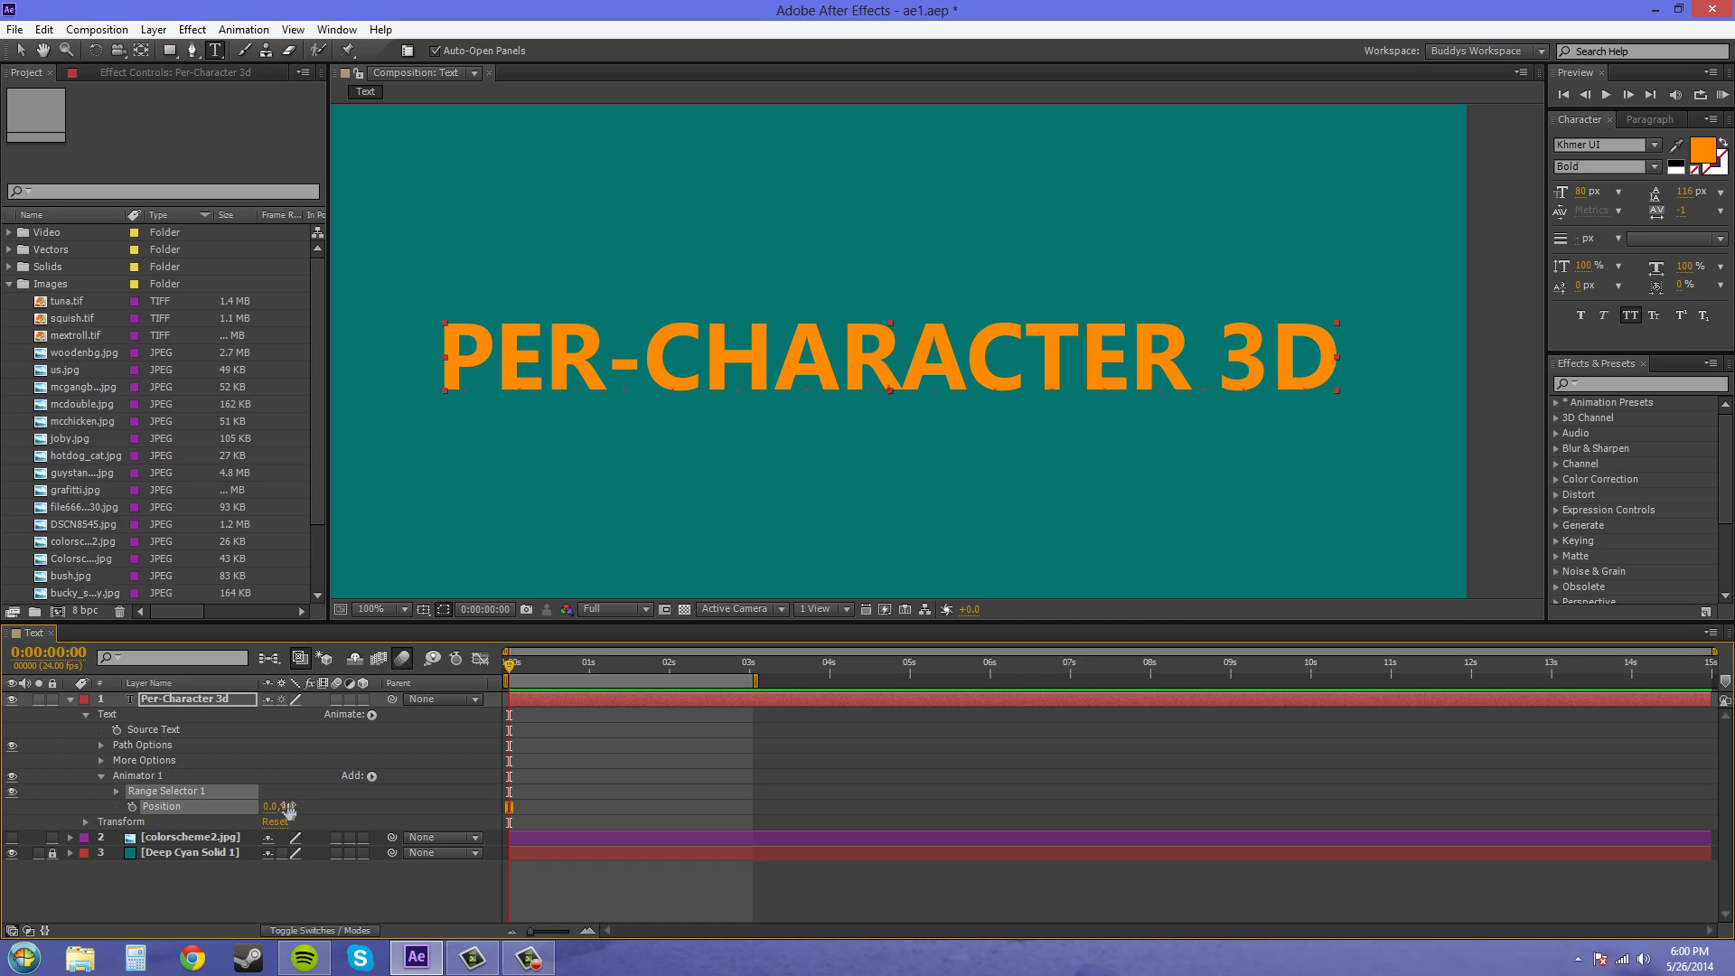
{"action": "left_click_drag", "start_coordinate": [289, 806], "coordinate": [304, 799]}
{"action": "left_click", "coordinate": [371, 715]}
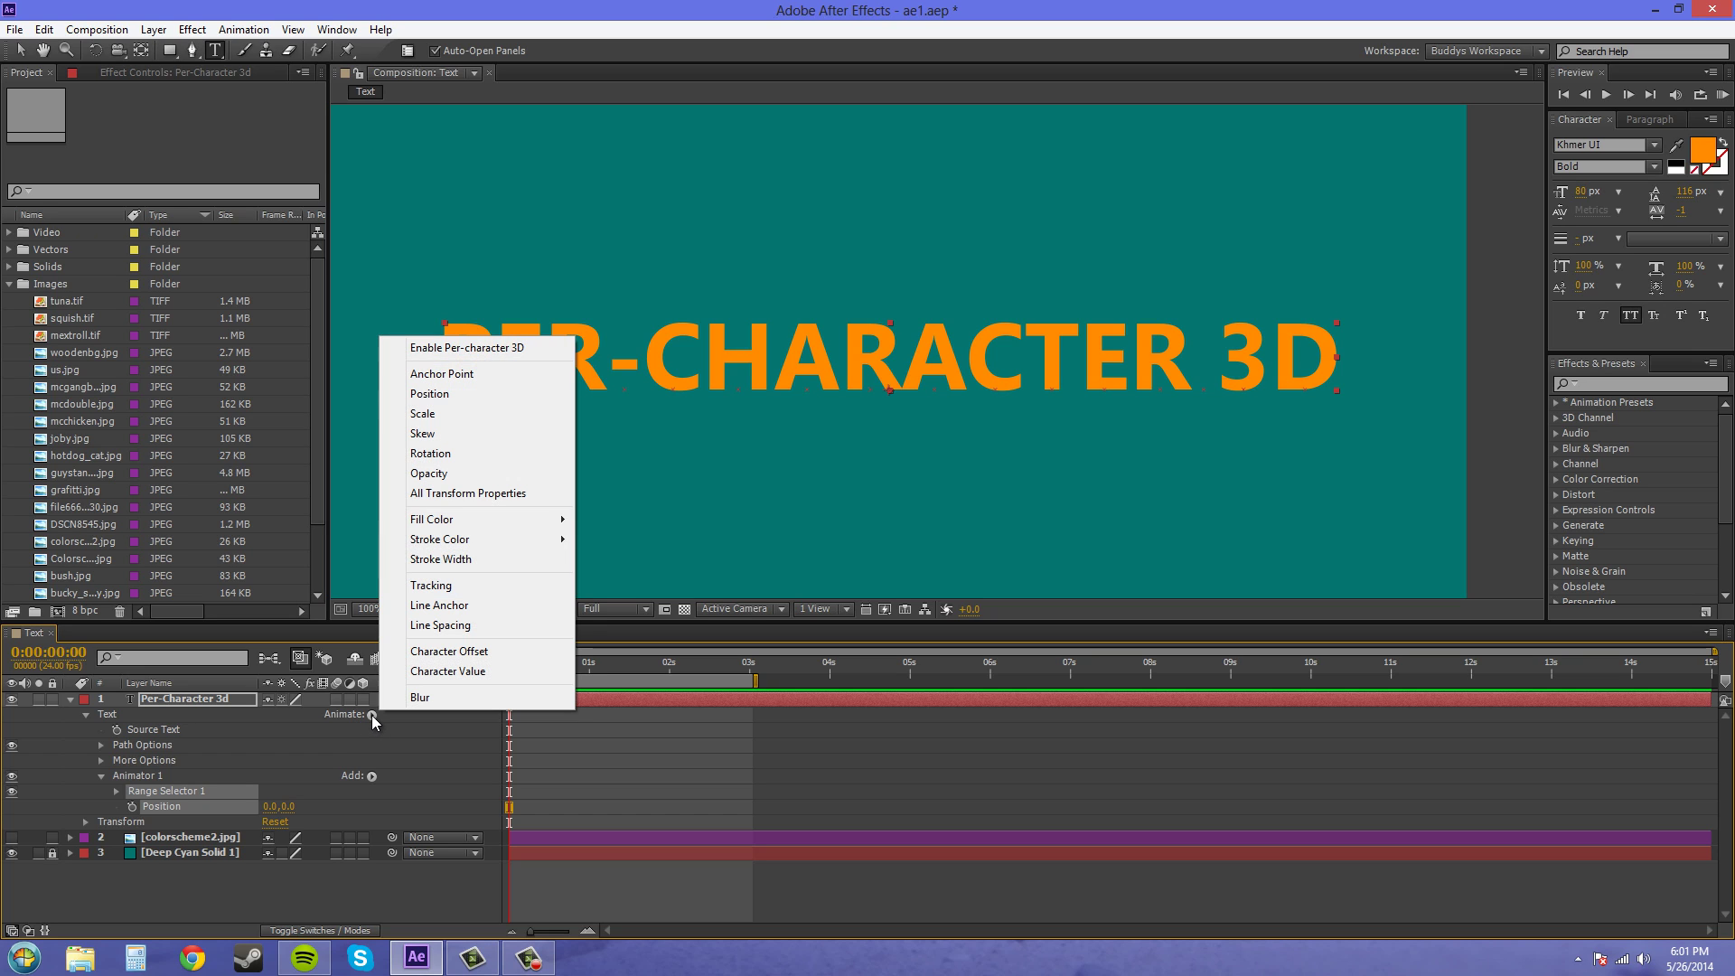
{"action": "left_click", "coordinate": [438, 353]}
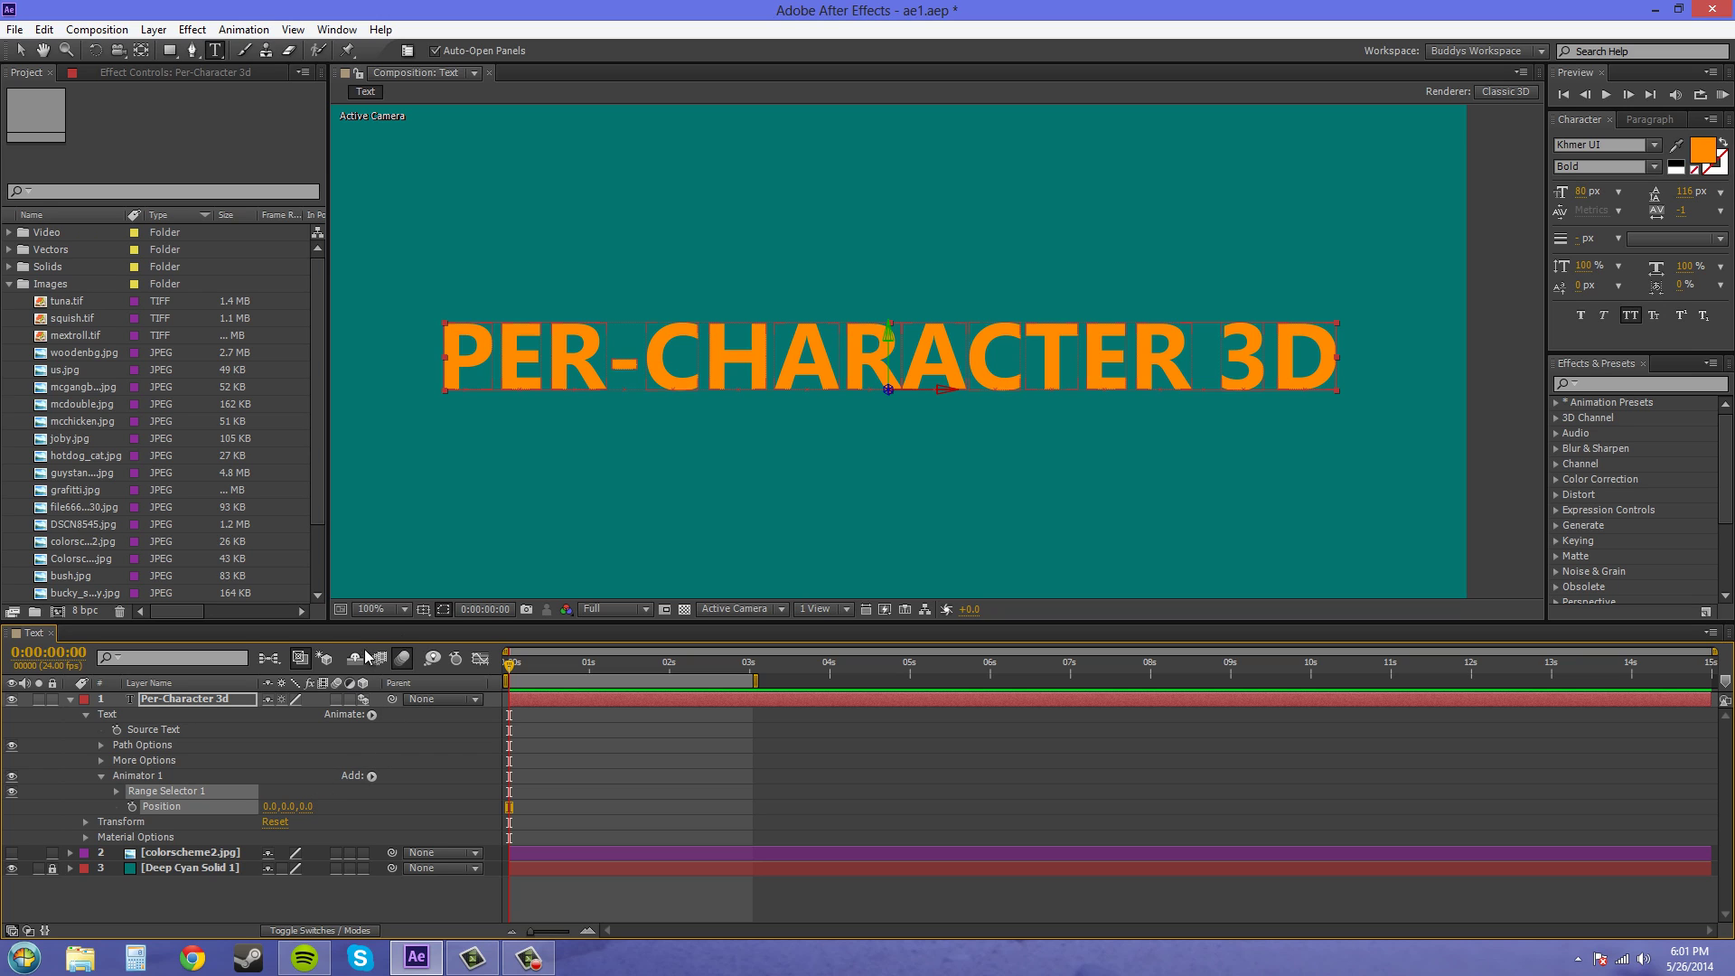
Step: Switch the 3D view to Custom View 1 and test a Position Z change, then undo it
{"action": "left_click", "coordinate": [739, 610]}
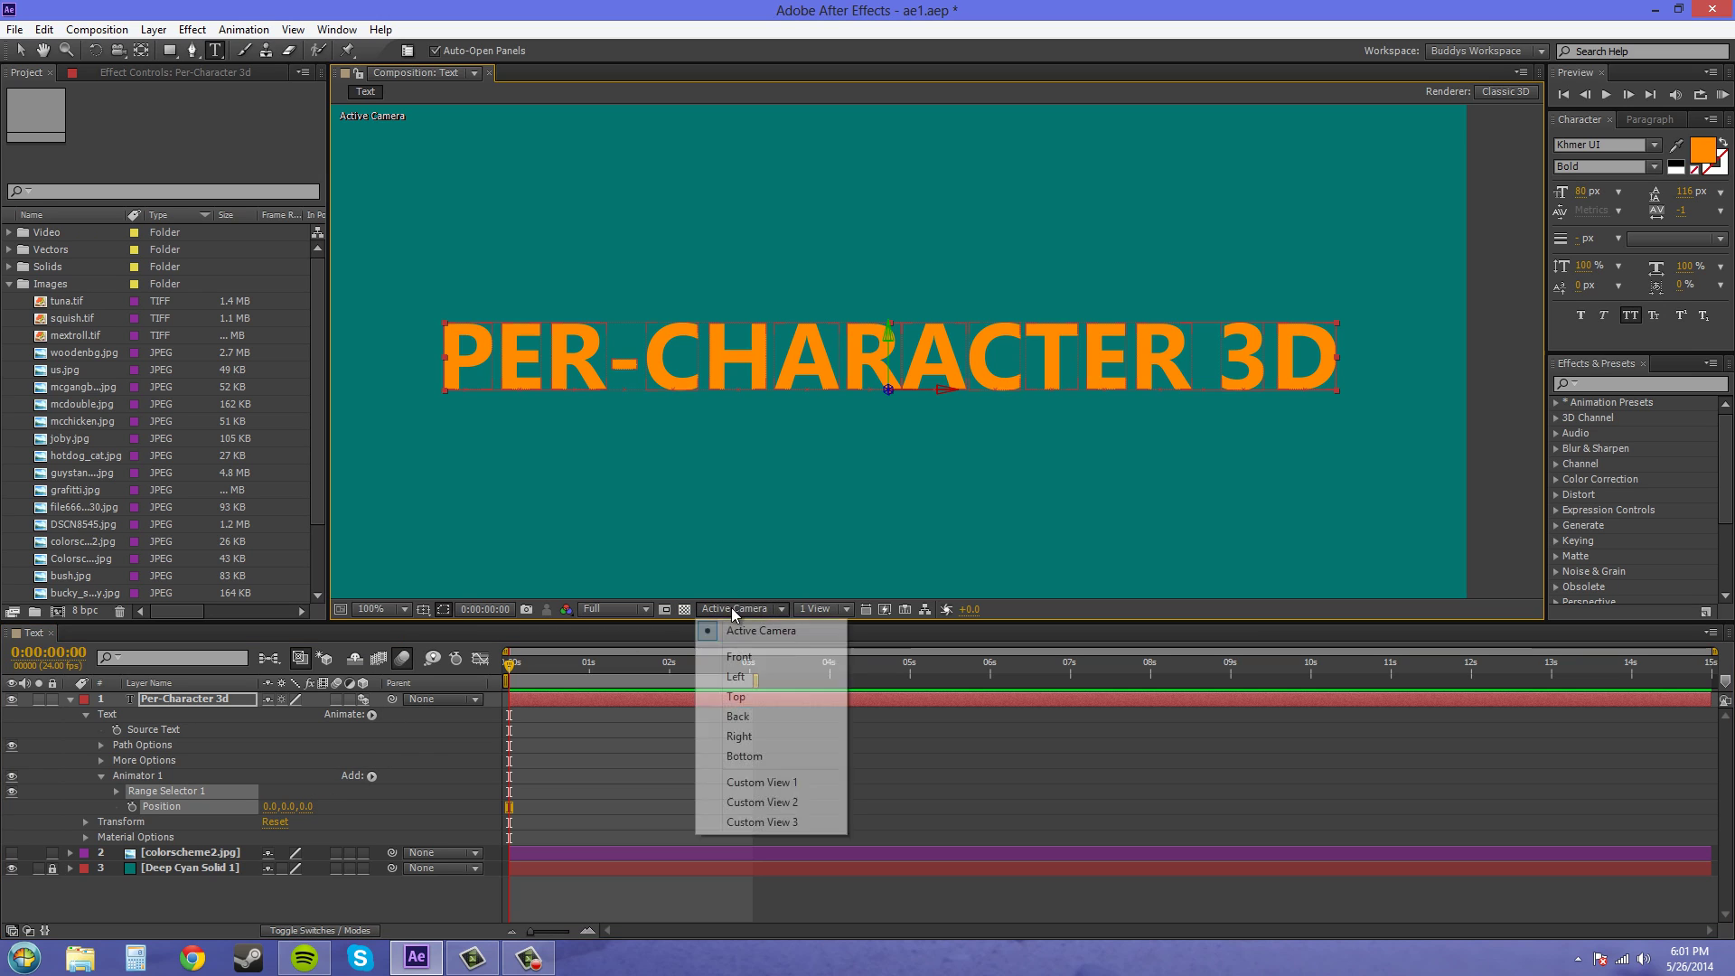
{"action": "left_click", "coordinate": [754, 782]}
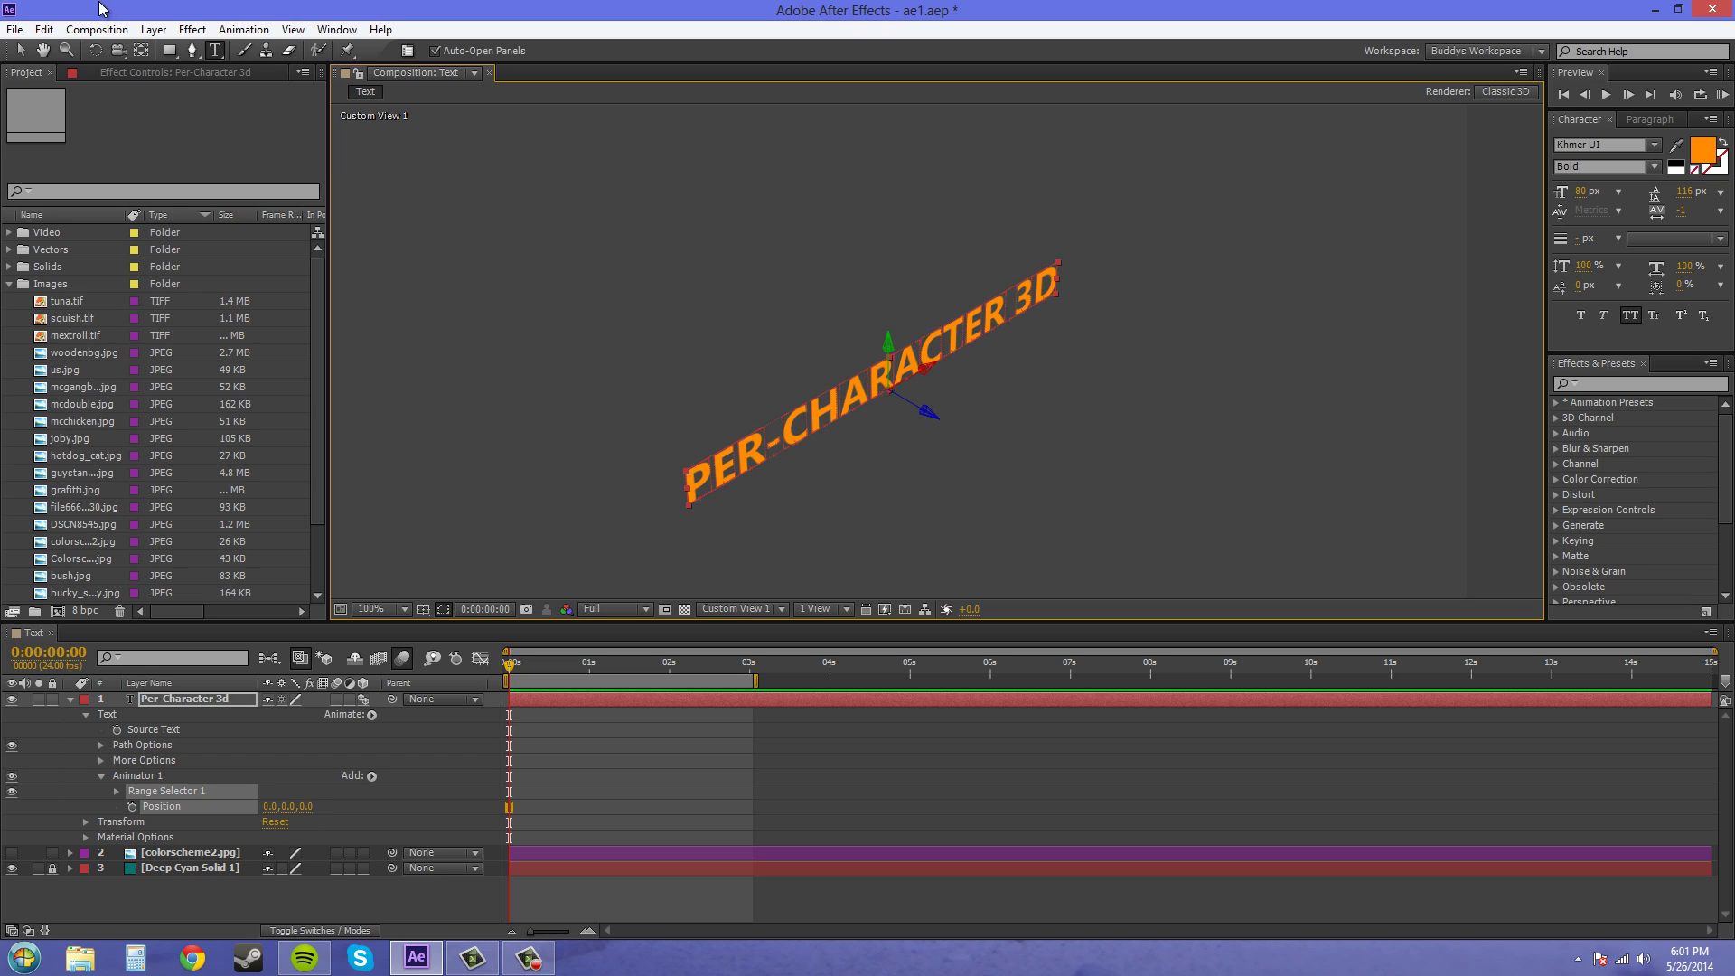
{"action": "left_click", "coordinate": [20, 50]}
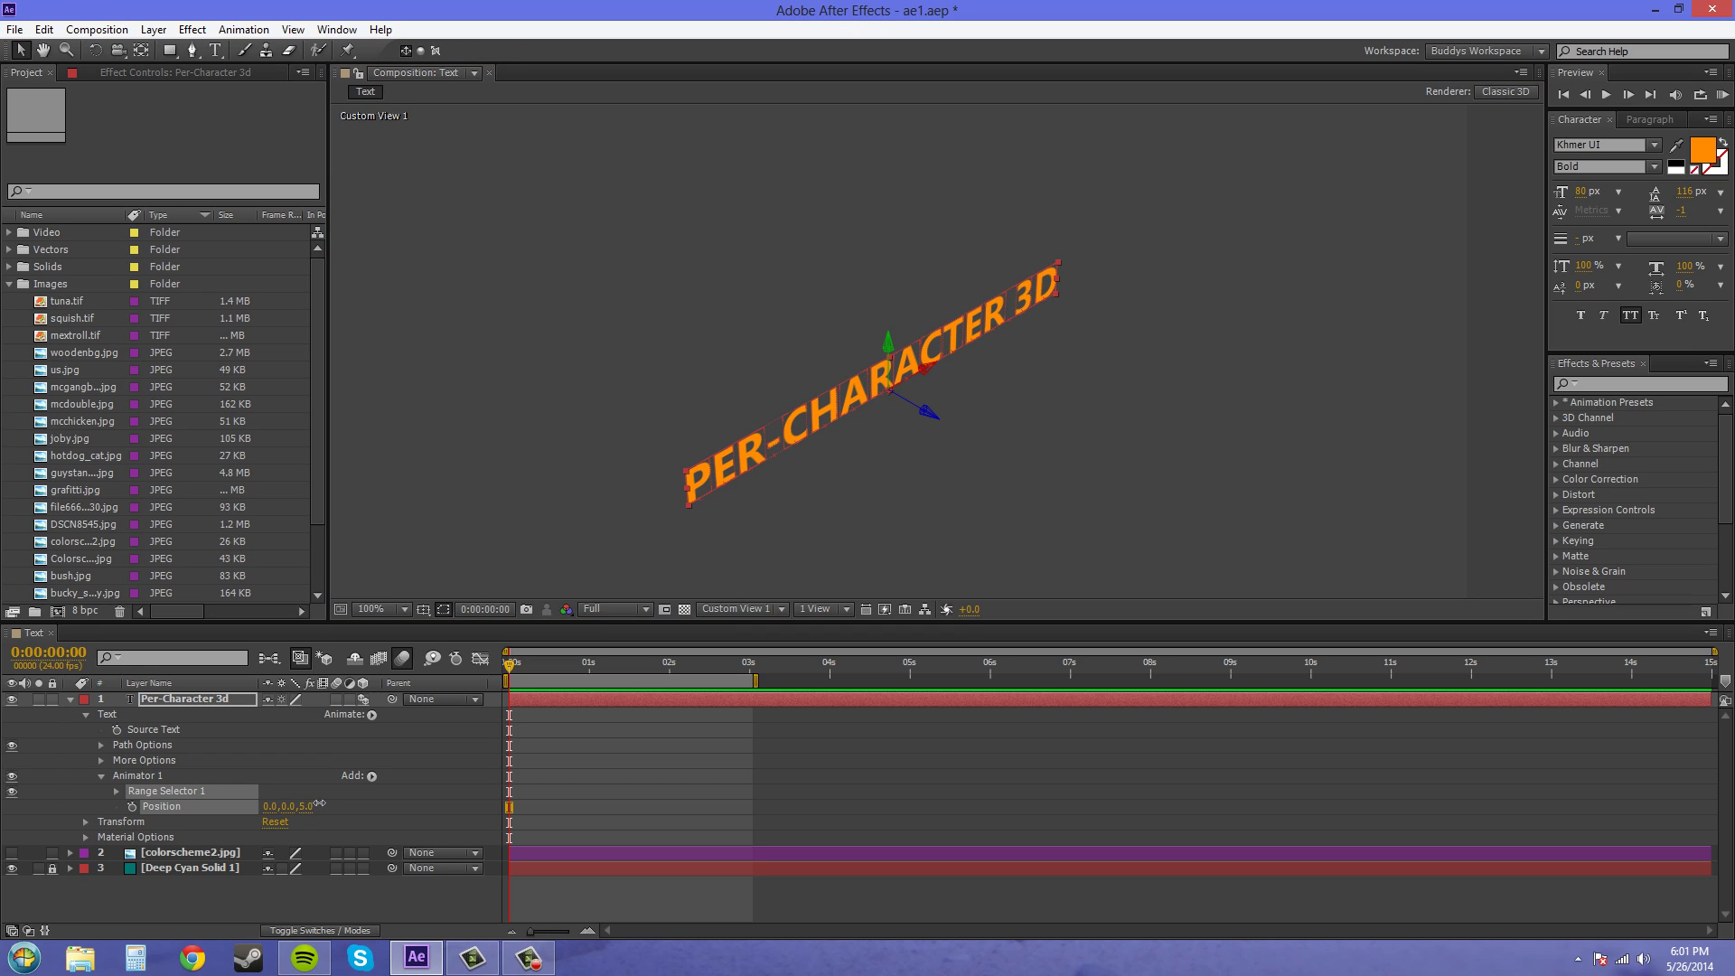
{"action": "left_click_drag", "start_coordinate": [307, 807], "coordinate": [356, 806]}
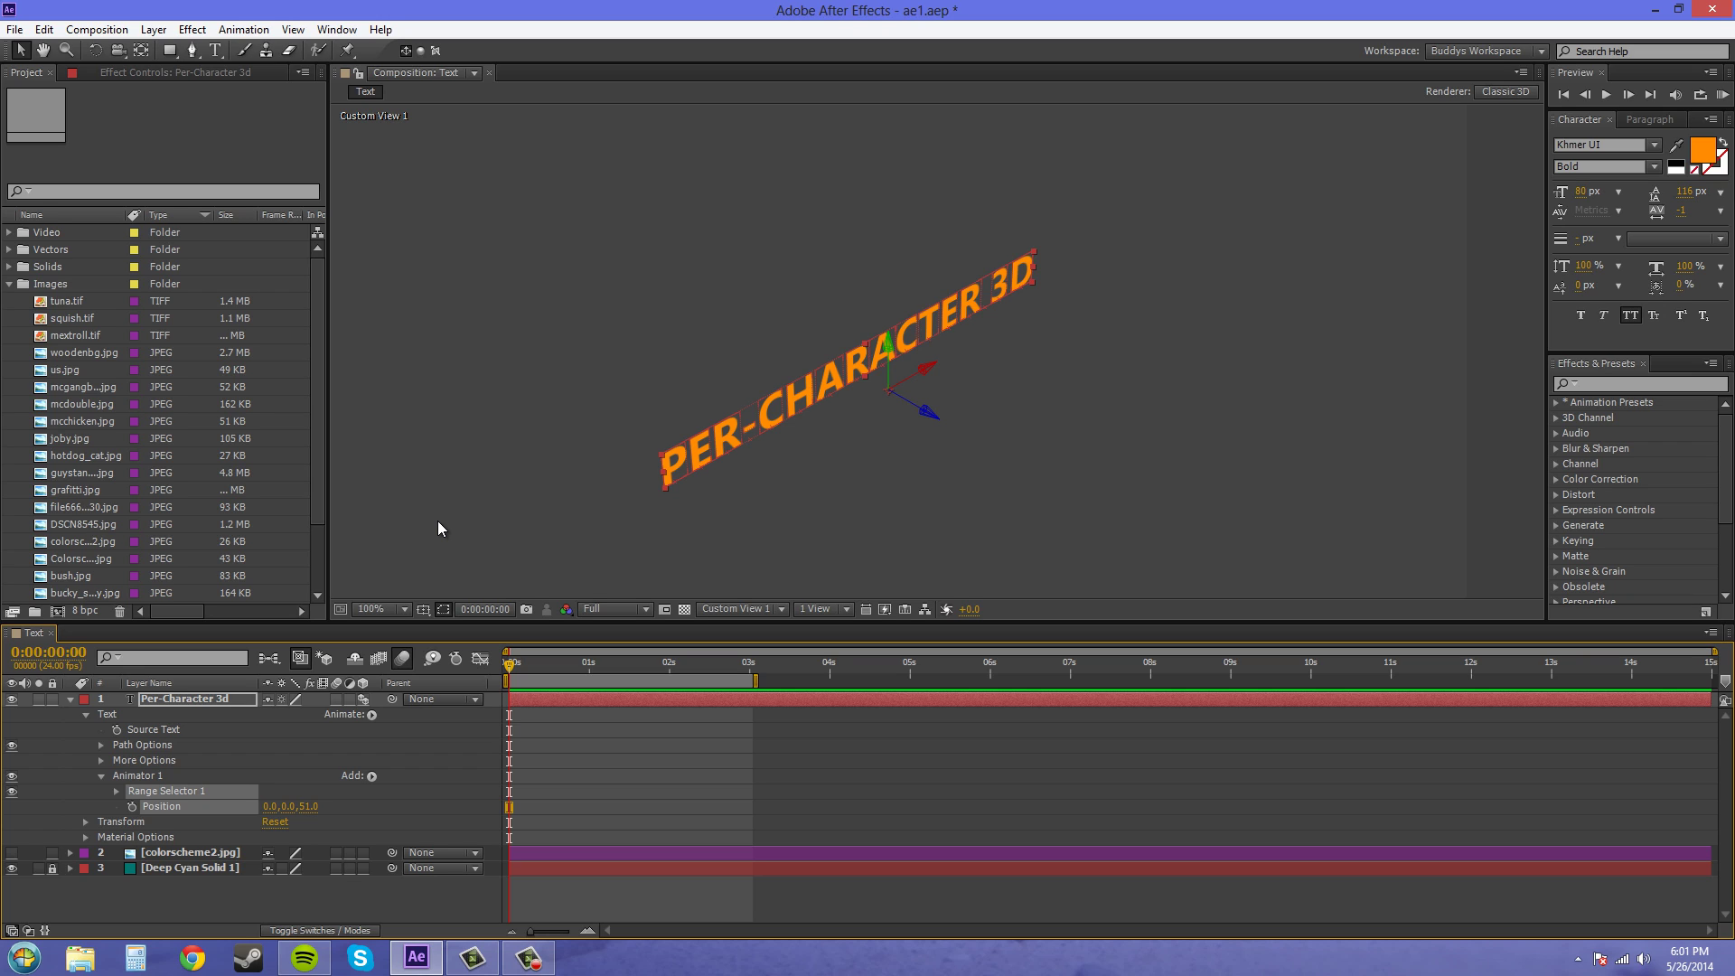
{"action": "key", "text": "ctrl+z"}
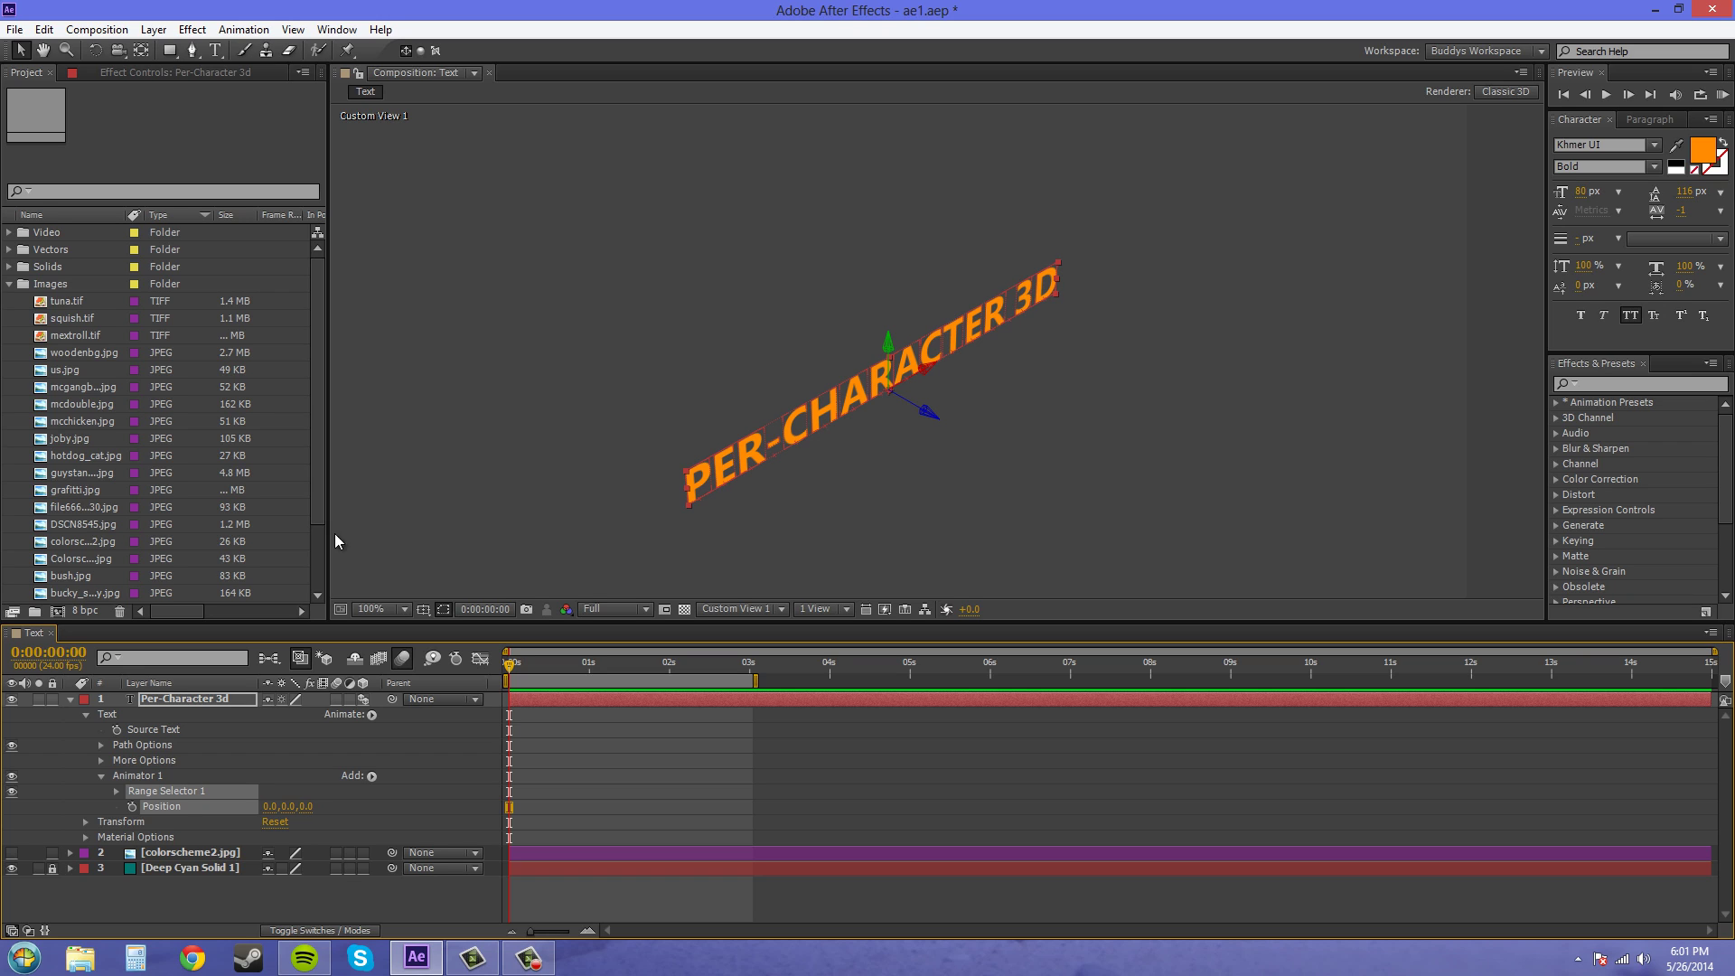
Step: Expand the range selector and try adjusting its Start value
{"action": "left_click", "coordinate": [116, 790]}
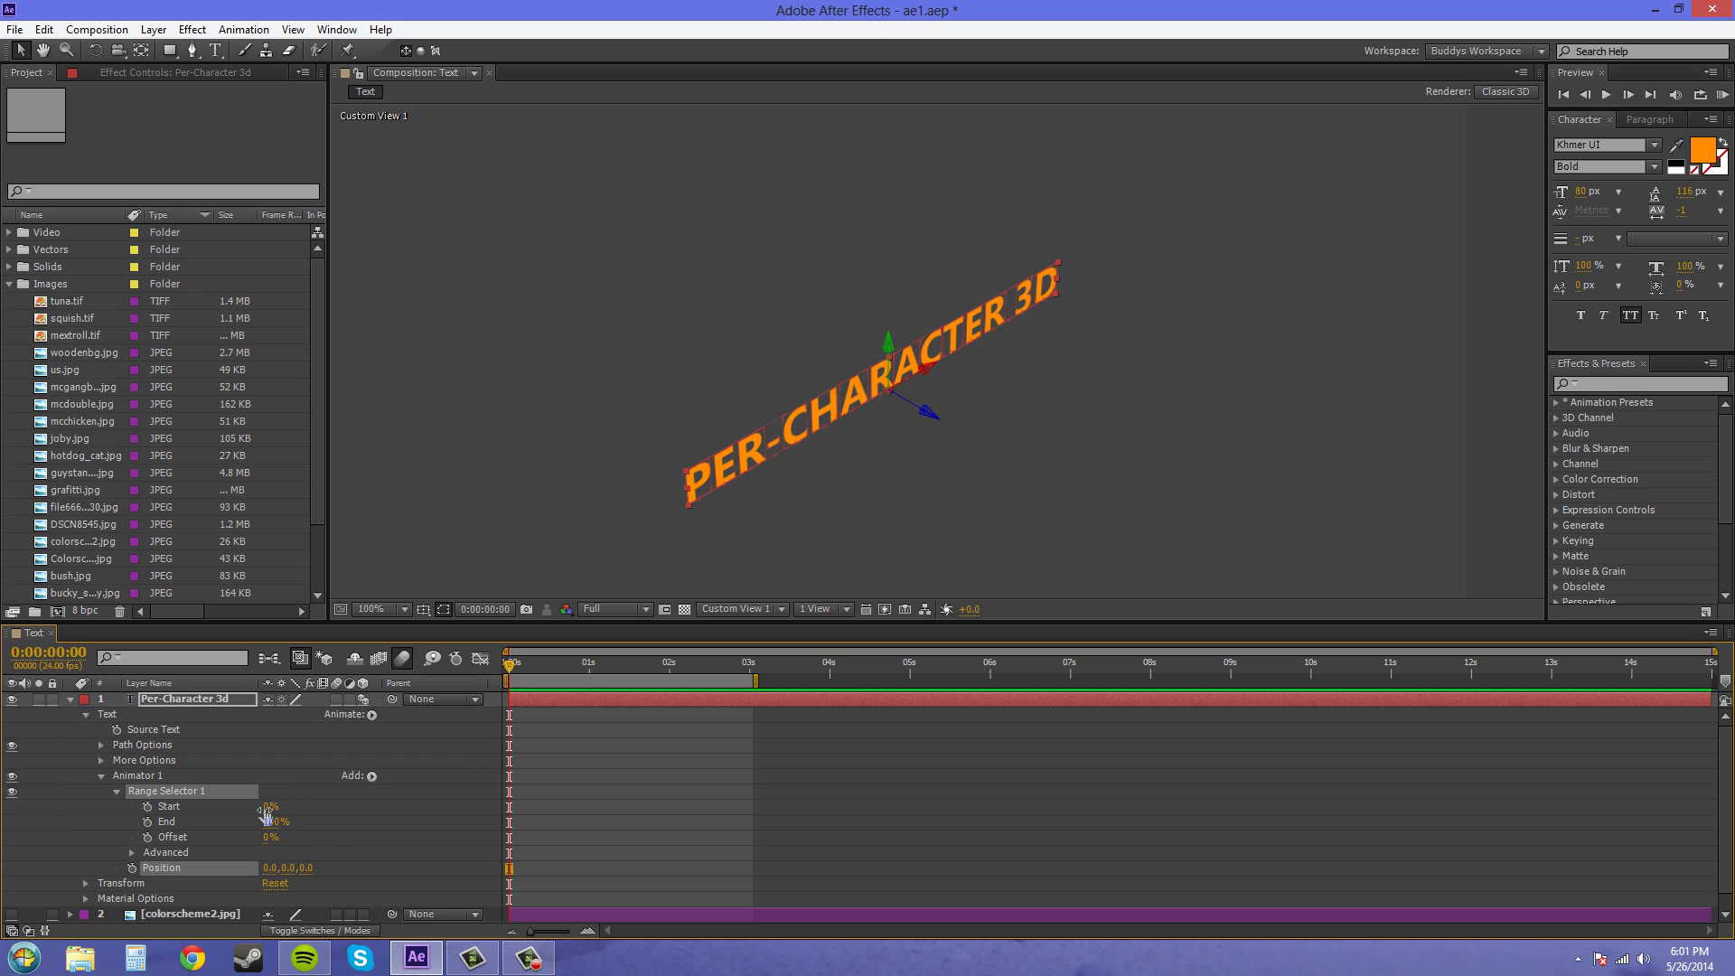
{"action": "left_click", "coordinate": [181, 806]}
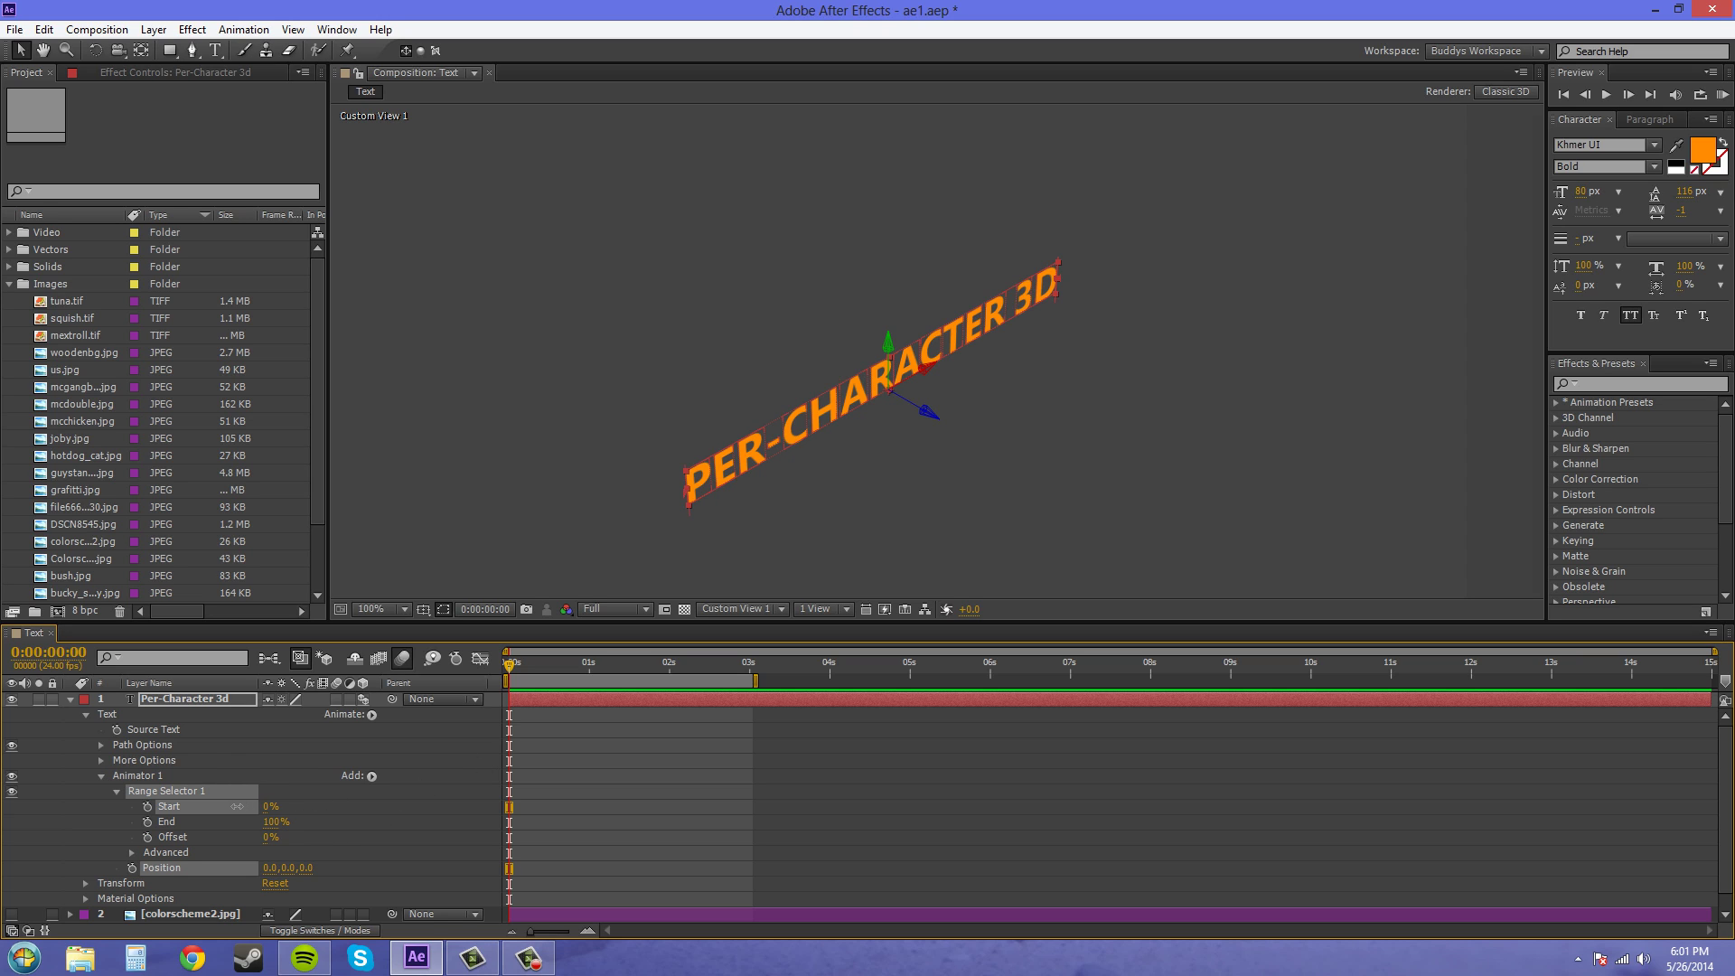
{"action": "mouse_move", "coordinate": [270, 806]}
{"action": "left_mouse_down"}
{"action": "mouse_move", "coordinate": [325, 809]}
{"action": "mouse_move", "coordinate": [251, 811]}
{"action": "left_mouse_up"}
{"action": "left_click", "coordinate": [253, 811]}
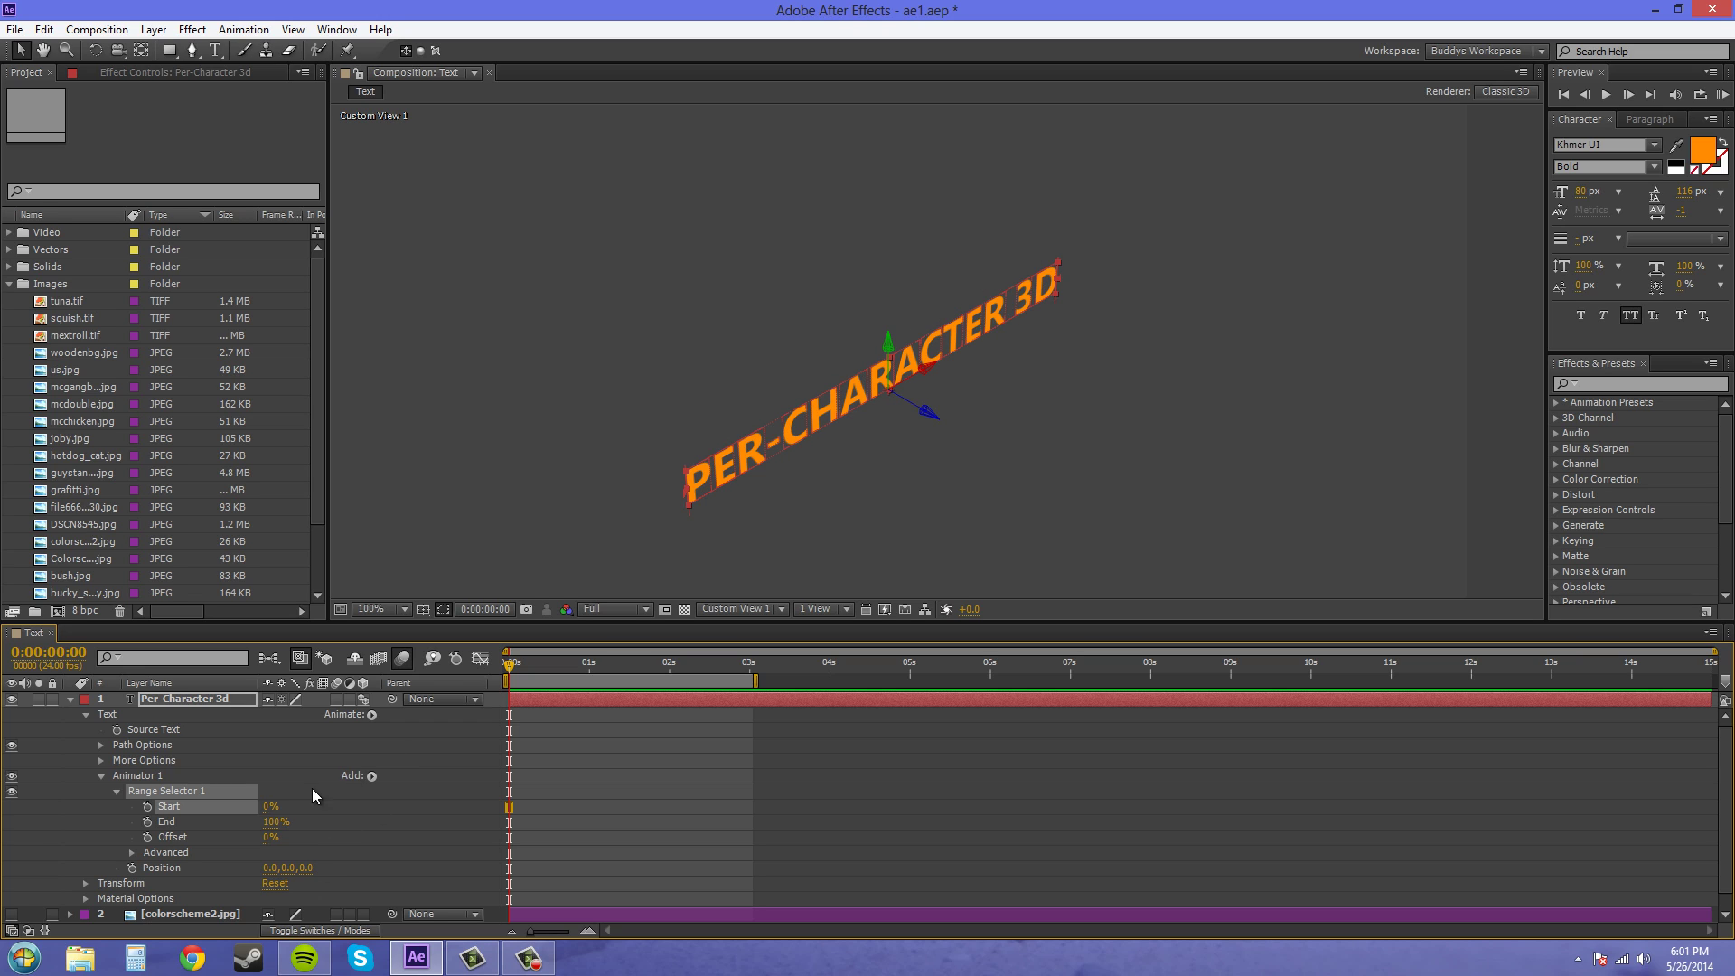
Step: Set Animator 1's Position Z to -400 and Y to -100, reading 0, -100, -400
{"action": "left_click", "coordinate": [307, 867]}
{"action": "type", "text": "-400"}
{"action": "left_click", "coordinate": [384, 871]}
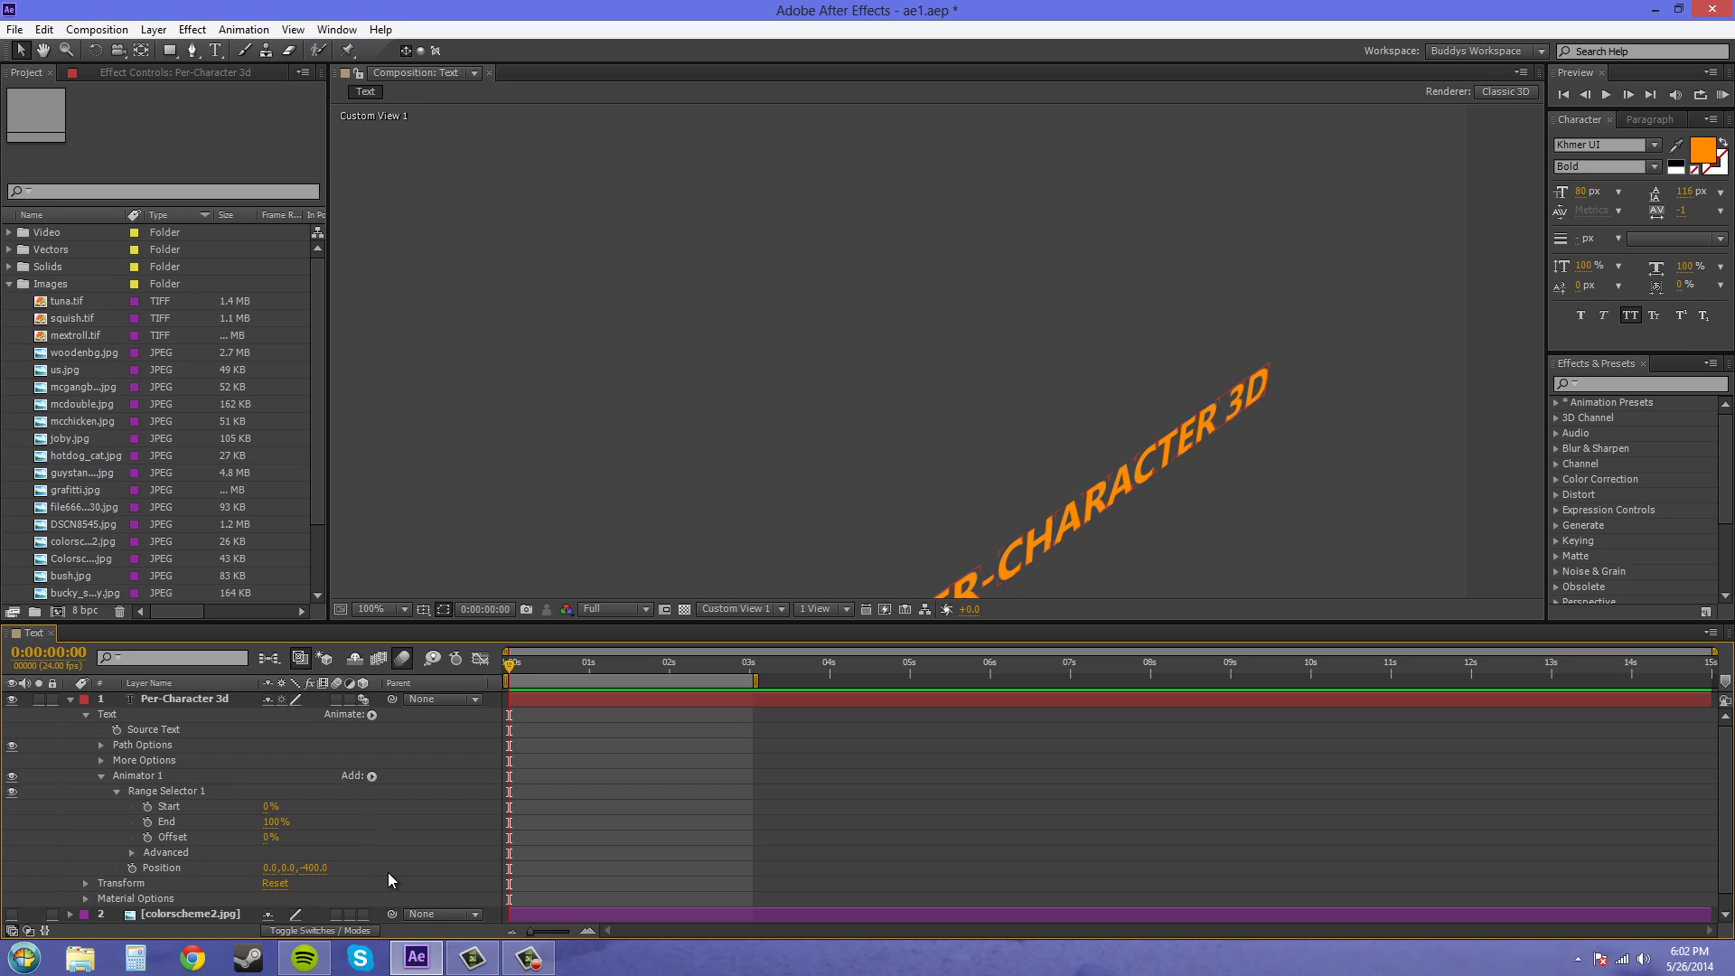
{"action": "left_click", "coordinate": [1220, 524]}
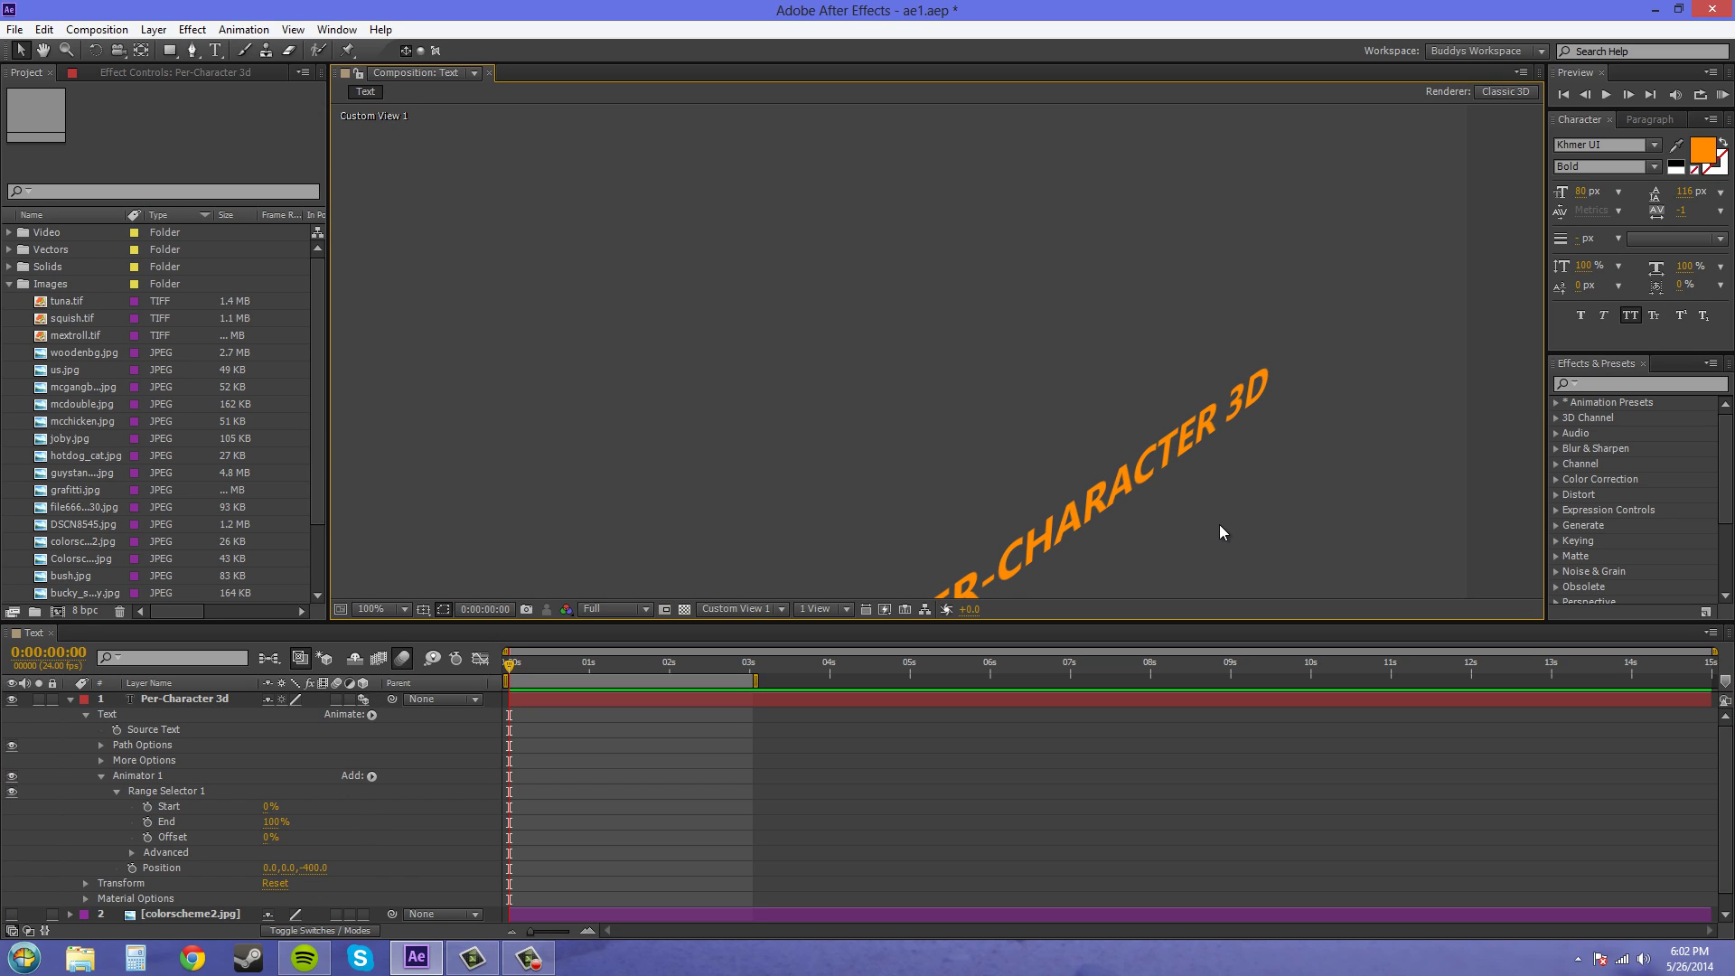
{"action": "left_click", "coordinate": [288, 868]}
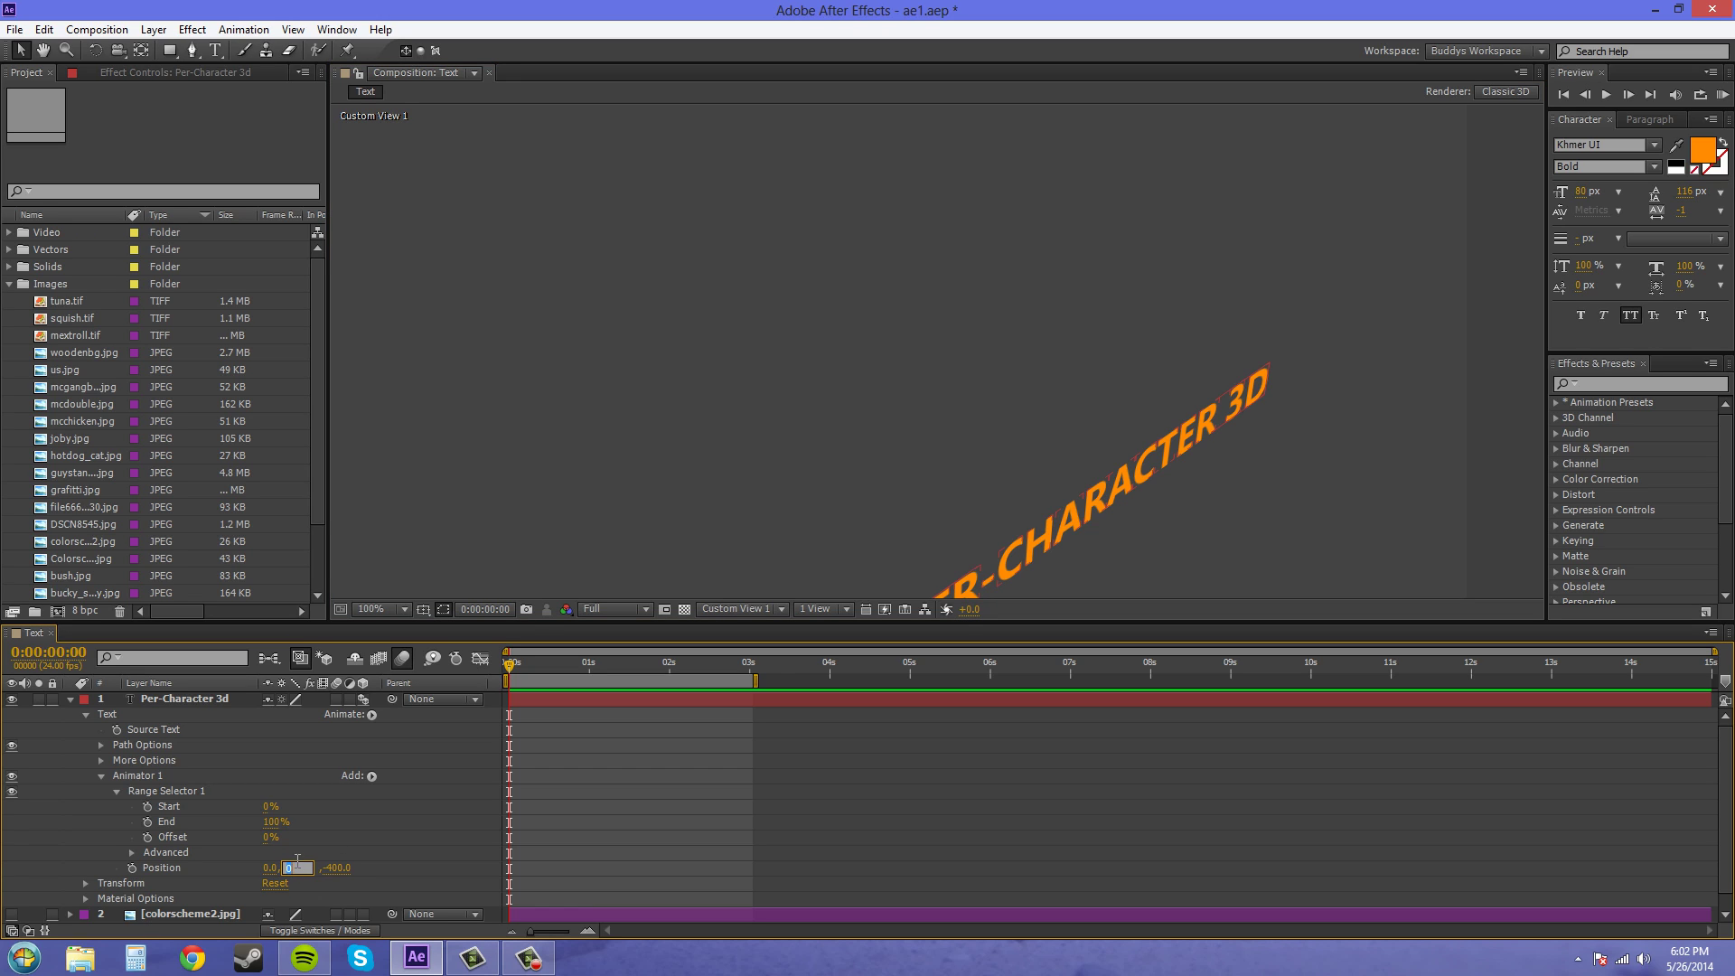
{"action": "type", "text": "-100"}
{"action": "key", "text": "Return"}
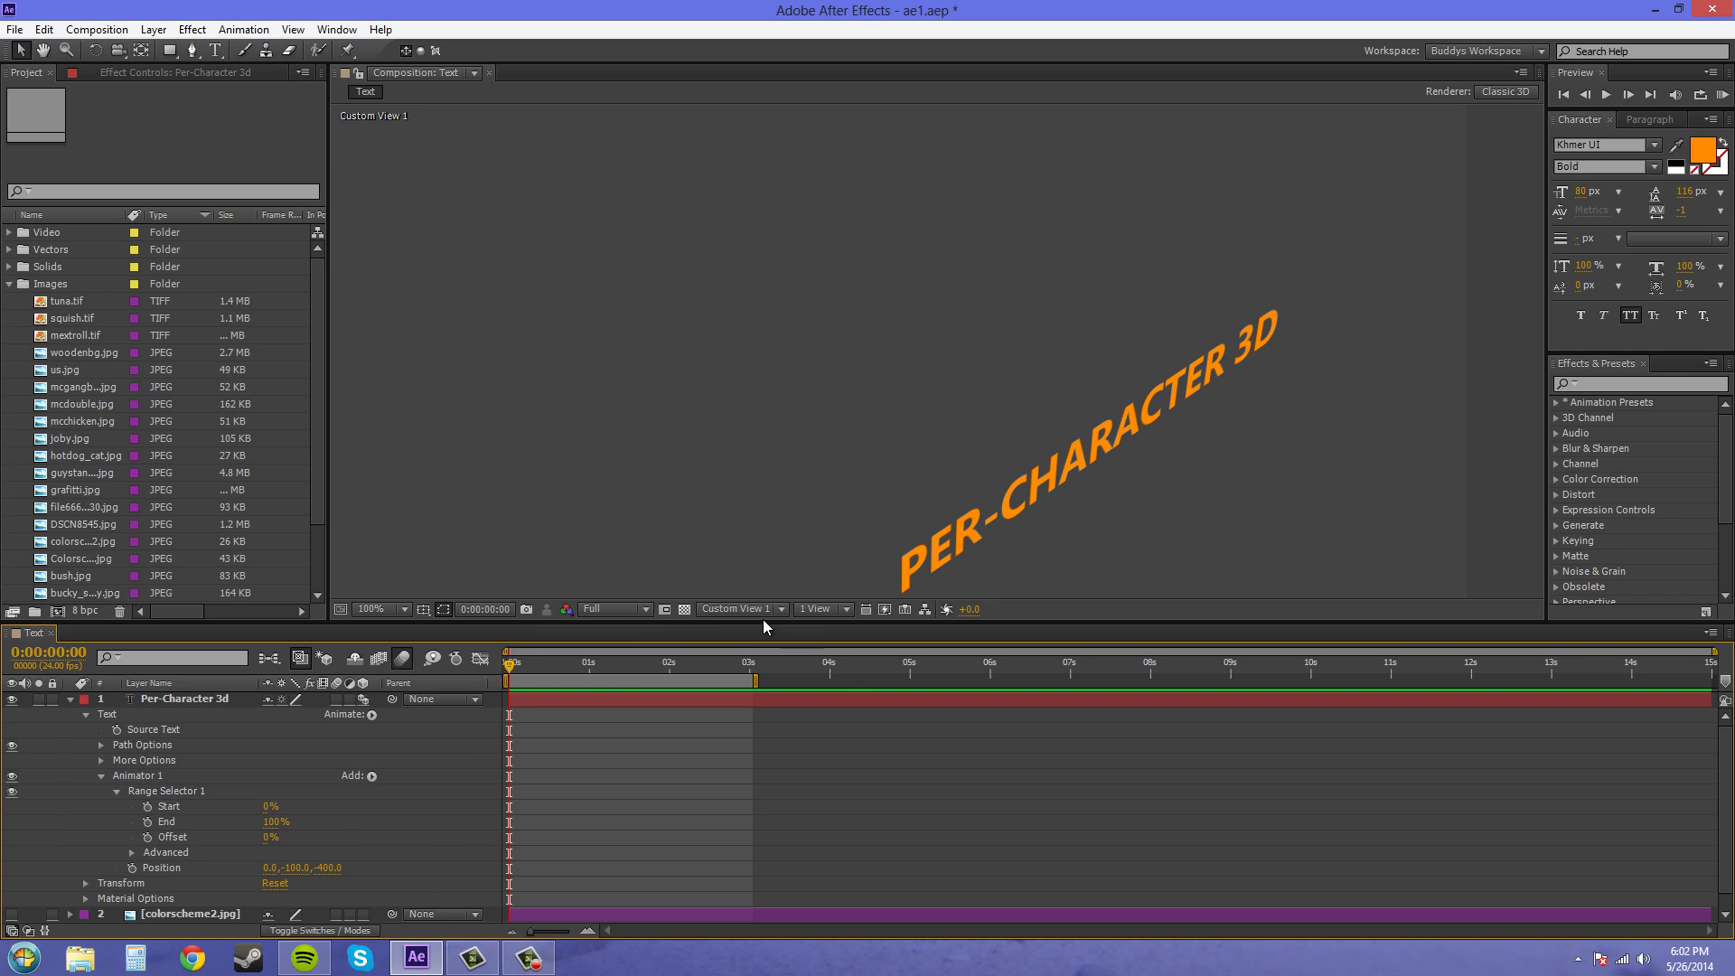
{"action": "left_click", "coordinate": [761, 609]}
Step: View through Active Camera and lift Position Y to -246, then test Start revealing letters
{"action": "left_click", "coordinate": [763, 627]}
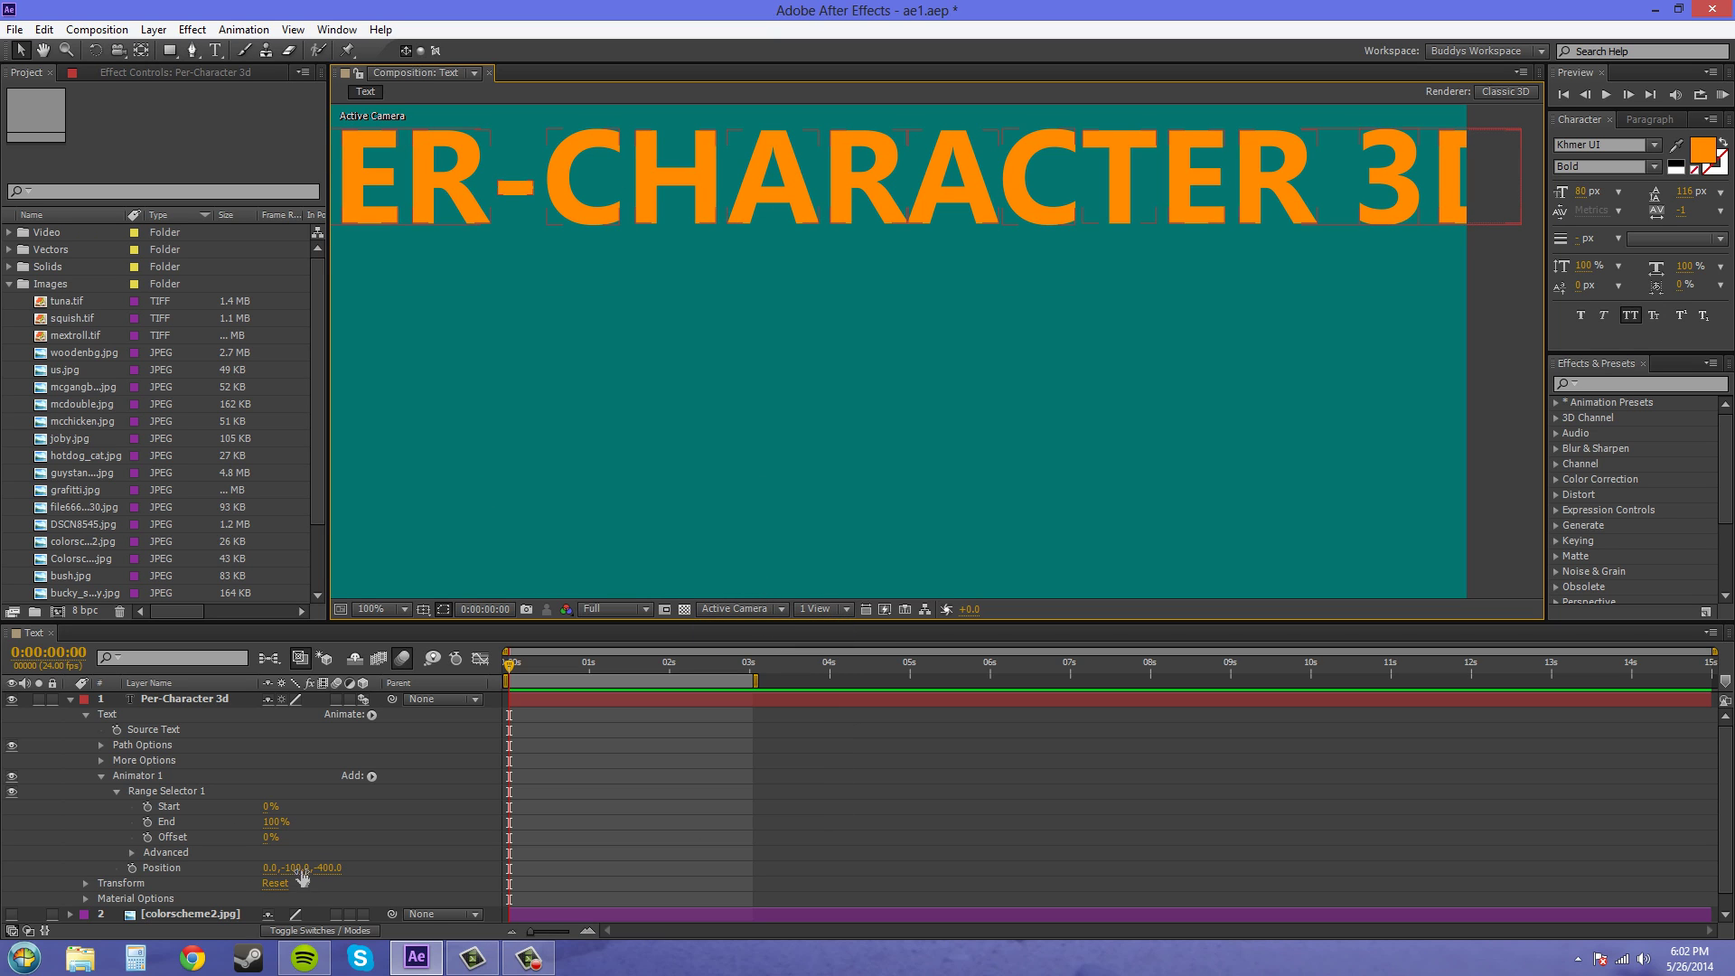
{"action": "left_click_drag", "start_coordinate": [291, 866], "coordinate": [170, 863]}
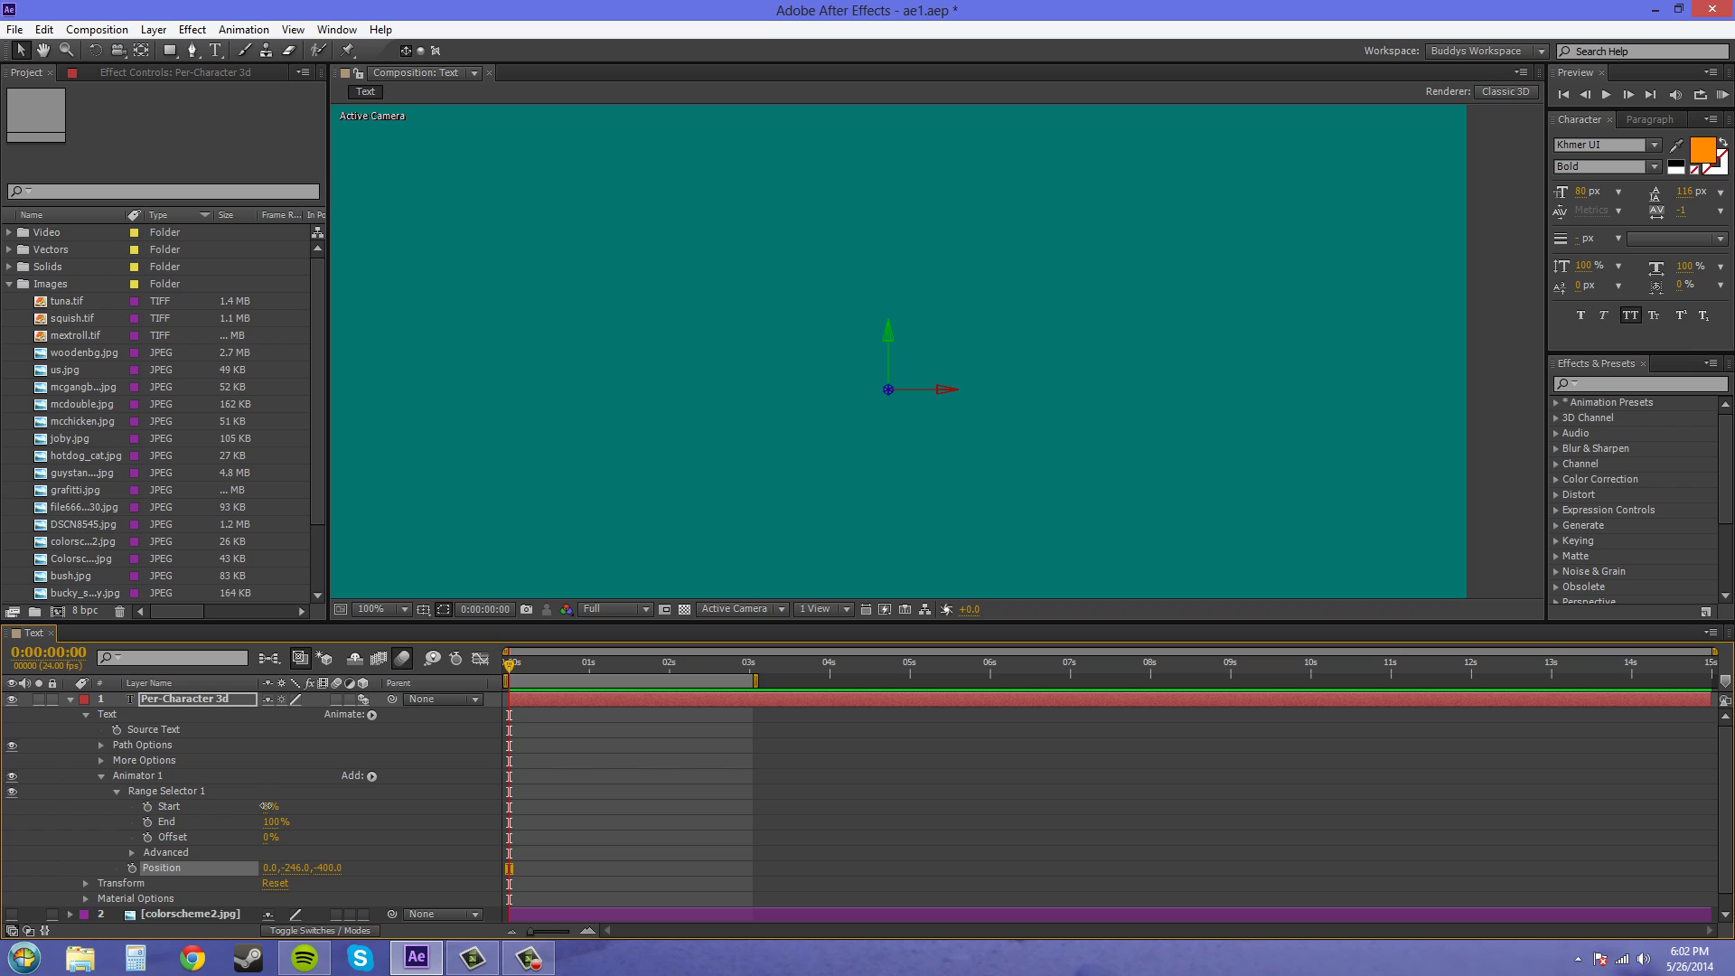
{"action": "left_click_drag", "start_coordinate": [267, 806], "coordinate": [219, 820]}
Step: Keyframe Range Selector Start from 0% at 0 s to 100% at 3 s
{"action": "left_click", "coordinate": [147, 806]}
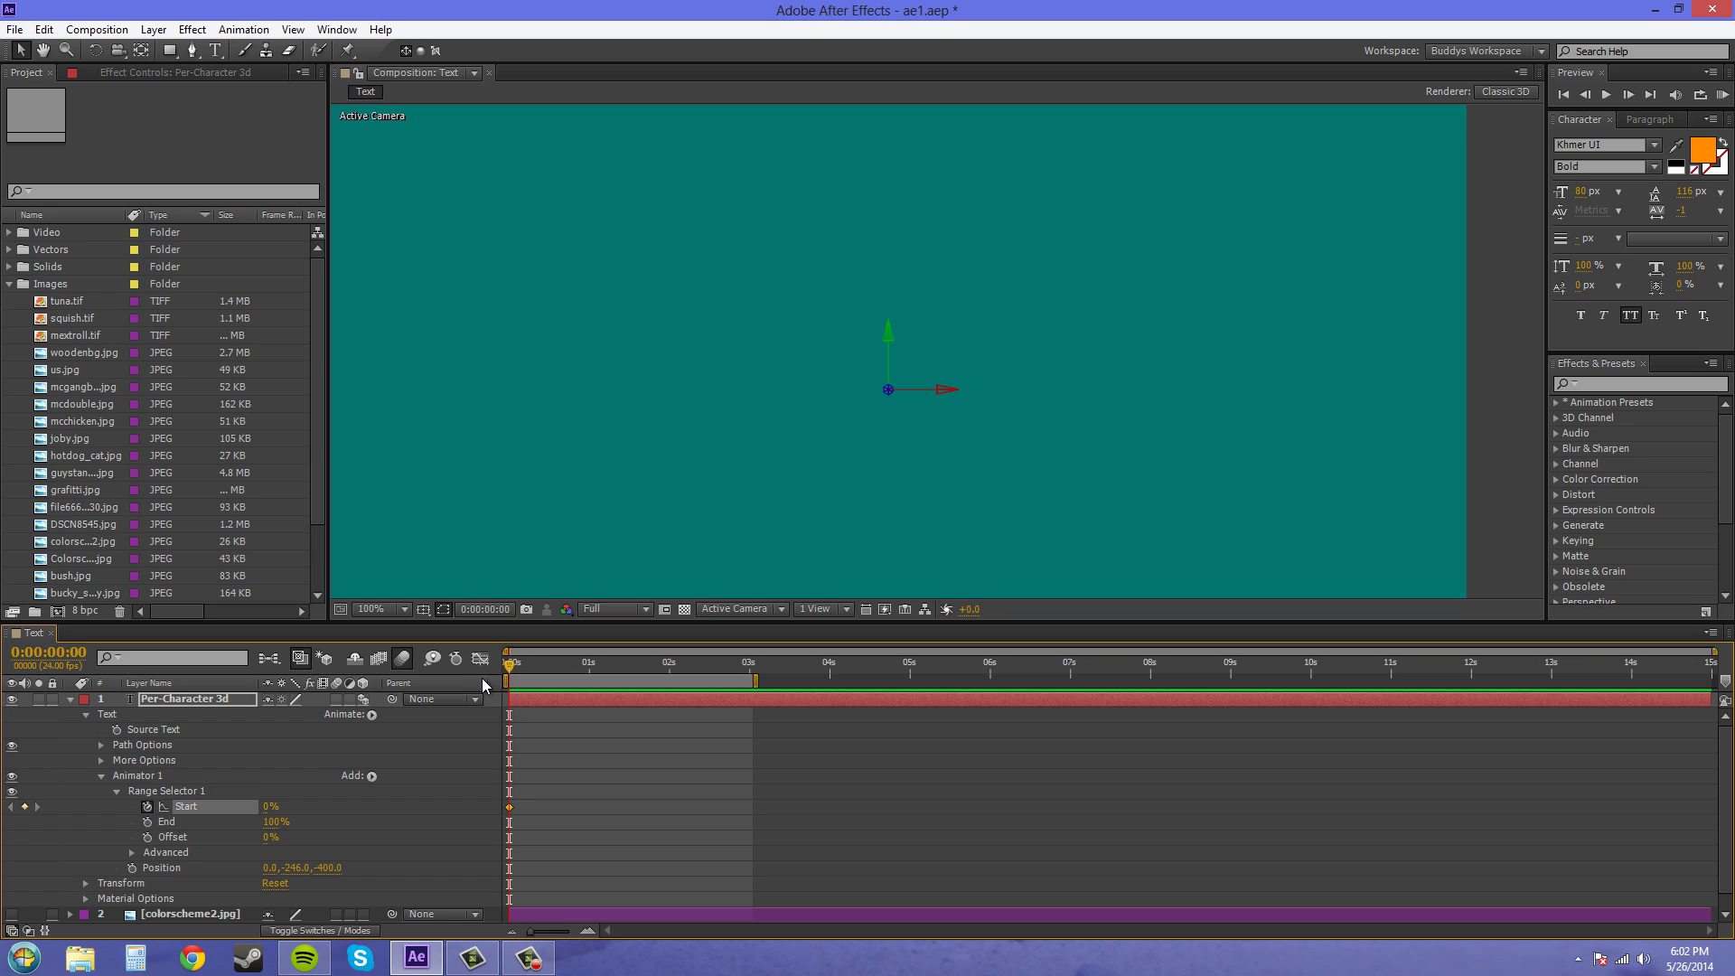
{"action": "left_click", "coordinate": [749, 666]}
{"action": "key", "text": "F2"}
{"action": "left_click", "coordinate": [267, 806]}
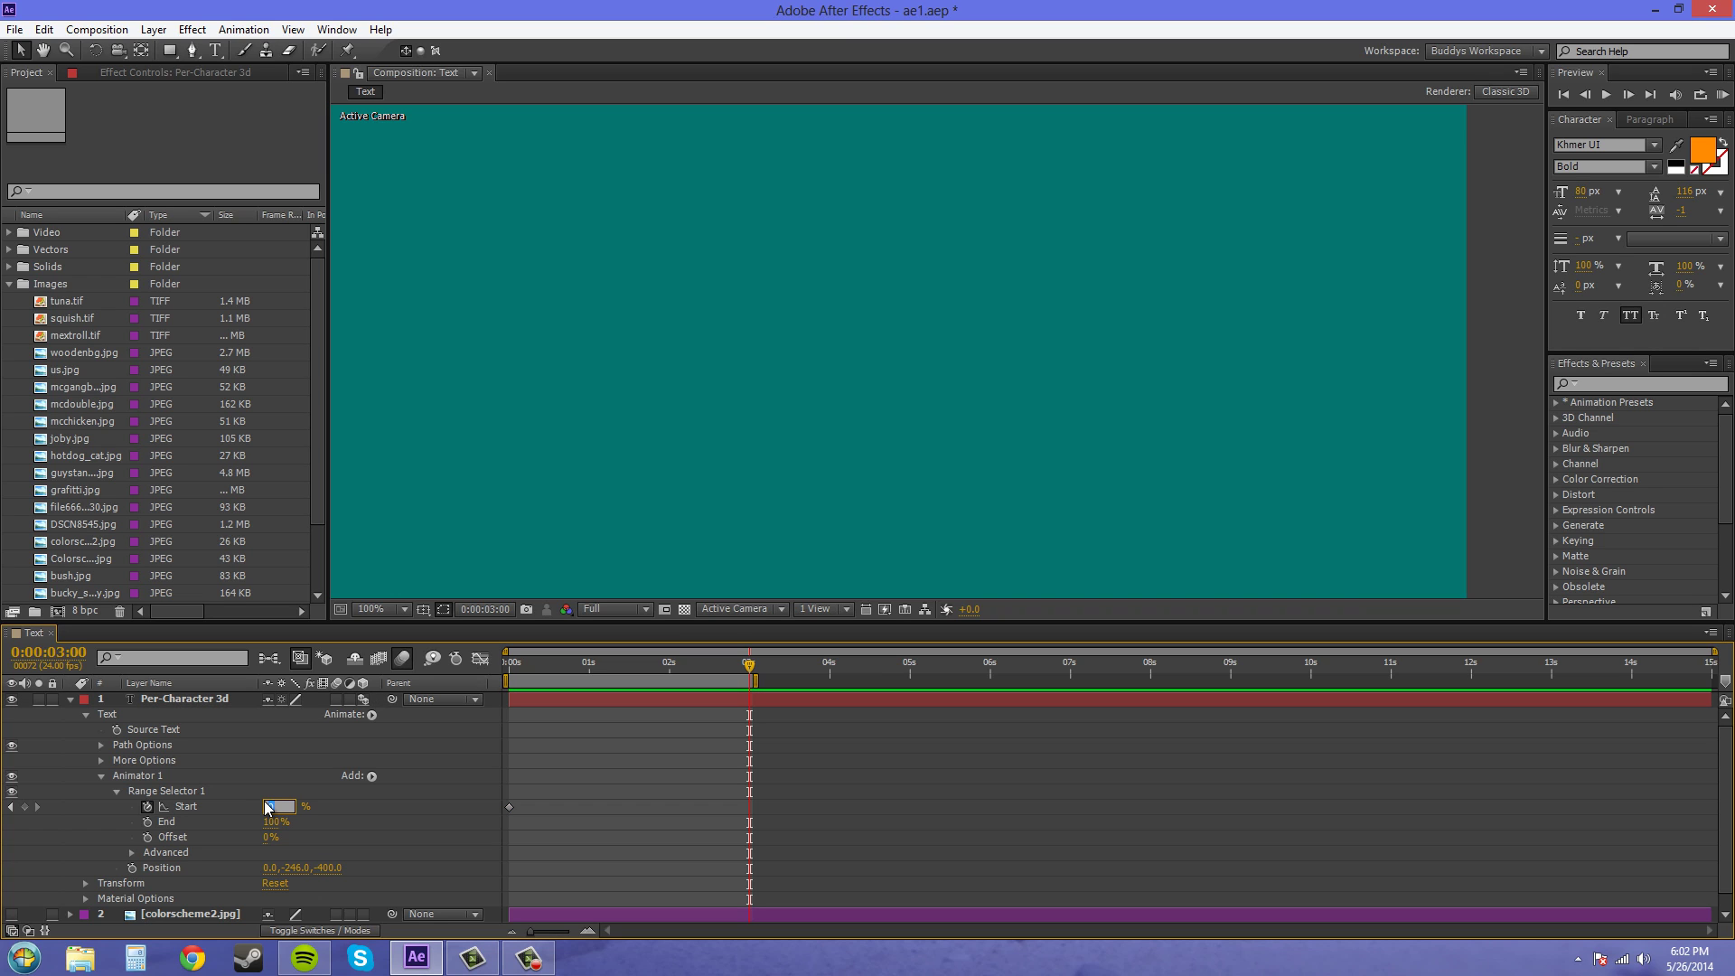
{"action": "type", "text": "100"}
{"action": "left_click", "coordinate": [430, 850]}
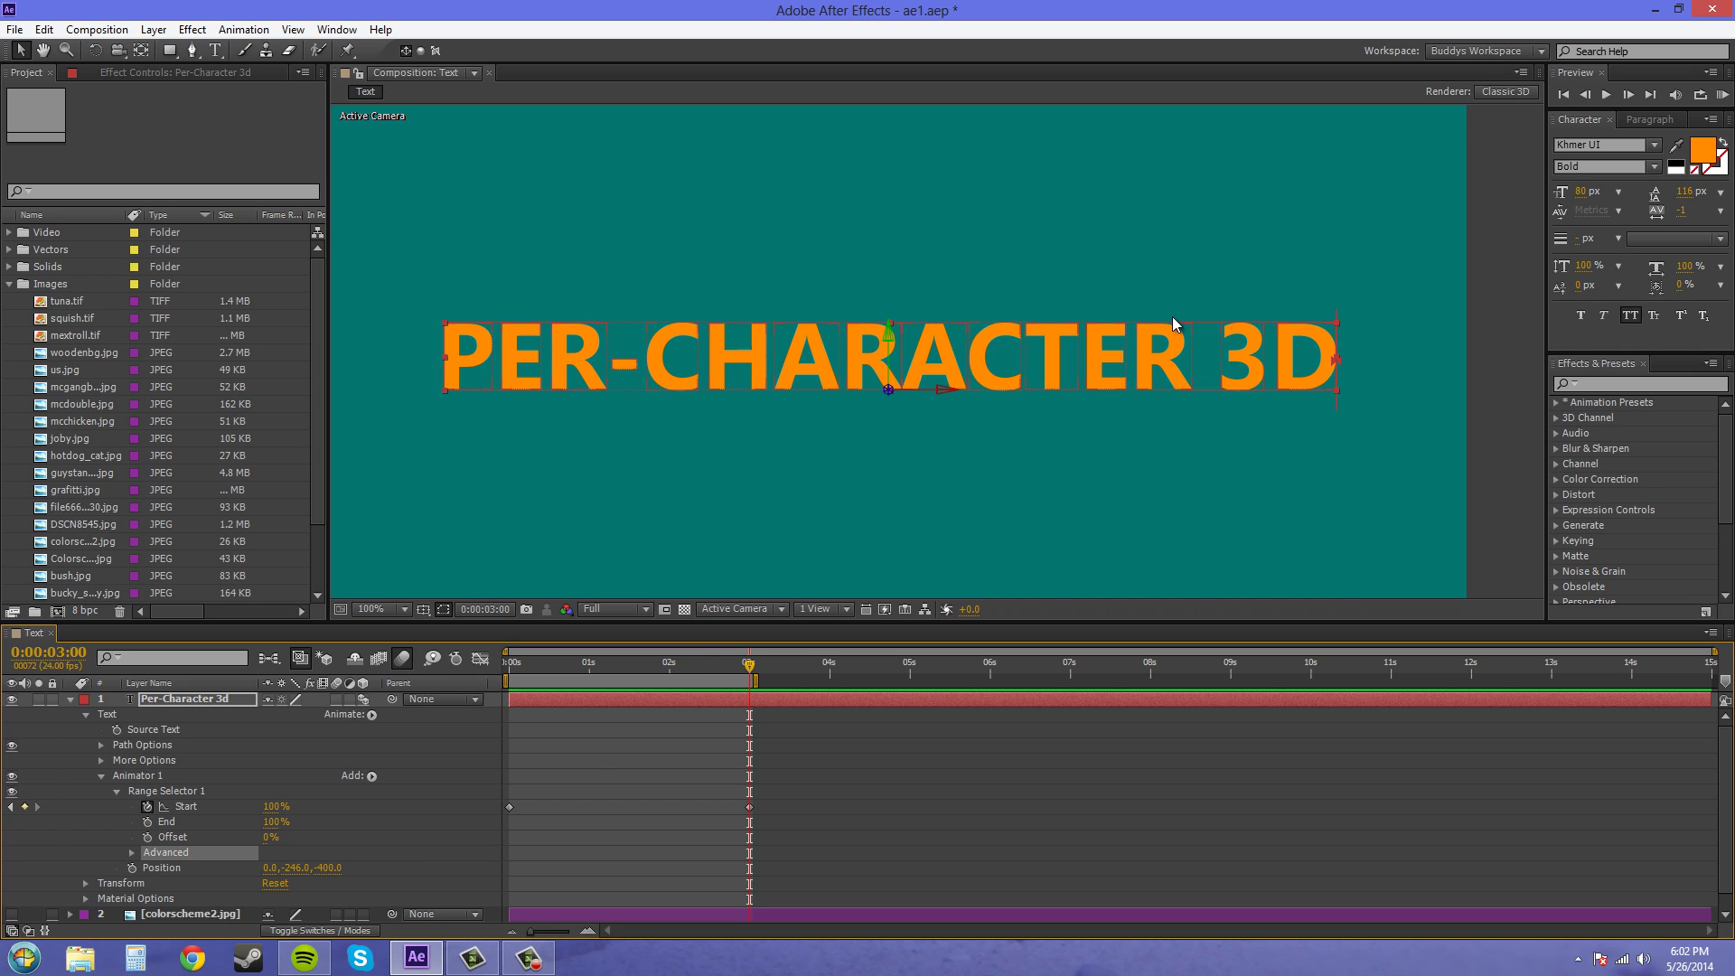
{"action": "left_click_drag", "start_coordinate": [559, 684], "coordinate": [508, 684]}
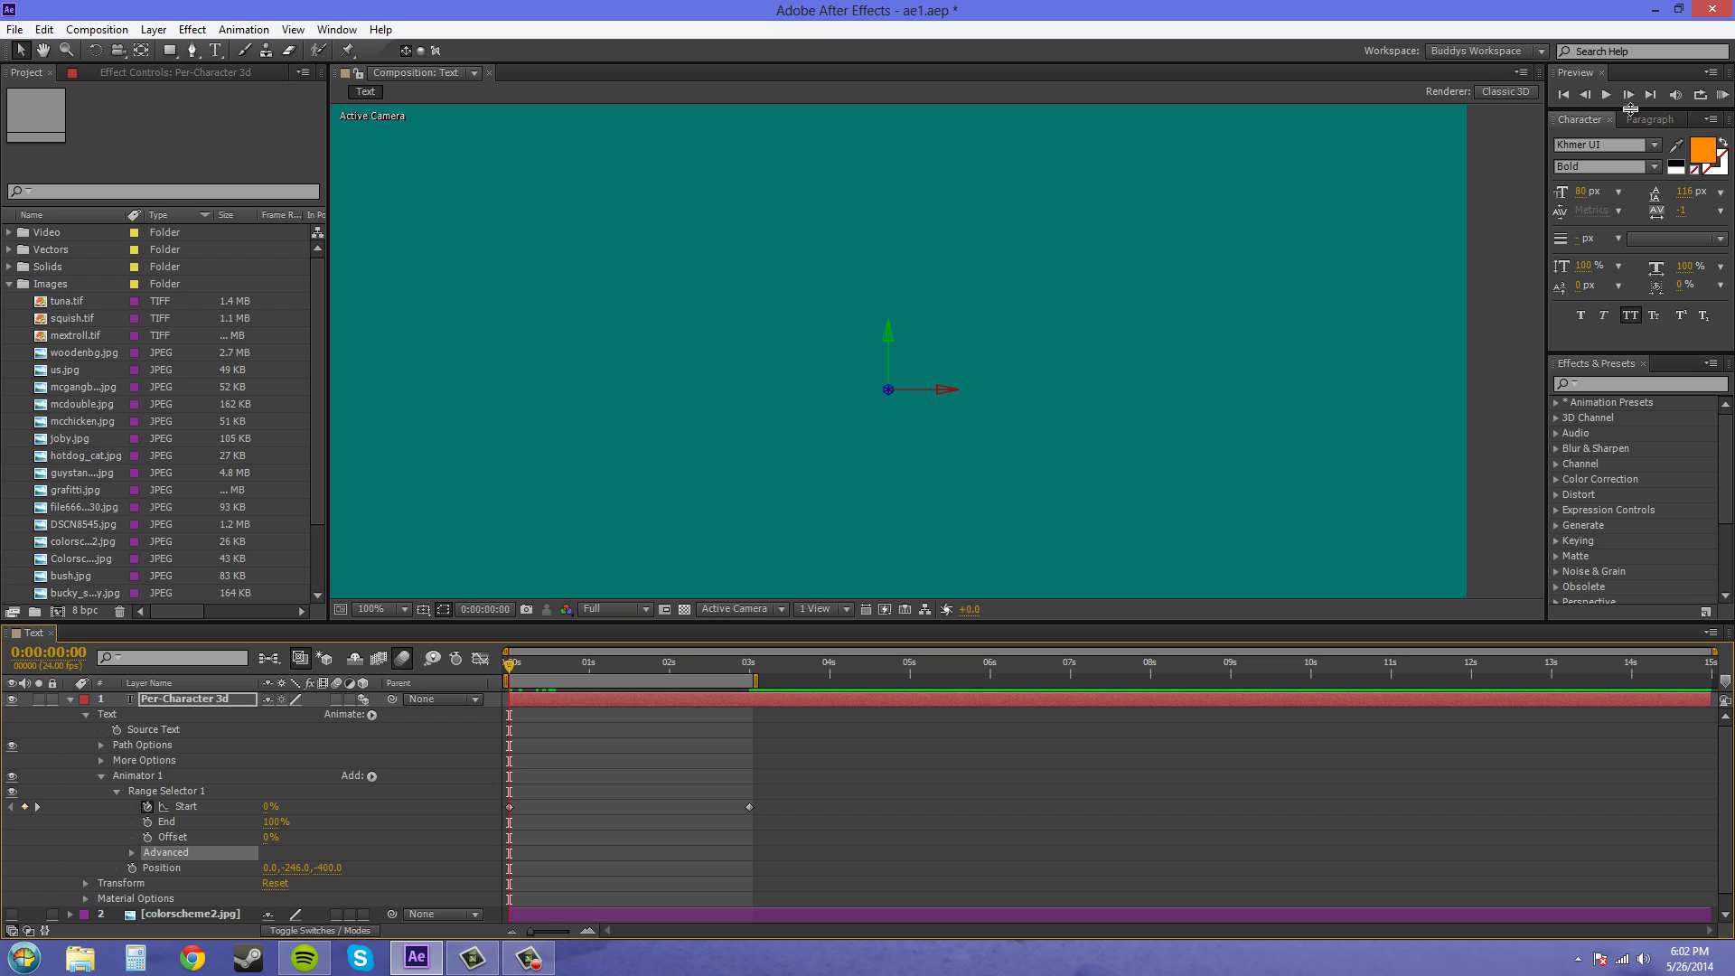
{"action": "left_click", "coordinate": [1723, 95]}
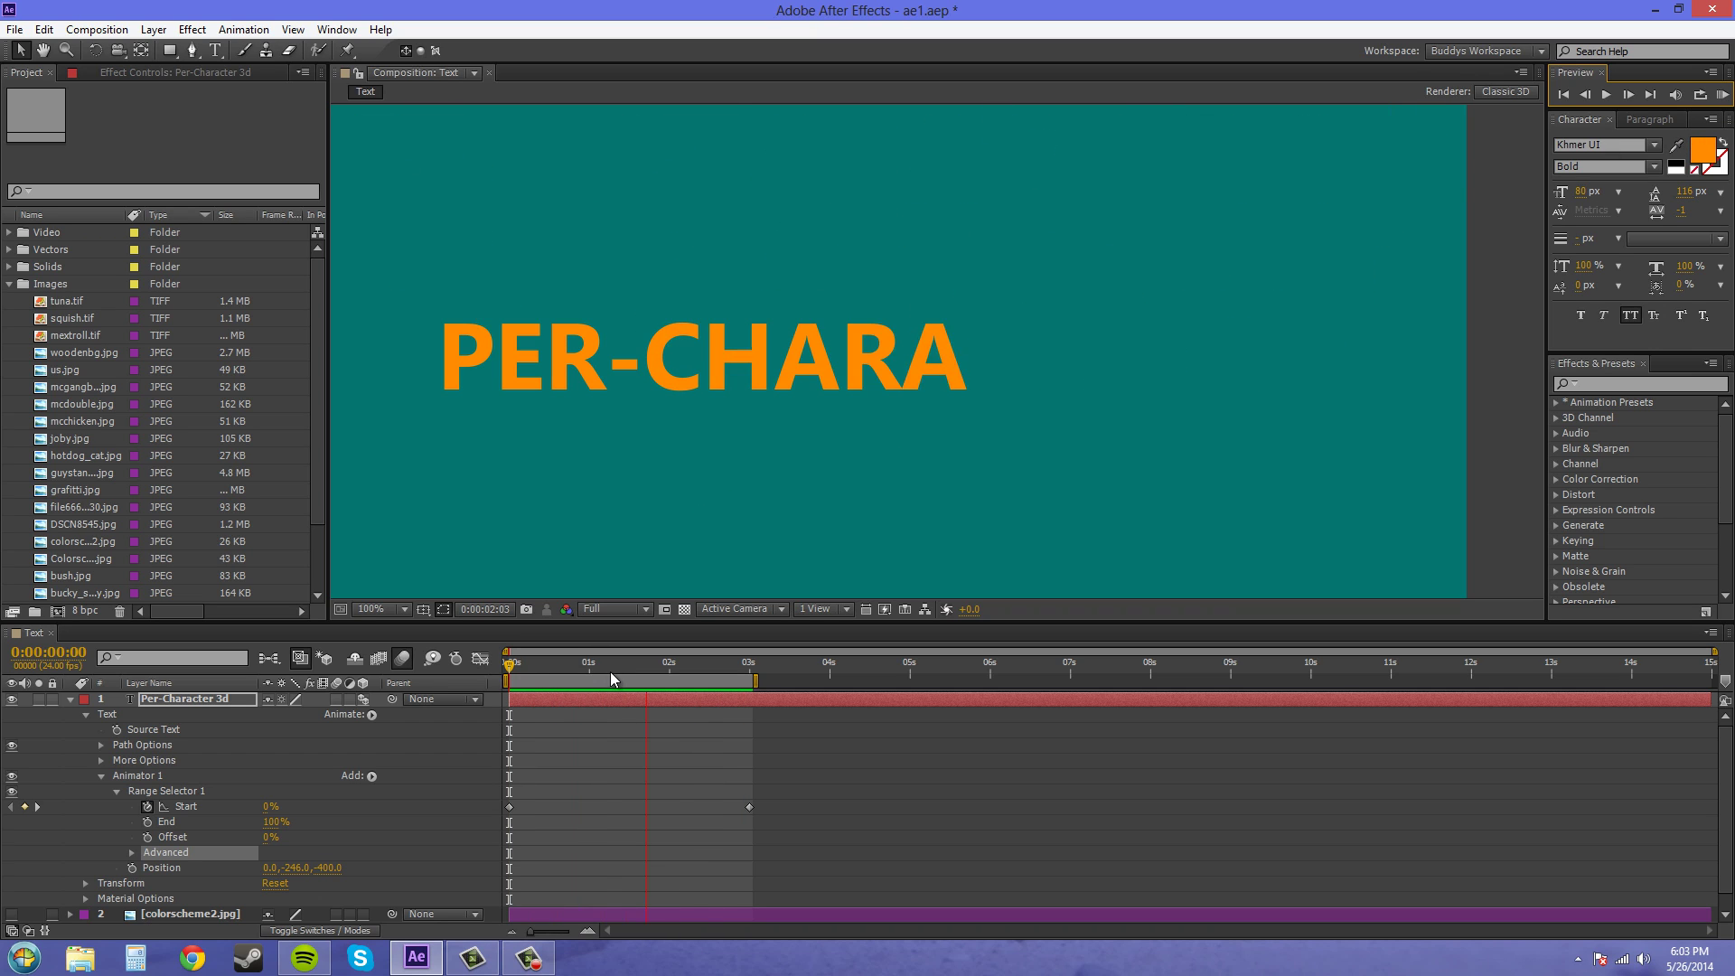
{"action": "key", "text": "space"}
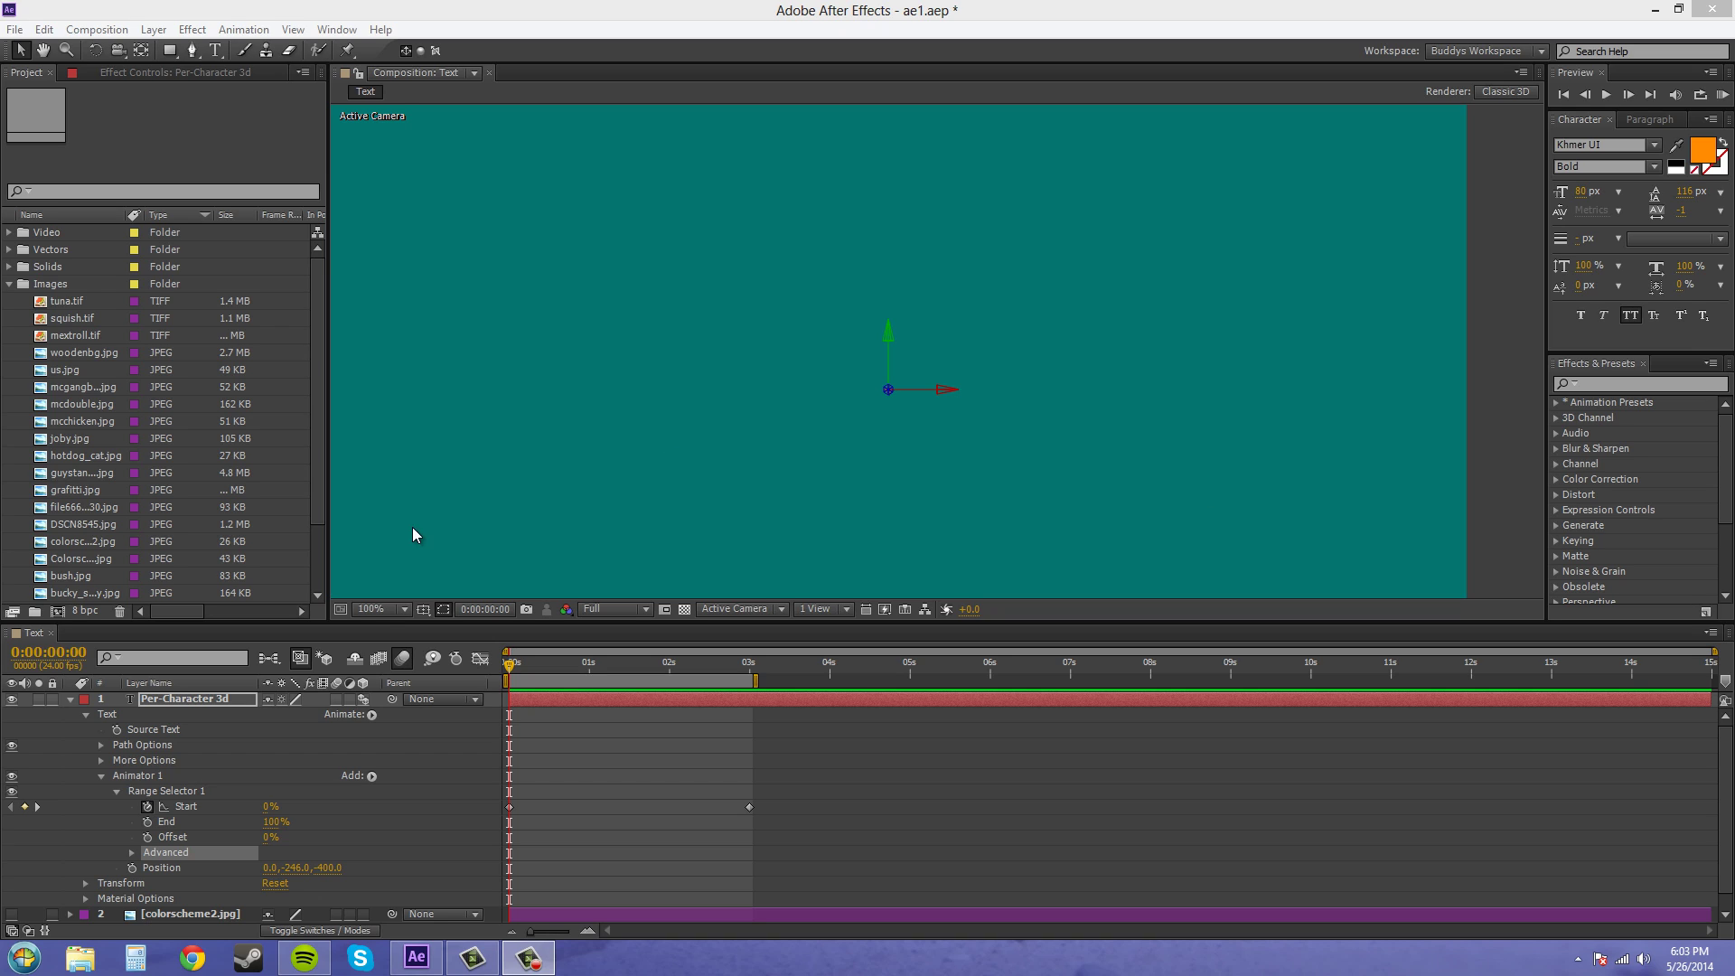
Step: Enable composition and text-layer motion blur, then RAM-preview the letters flying in
{"action": "left_click", "coordinate": [404, 659]}
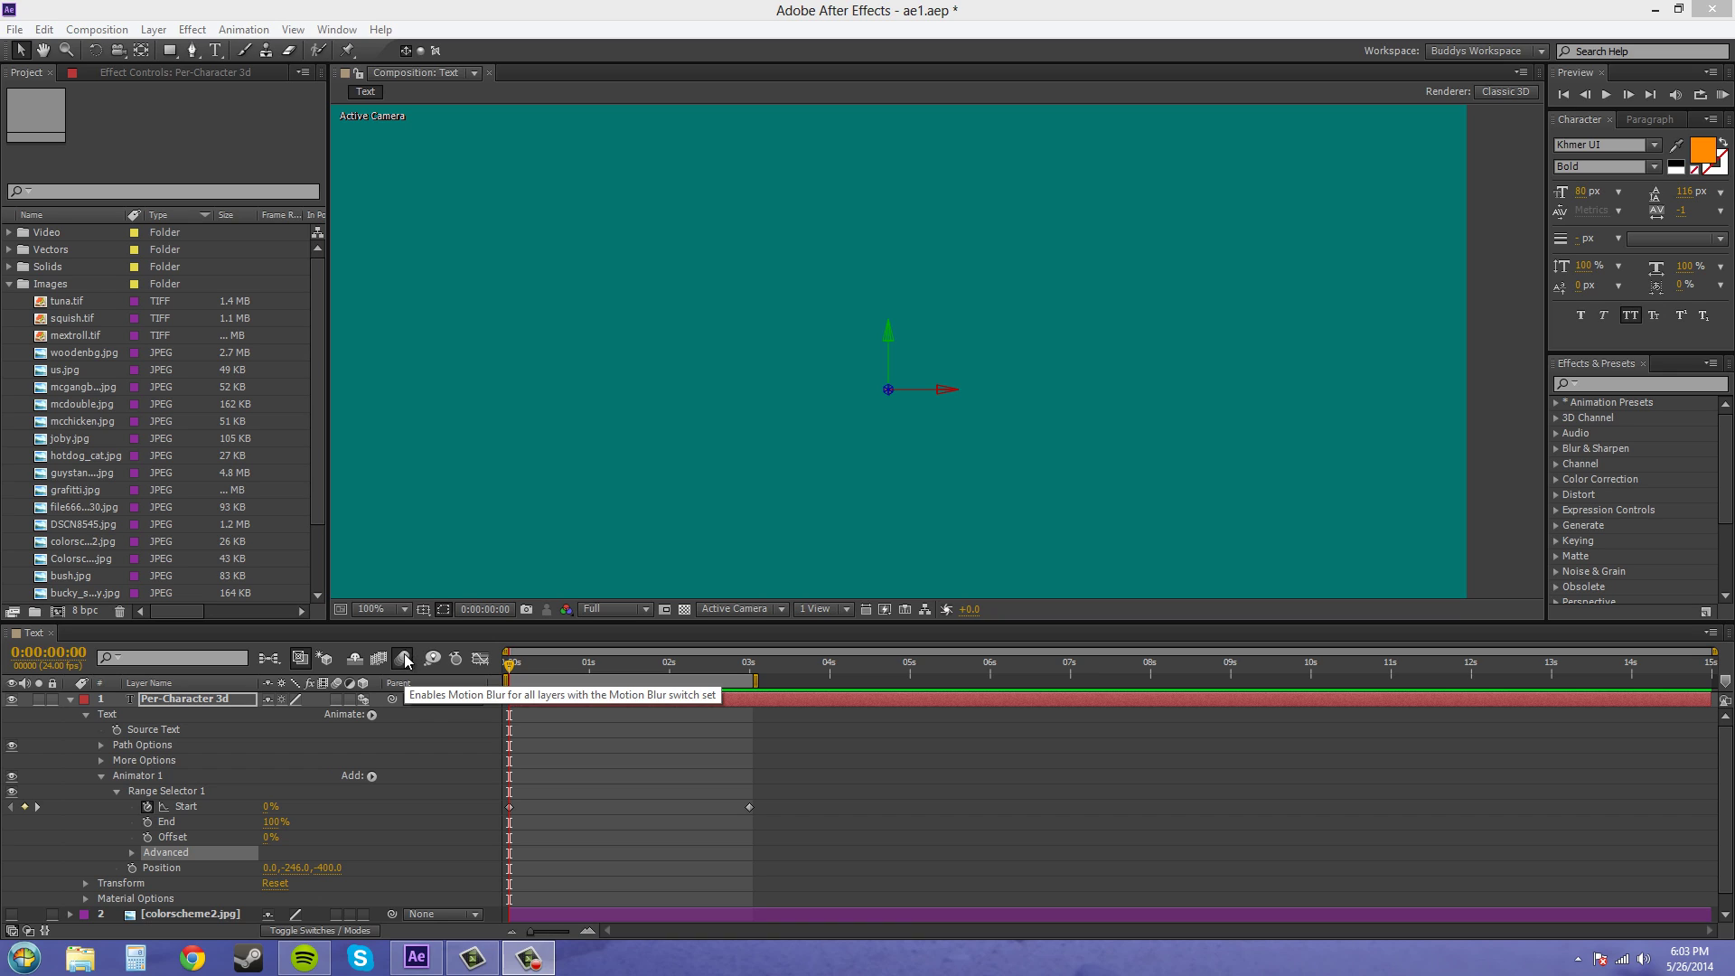
{"action": "left_click", "coordinate": [336, 701]}
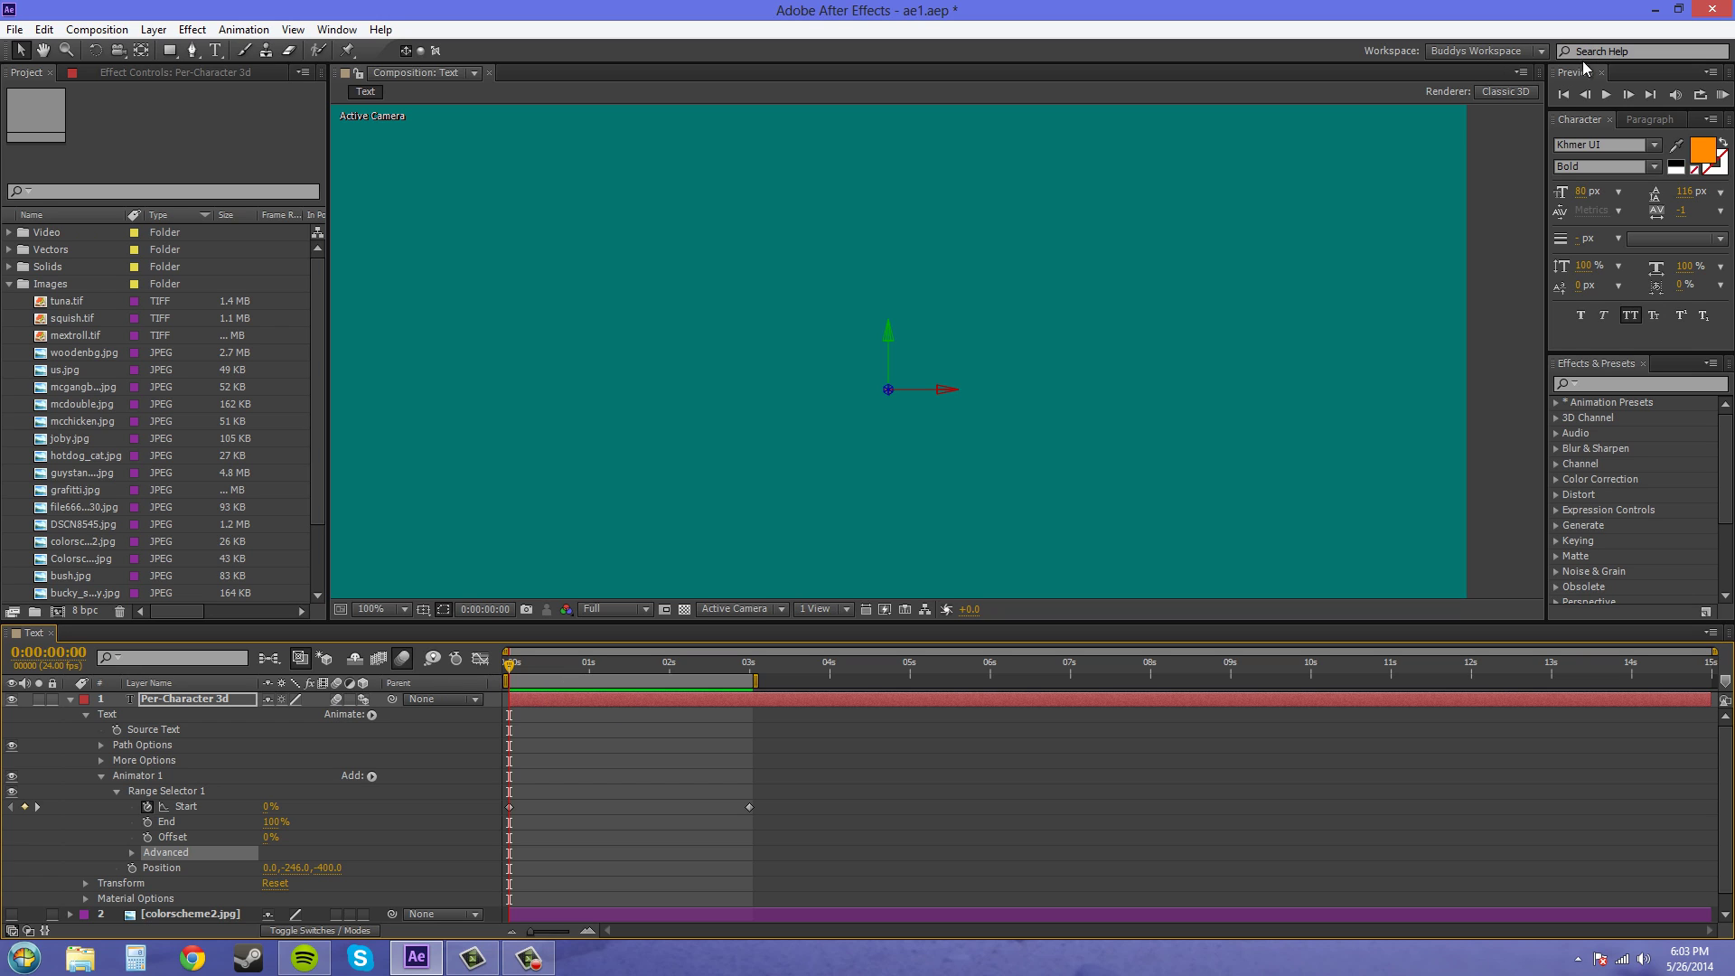
{"action": "left_click", "coordinate": [1722, 94]}
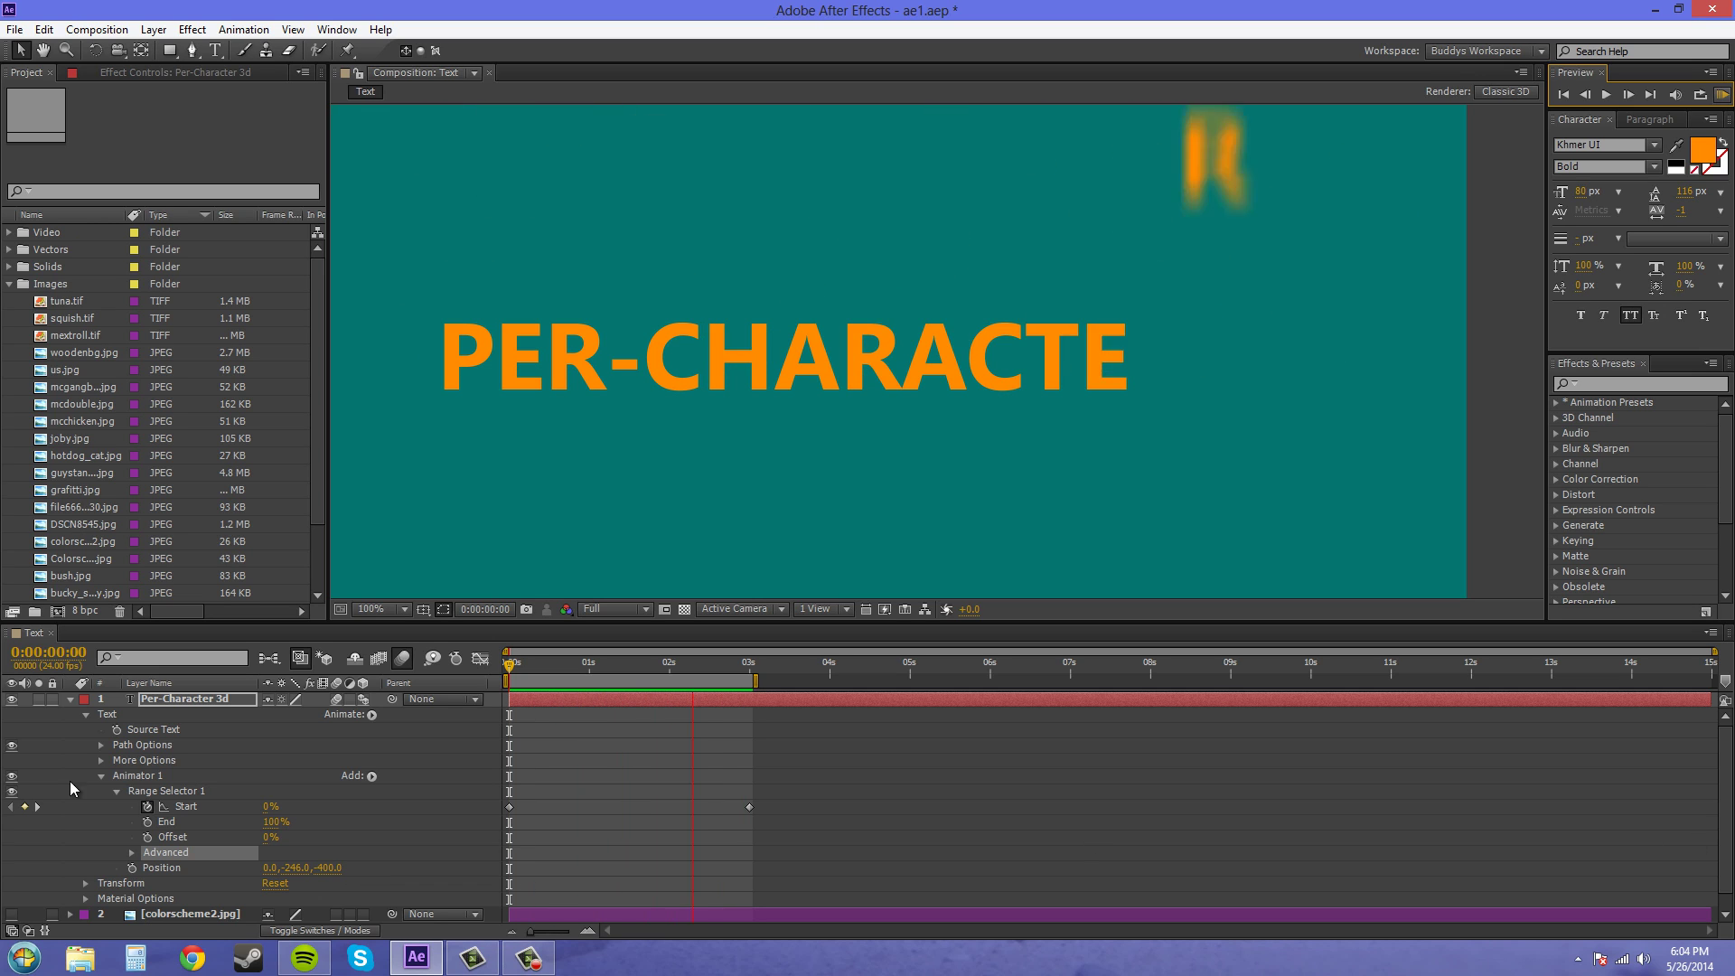
Step: Add Rotation to Animator 1, giving X, Y and Z Rotation properties at 0°
{"action": "left_click", "coordinate": [371, 714]}
{"action": "left_click", "coordinate": [371, 714]}
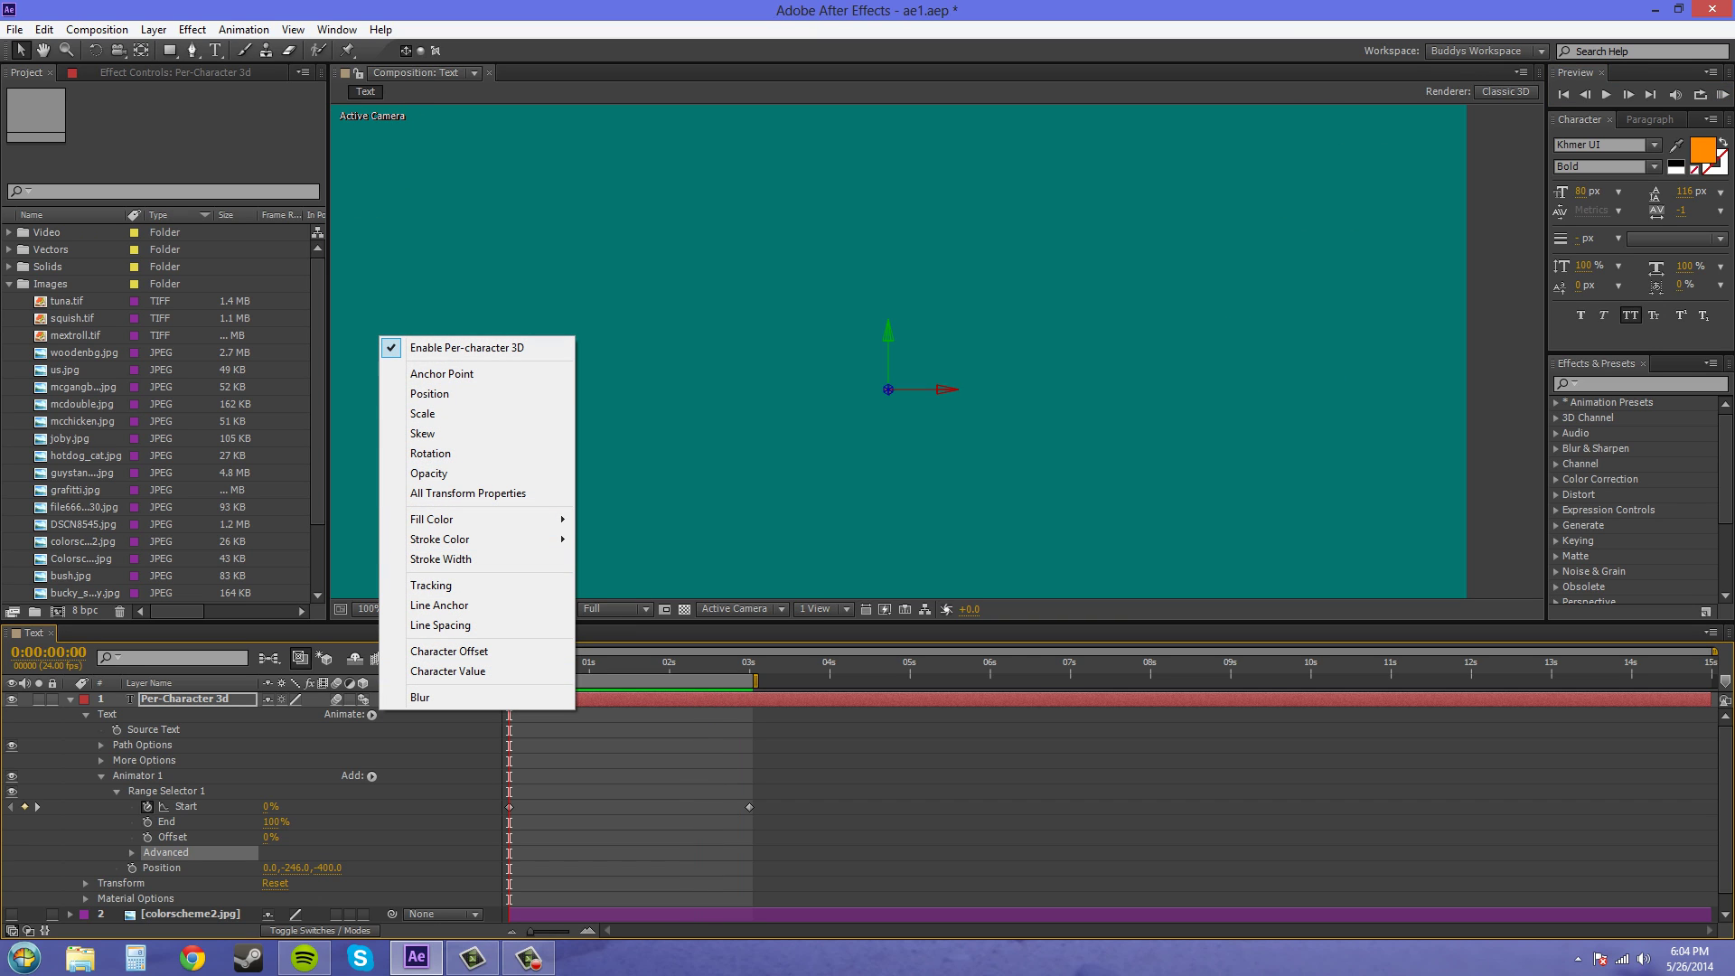
{"action": "key", "text": "Escape"}
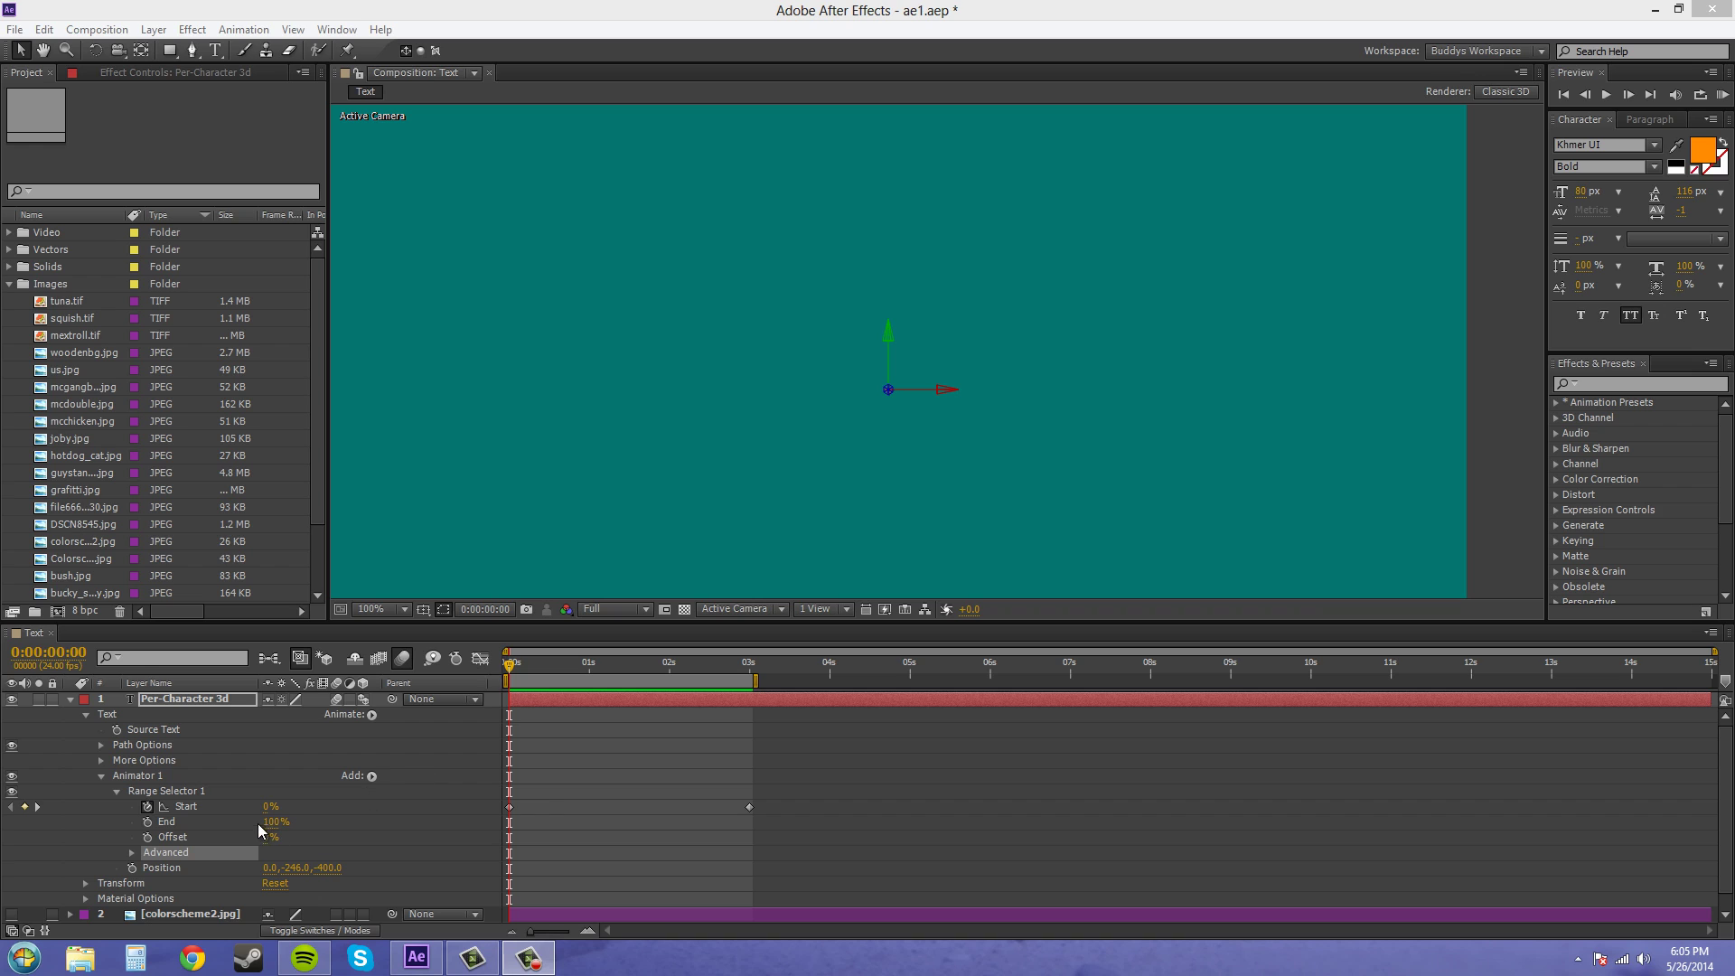
{"action": "left_click", "coordinate": [372, 715]}
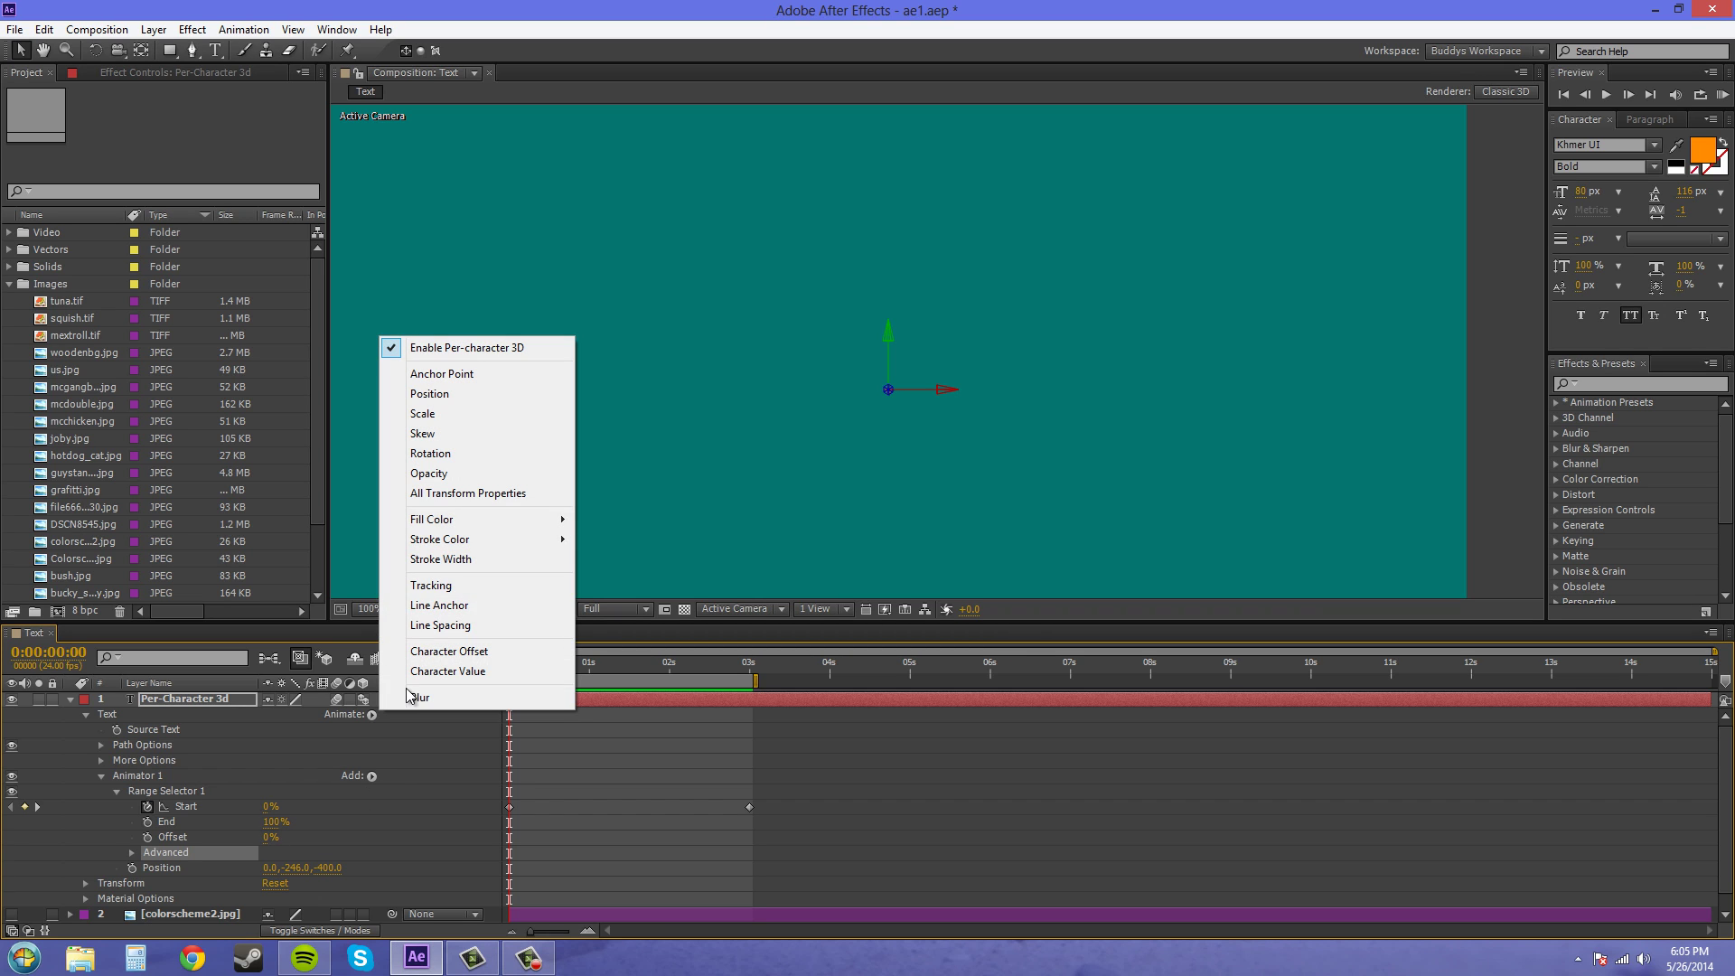
{"action": "left_click", "coordinate": [431, 453]}
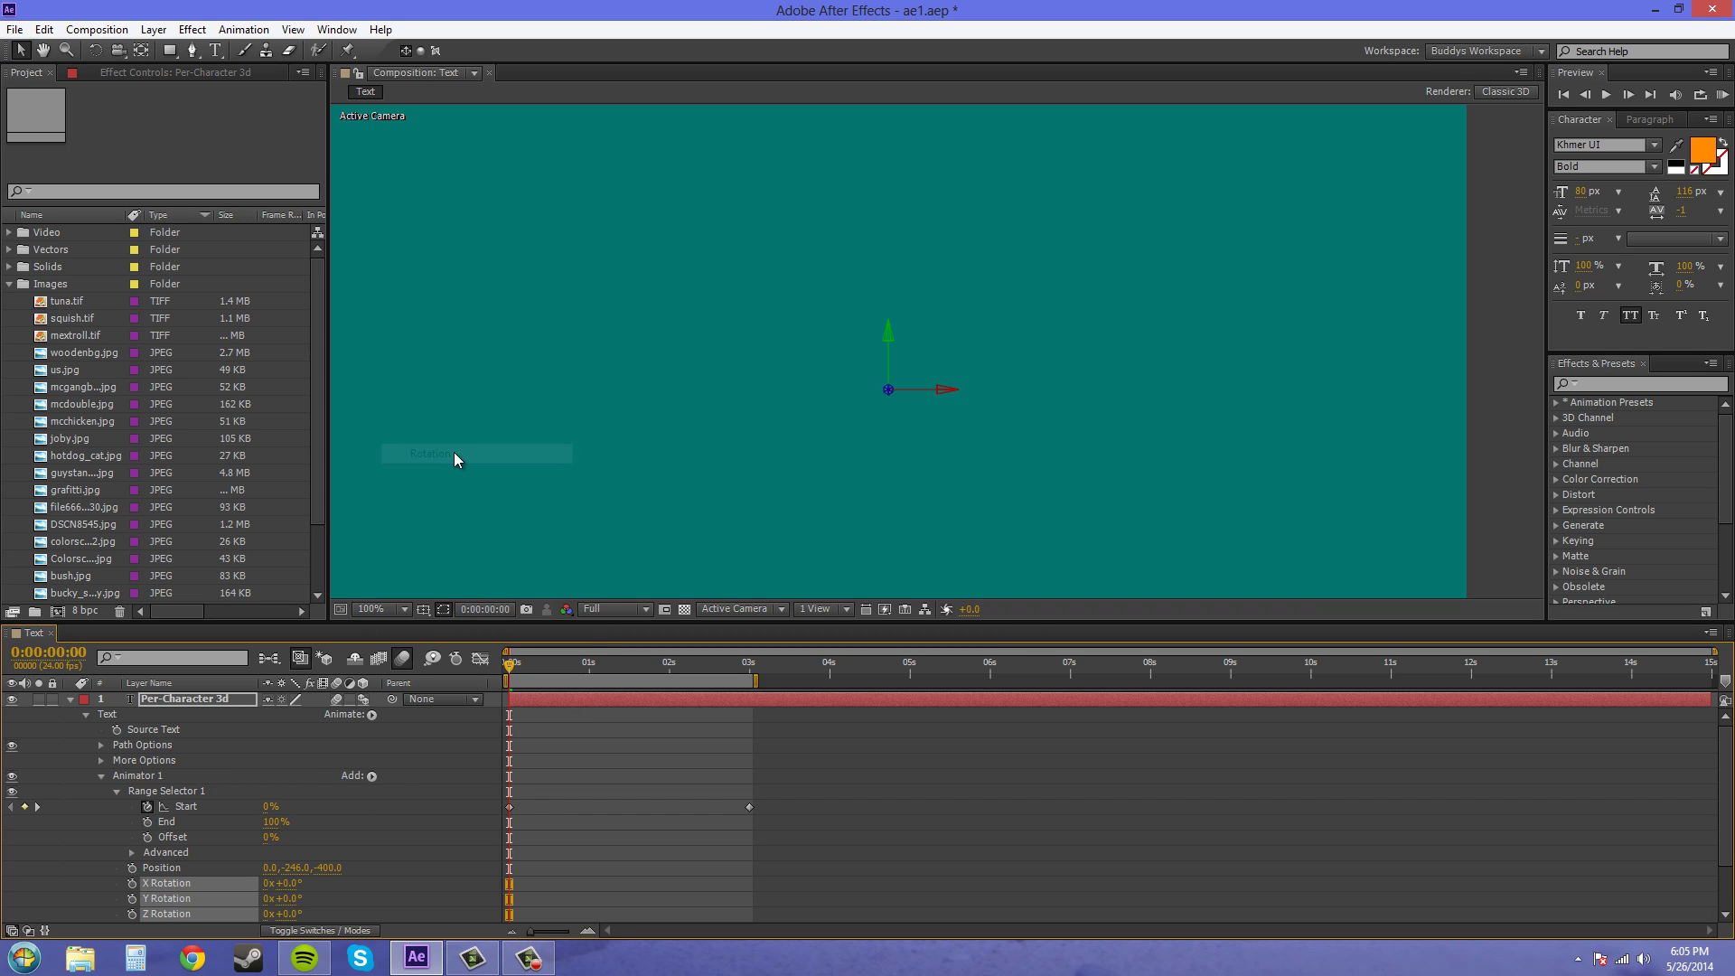
{"action": "left_click", "coordinate": [372, 715]}
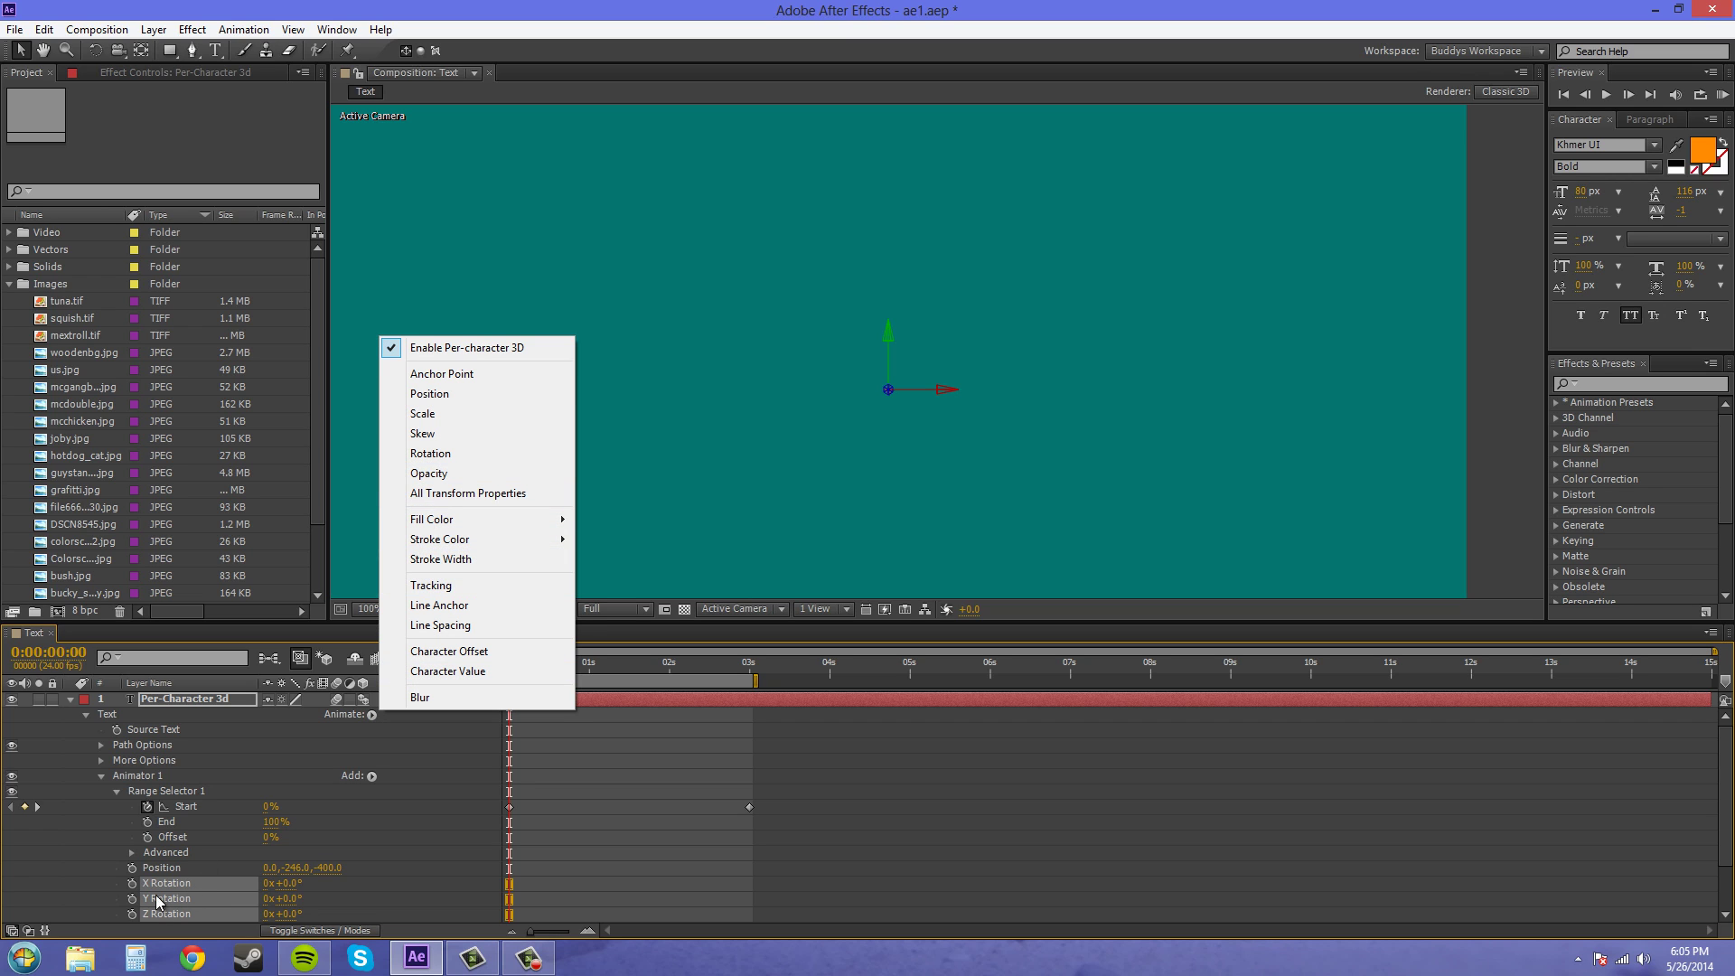
Step: Set Animator 1's Z Rotation to +174° at 1:11 and return to 0 s
{"action": "left_click", "coordinate": [92, 846]}
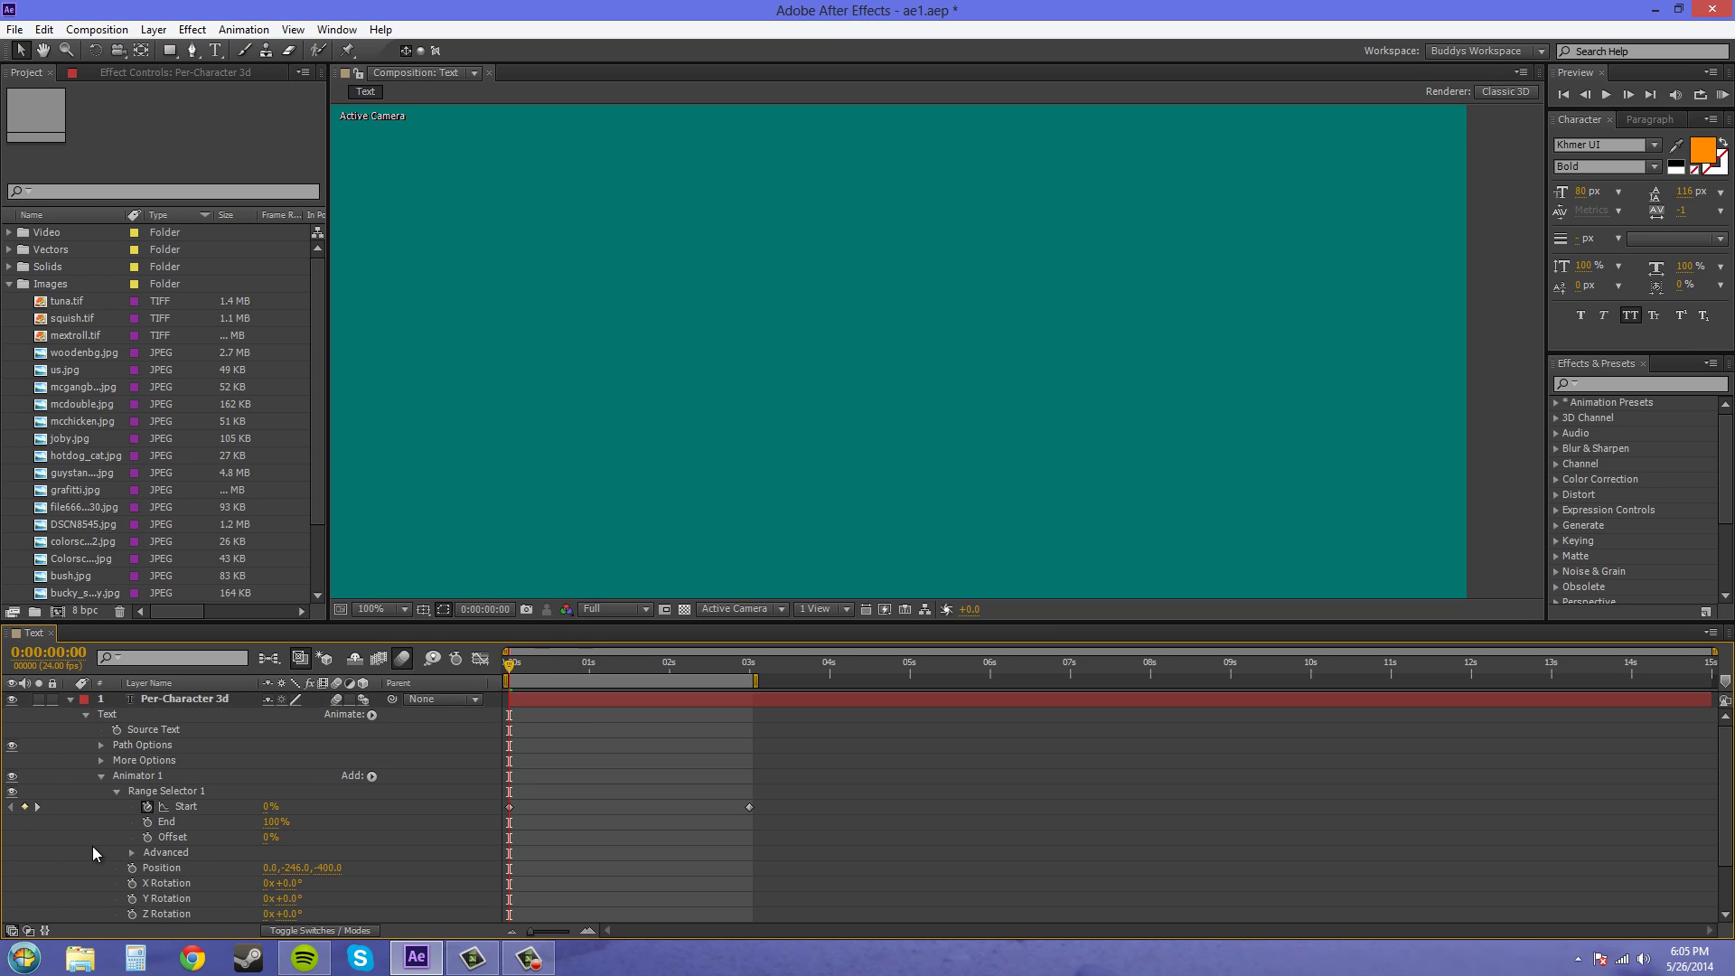
{"action": "scroll", "coordinate": [196, 865], "scroll_direction": "down", "scroll_amount": 1}
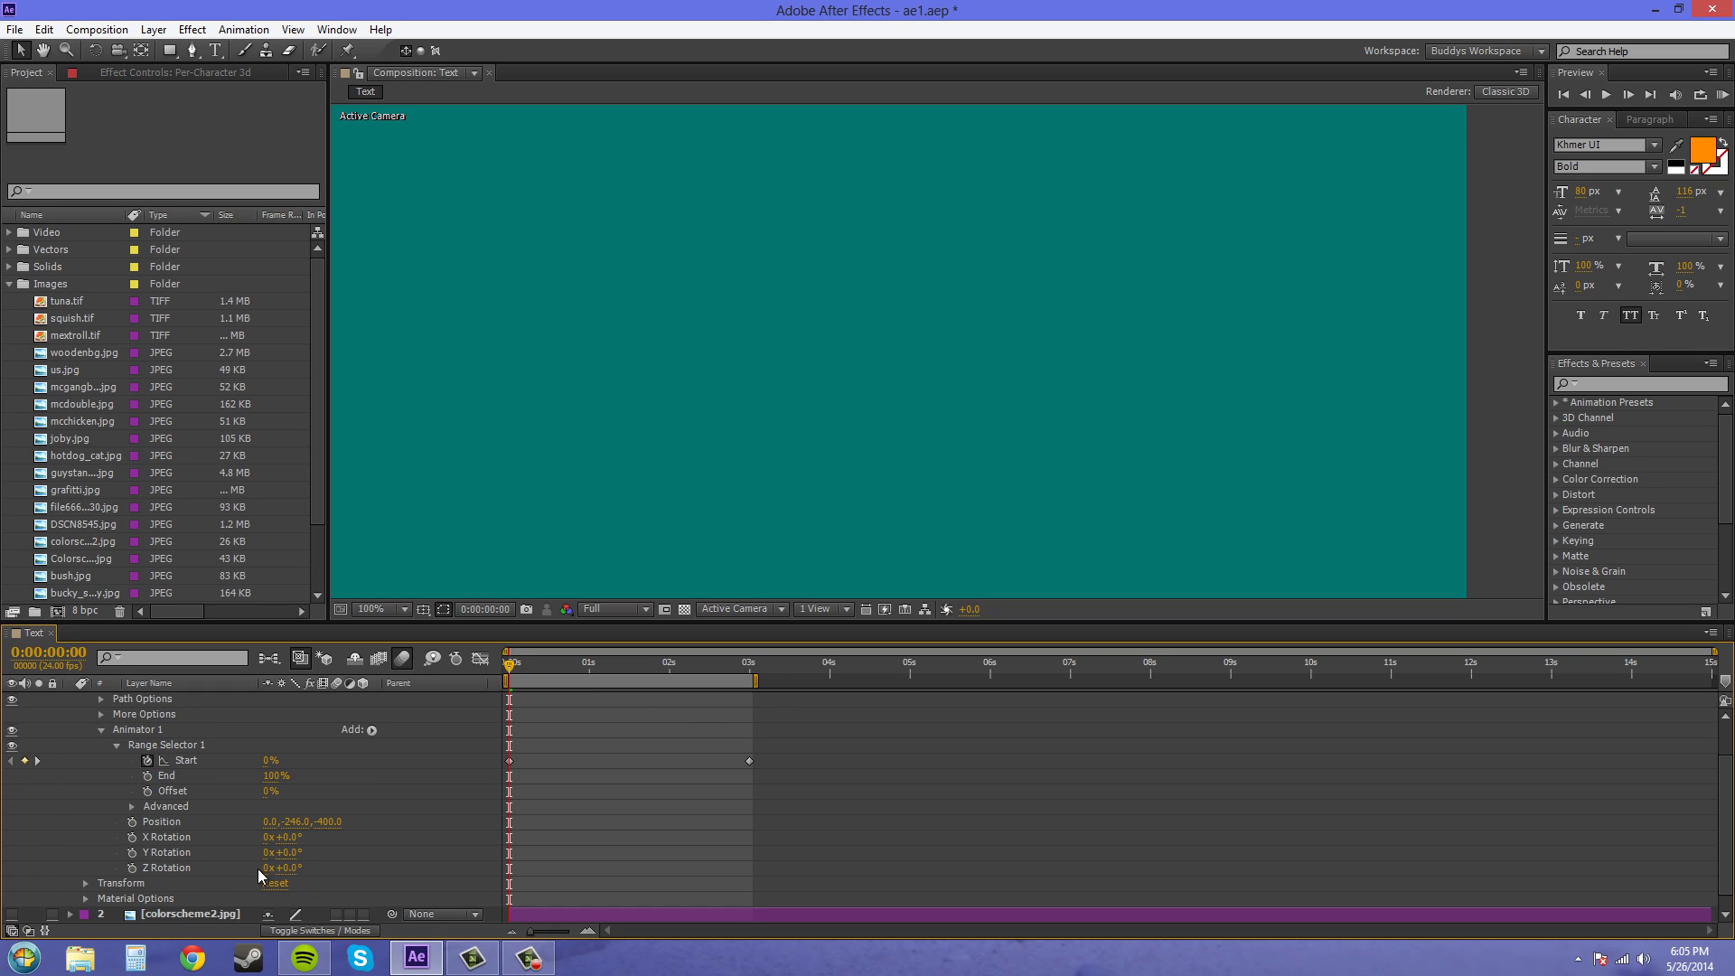
{"action": "left_click_drag", "start_coordinate": [509, 666], "coordinate": [625, 676]}
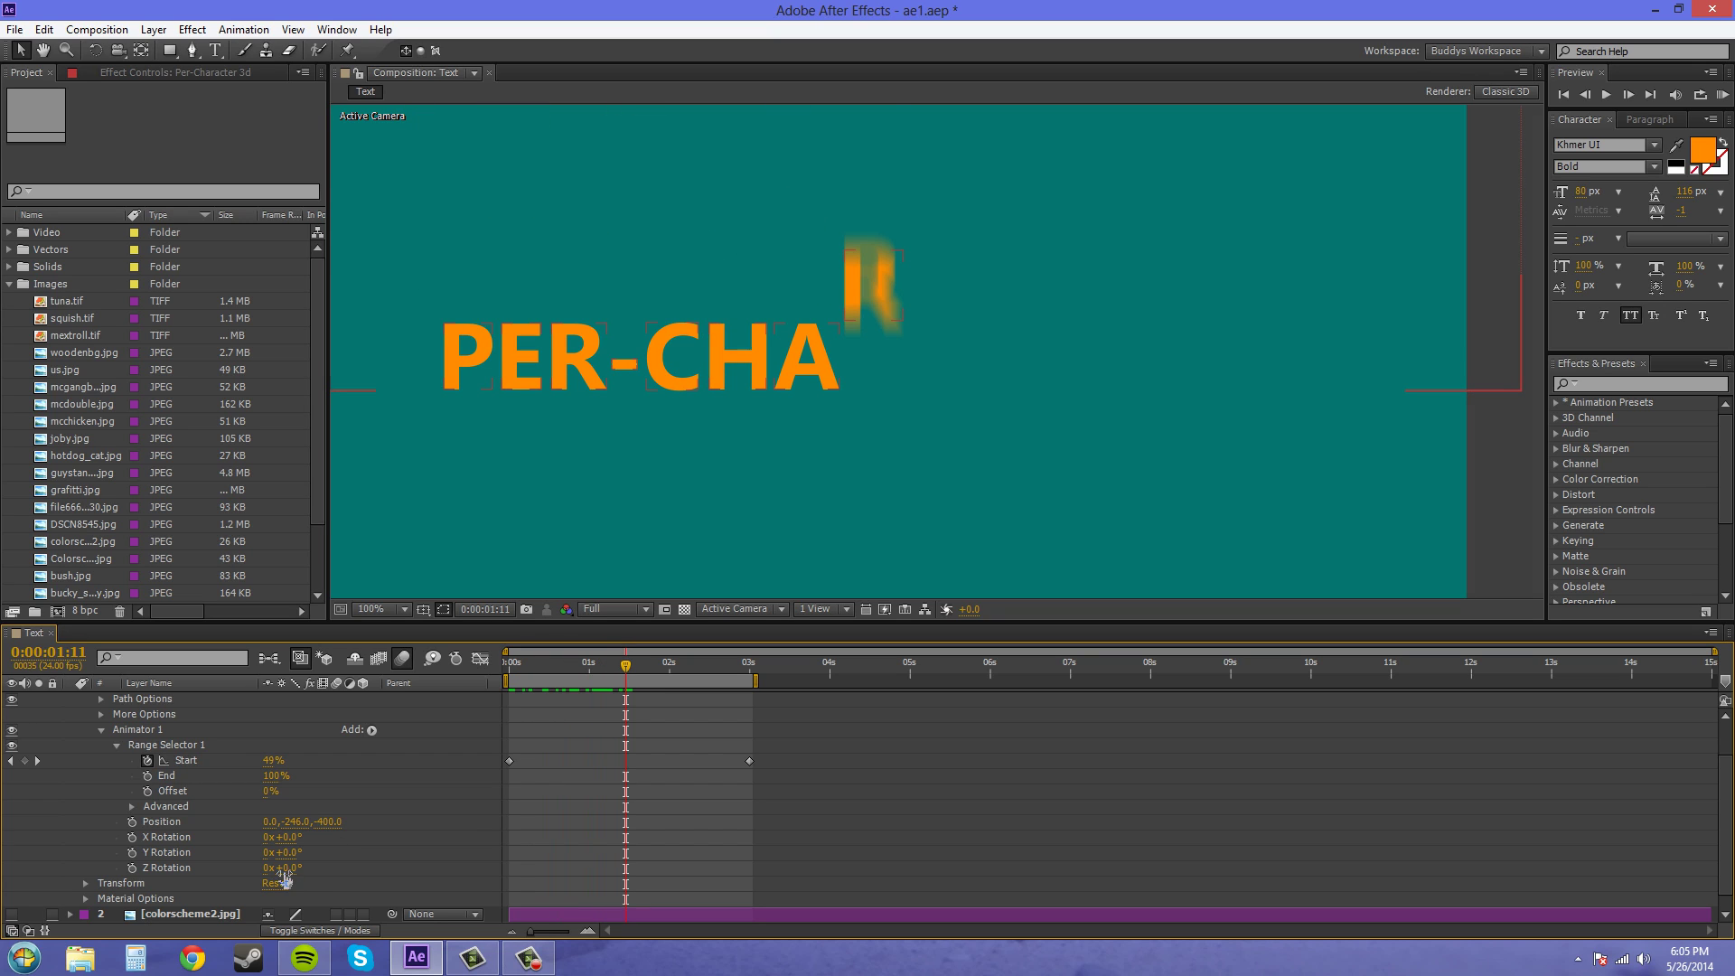
{"action": "left_click_drag", "start_coordinate": [287, 866], "coordinate": [446, 863]}
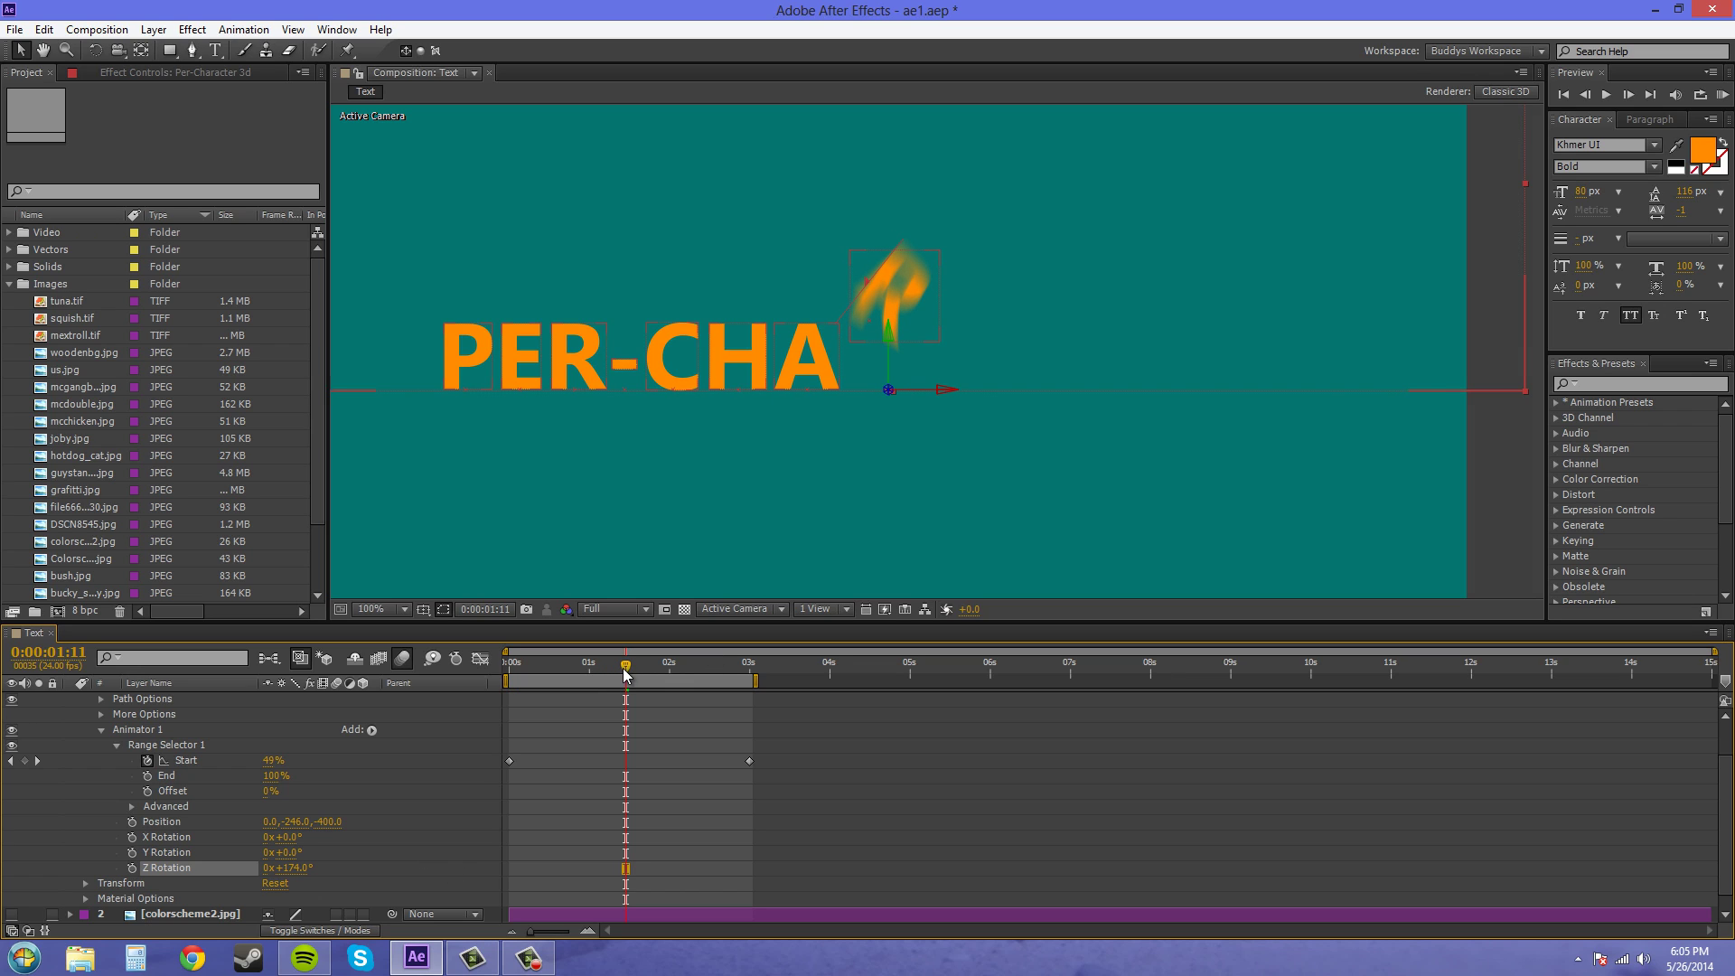
{"action": "left_click_drag", "start_coordinate": [623, 674], "coordinate": [749, 686]}
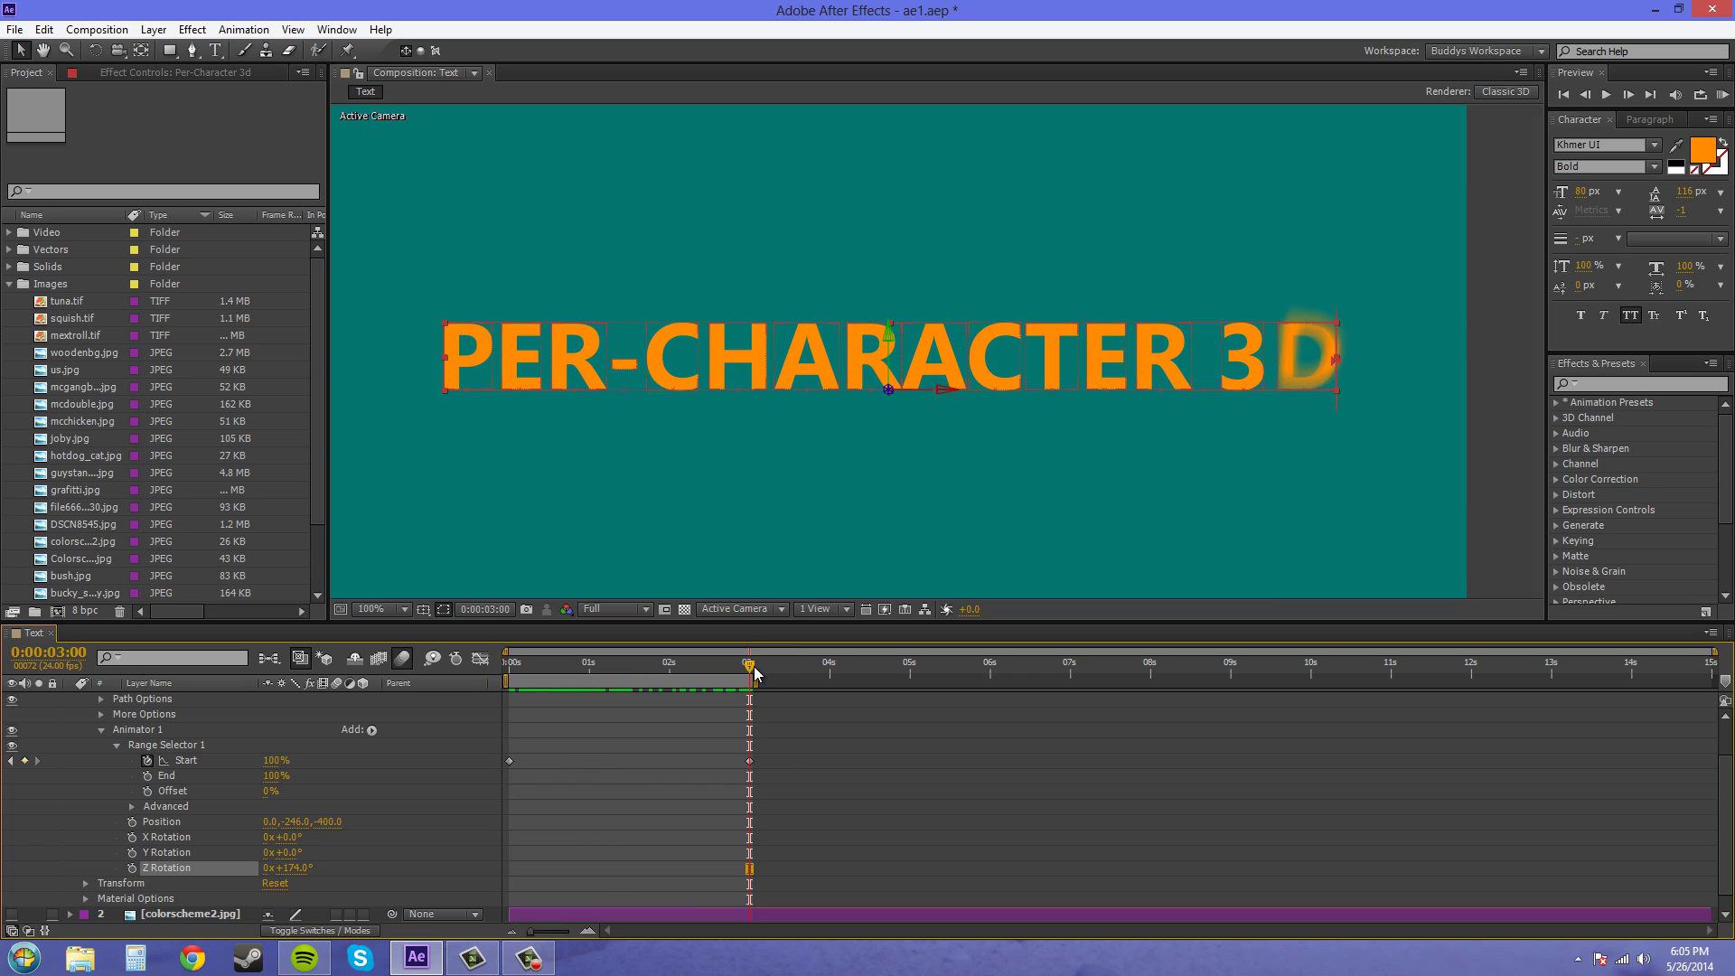
{"action": "left_click_drag", "start_coordinate": [753, 654], "coordinate": [459, 679]}
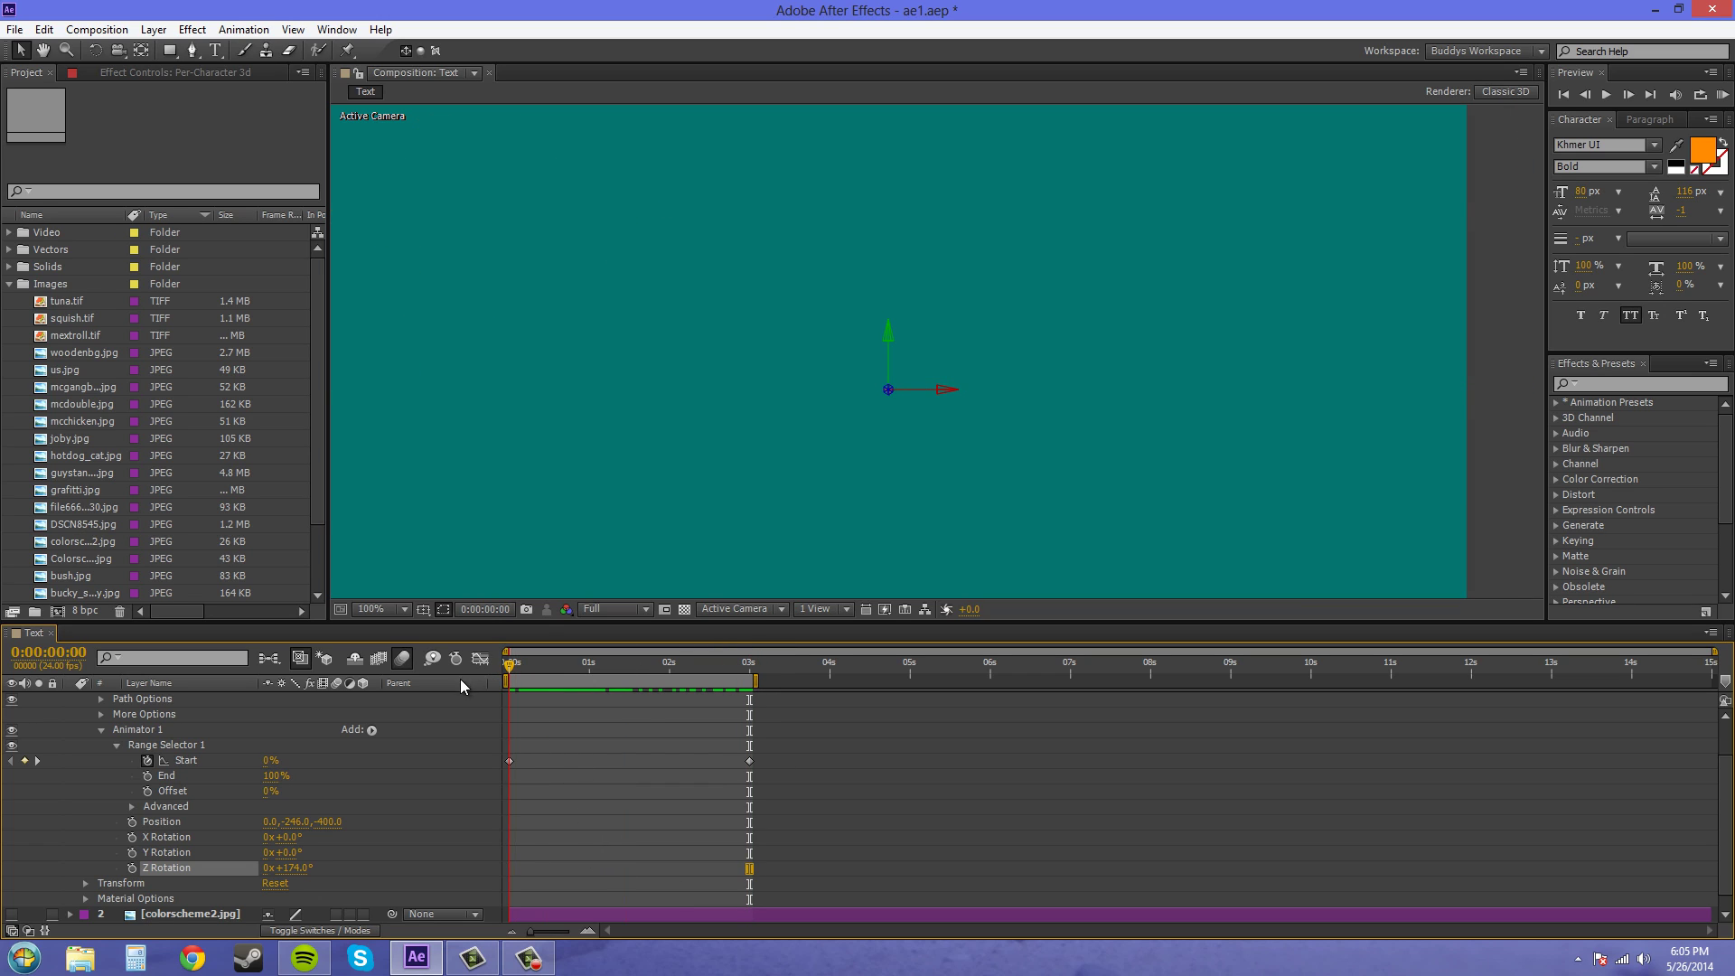
{"action": "left_click", "coordinate": [1720, 95]}
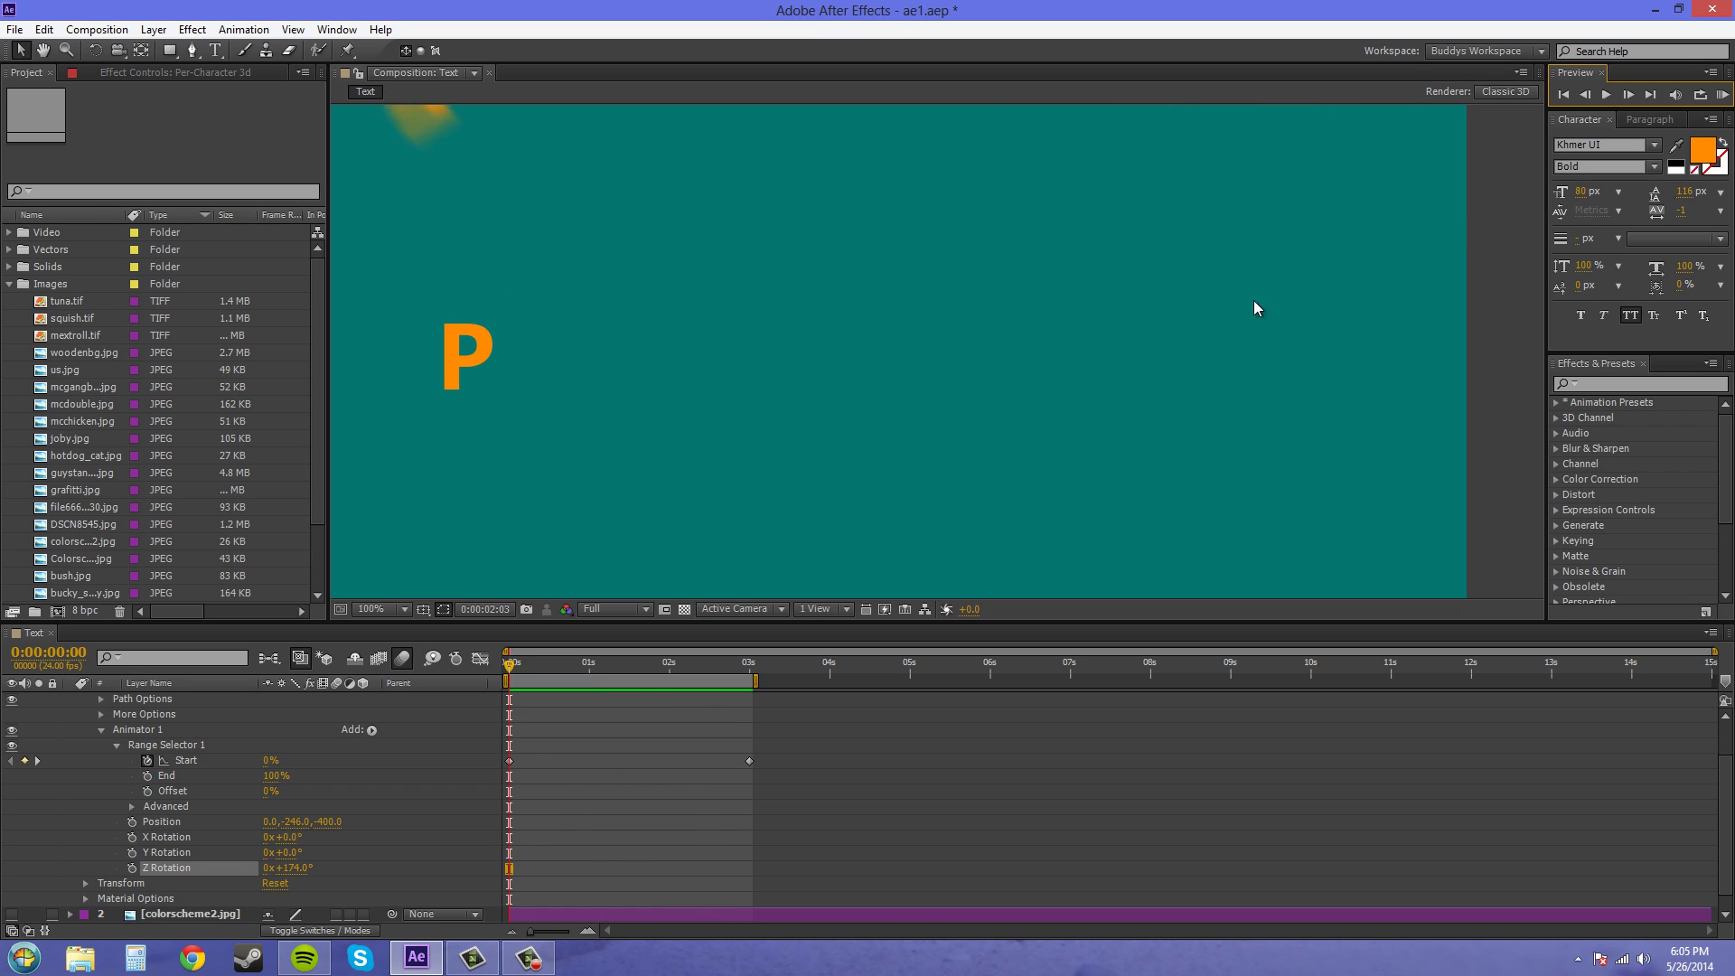
{"action": "left_click", "coordinate": [1721, 99]}
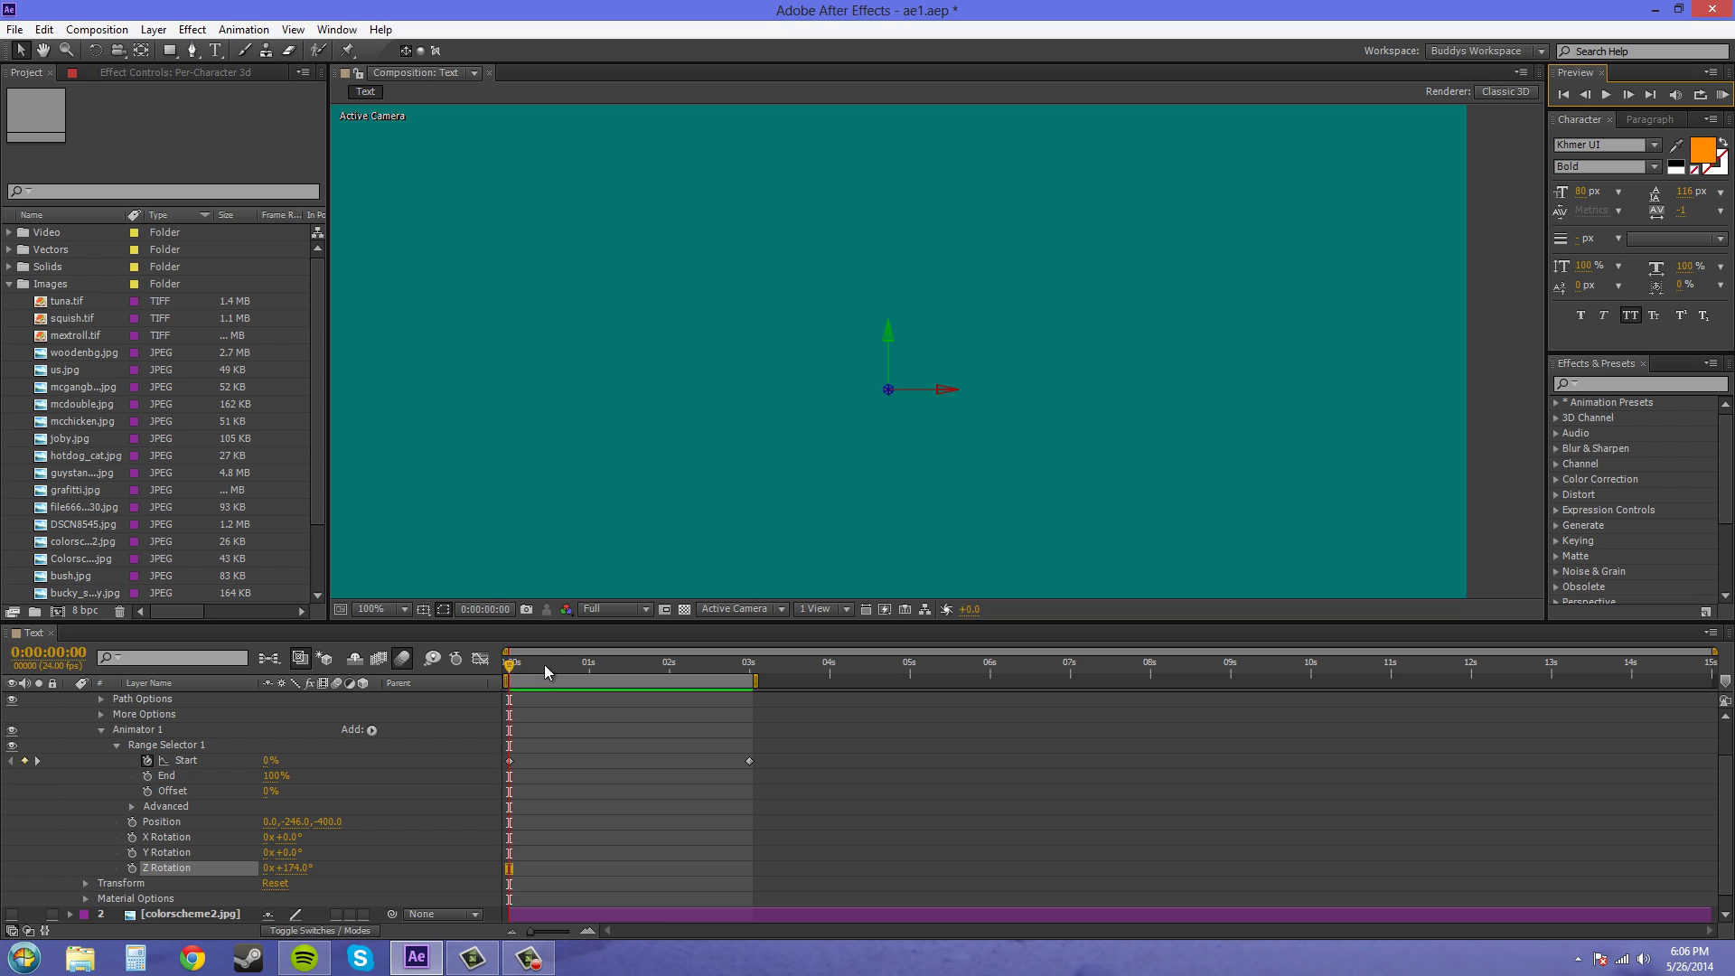
{"action": "key", "text": "KP_0"}
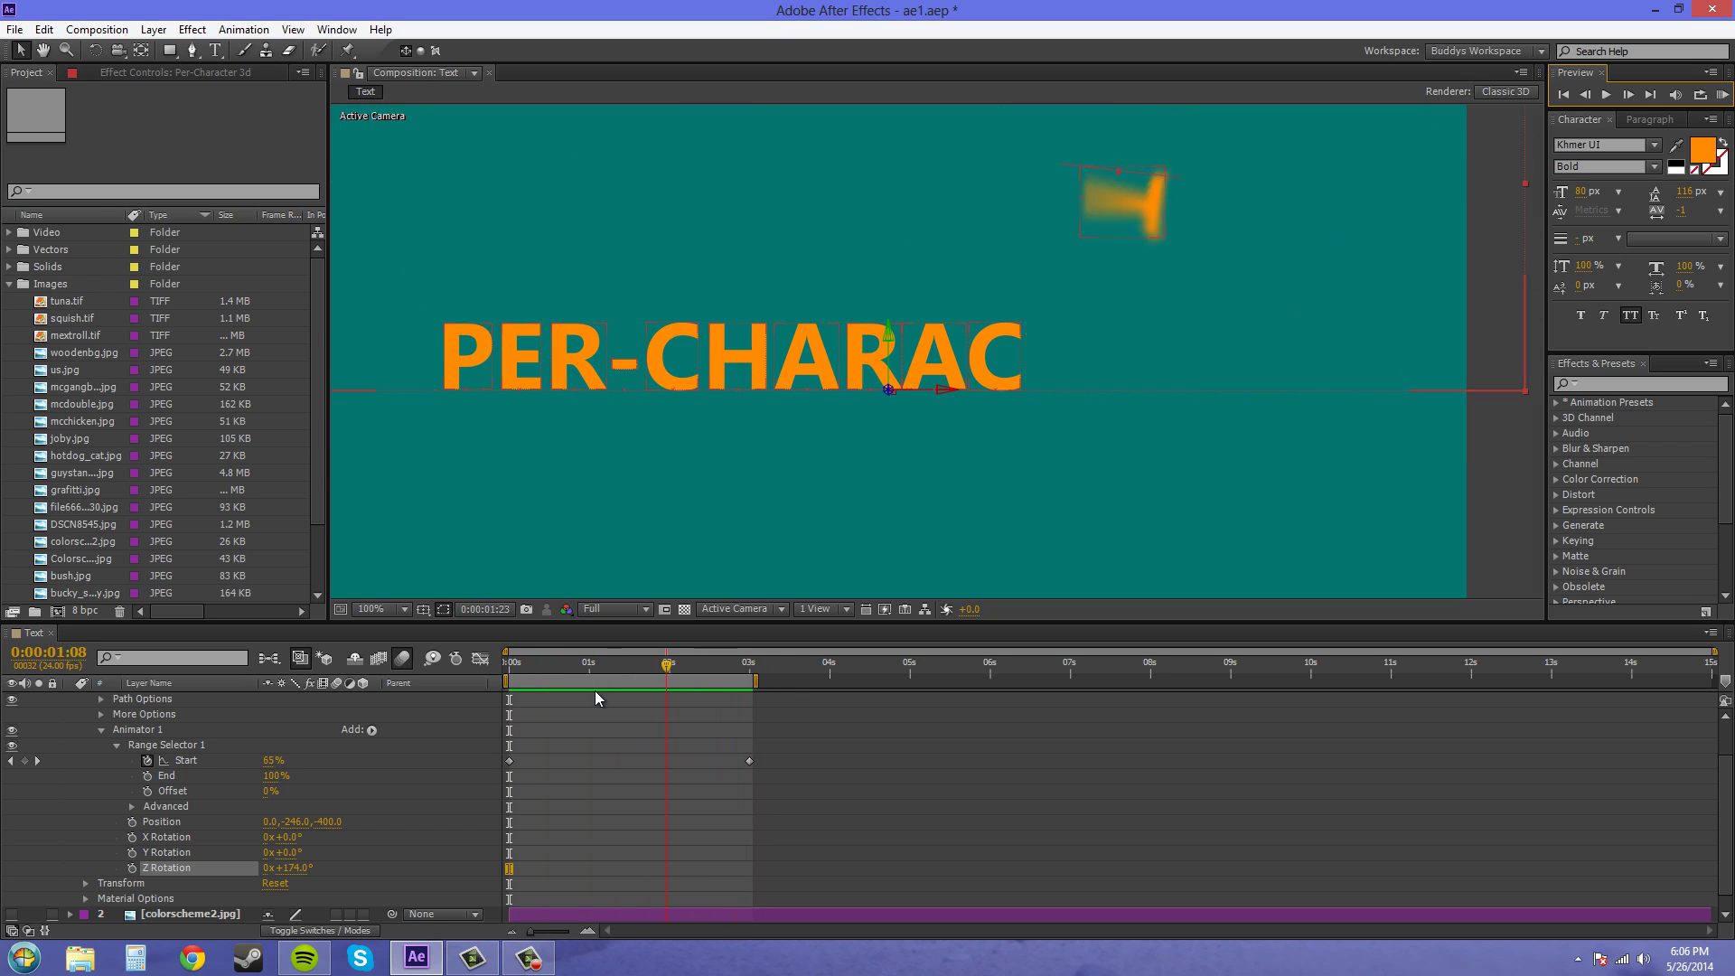
{"action": "key", "text": "space"}
{"action": "left_click", "coordinate": [270, 761]}
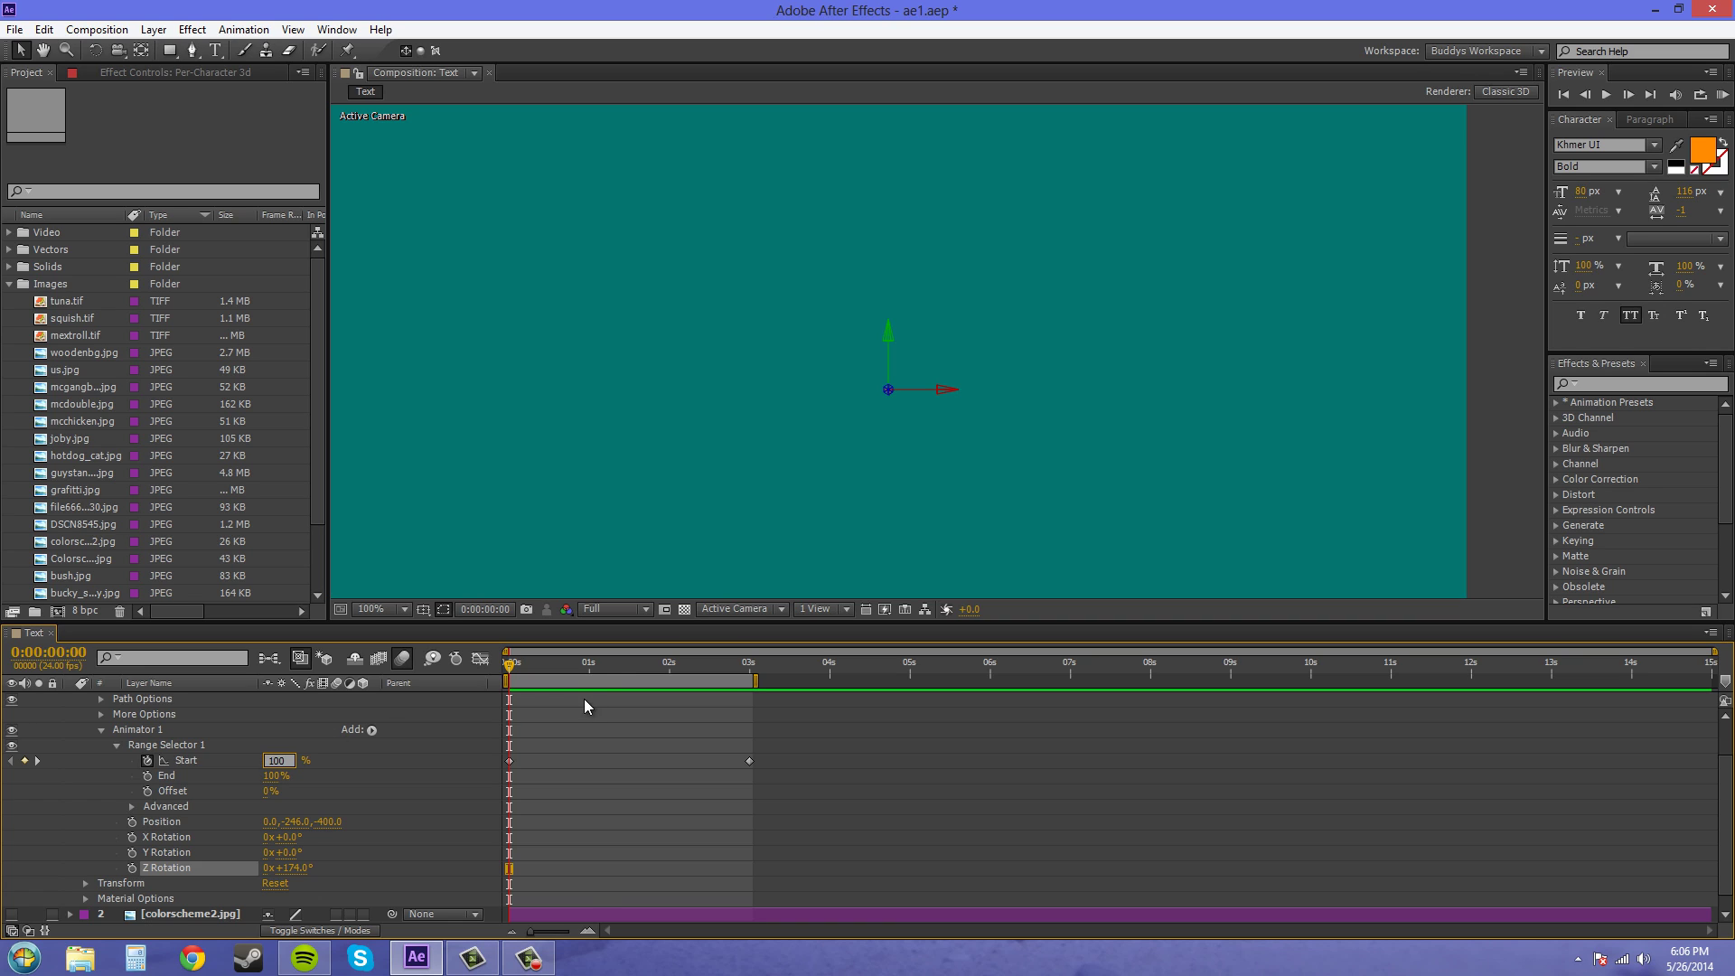
Step: Set the Start keyframes to 100% at 0 s and 0% at 3 s, then return to 0 s
{"action": "type", "text": "100"}
{"action": "left_click", "coordinate": [592, 666]}
{"action": "left_click_drag", "start_coordinate": [594, 673], "coordinate": [751, 679]}
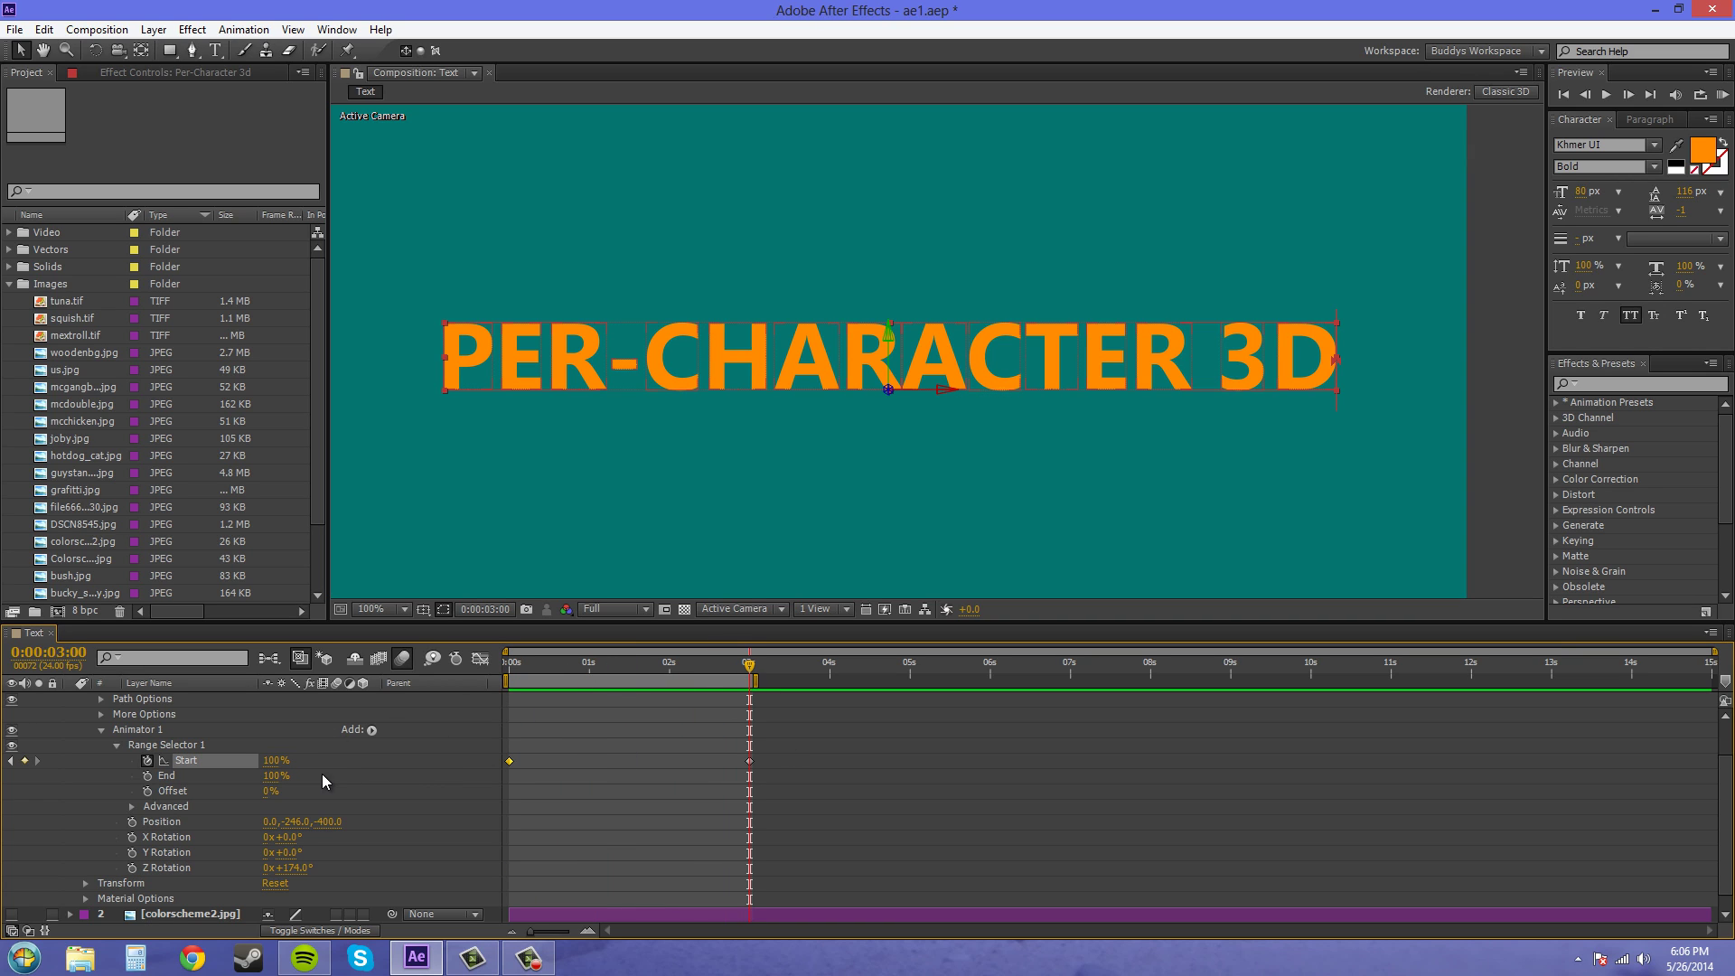
{"action": "left_click", "coordinate": [276, 760]}
{"action": "type", "text": "0"}
{"action": "key", "text": "Return"}
{"action": "left_click_drag", "start_coordinate": [749, 673], "coordinate": [510, 669]}
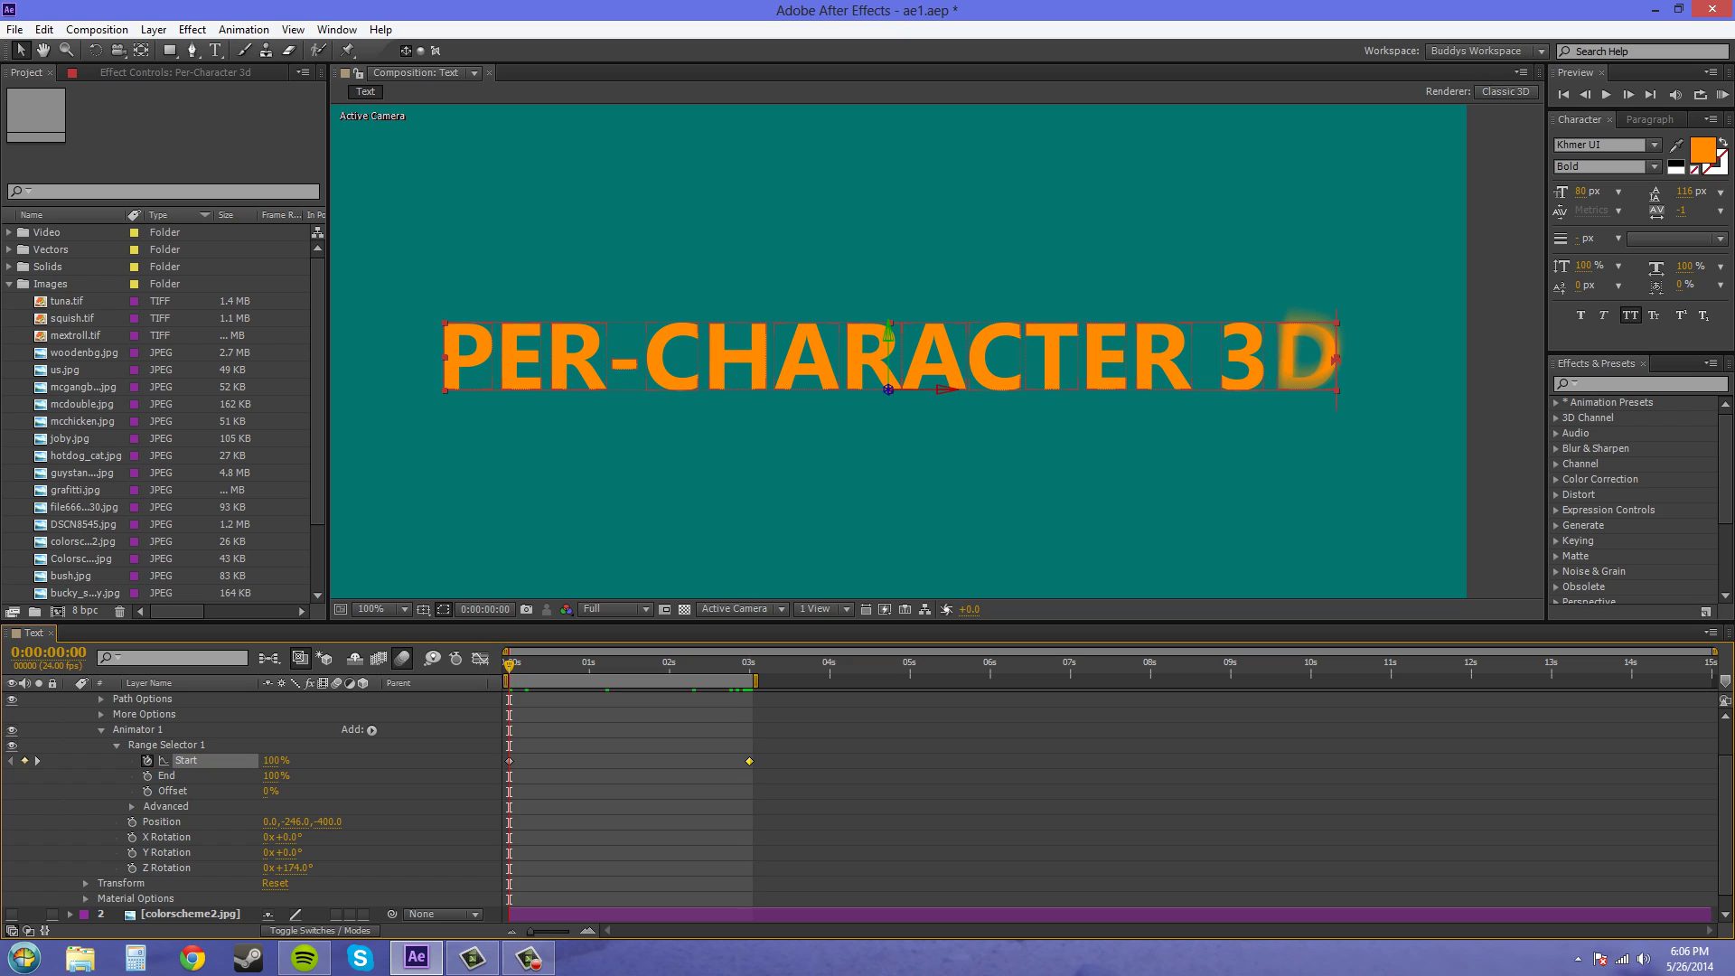
{"action": "left_click", "coordinate": [1709, 108]}
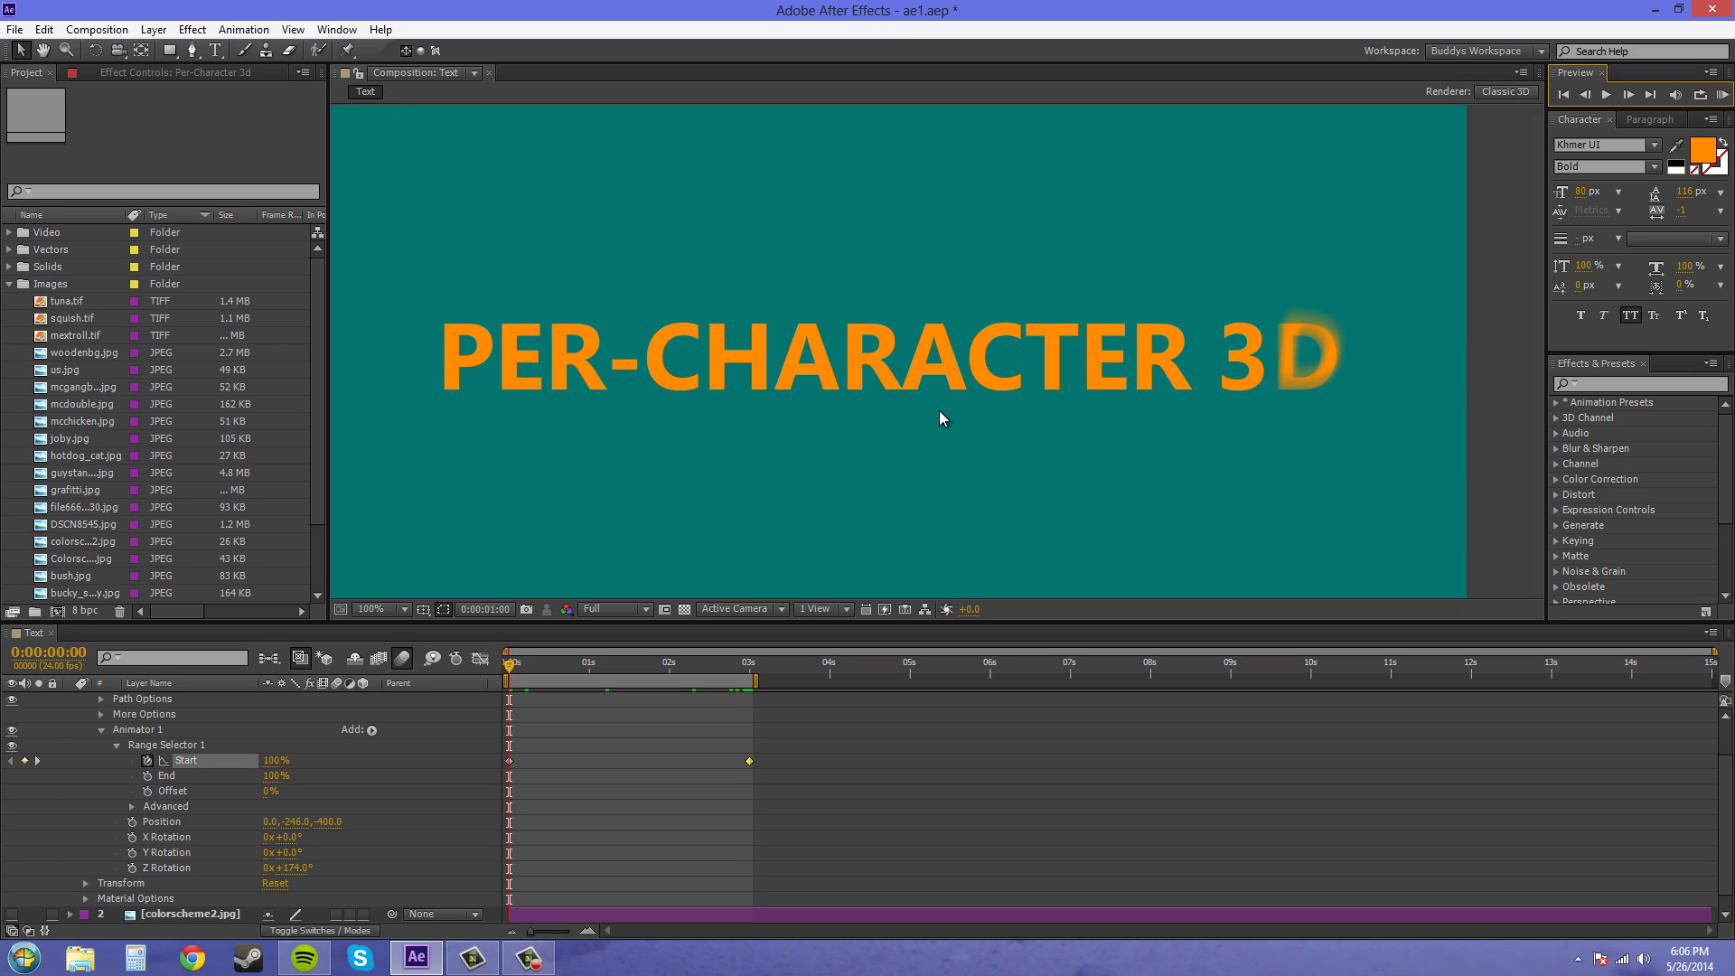